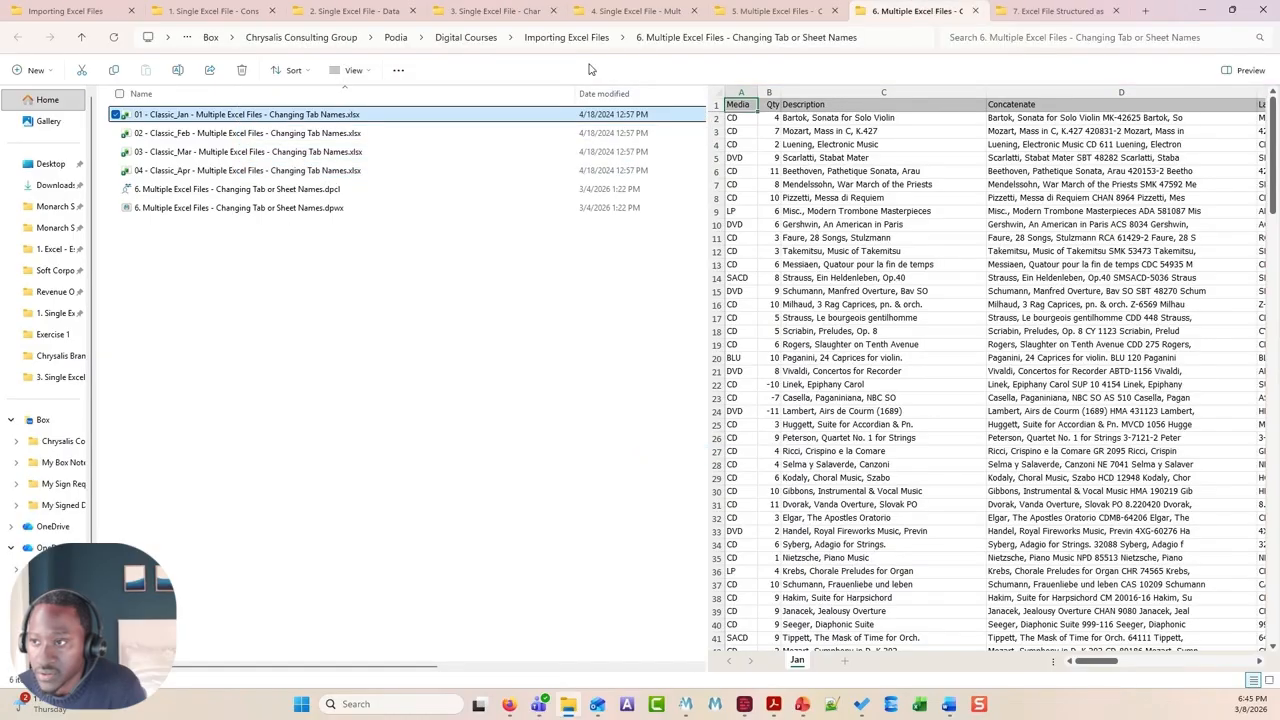
Examine the layout of Classic Jan - Excel File Structured as a Report.xlsx in the folder "7. Excel File Structured as a Report"
{"action": "left_click", "coordinate": [1035, 11]}
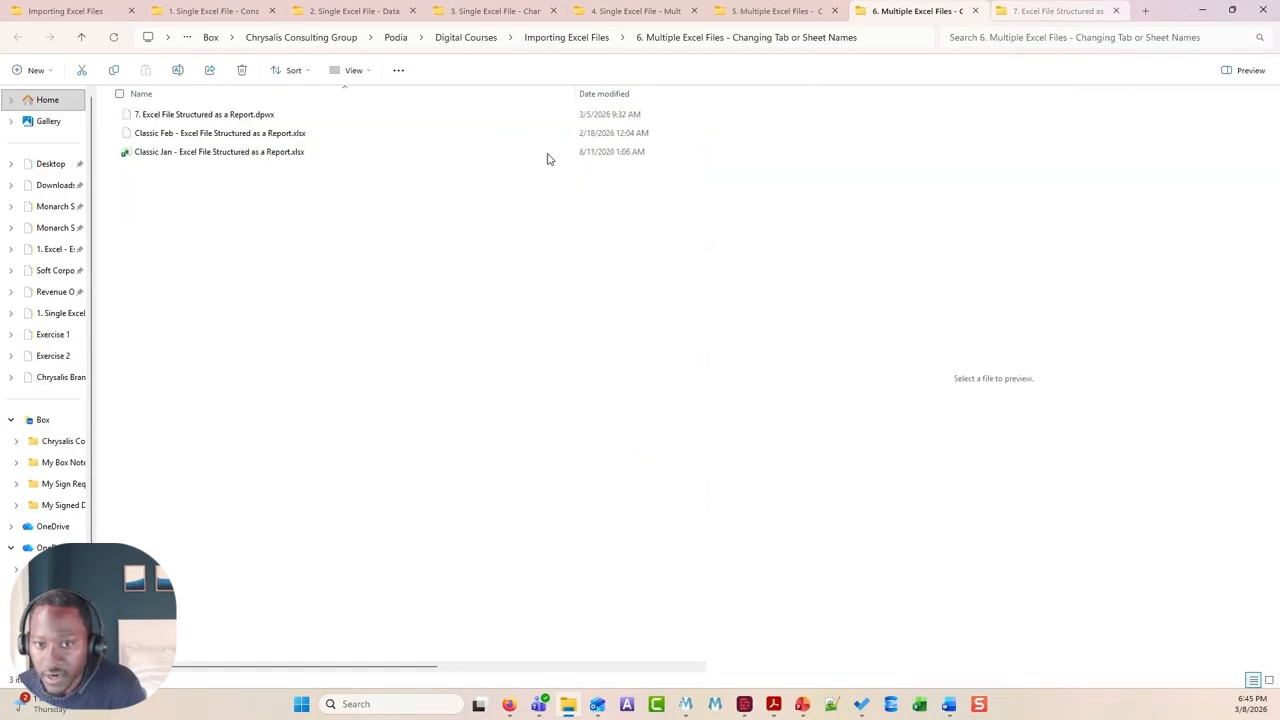
{"action": "left_click", "coordinate": [272, 133]}
{"action": "left_click", "coordinate": [270, 152]}
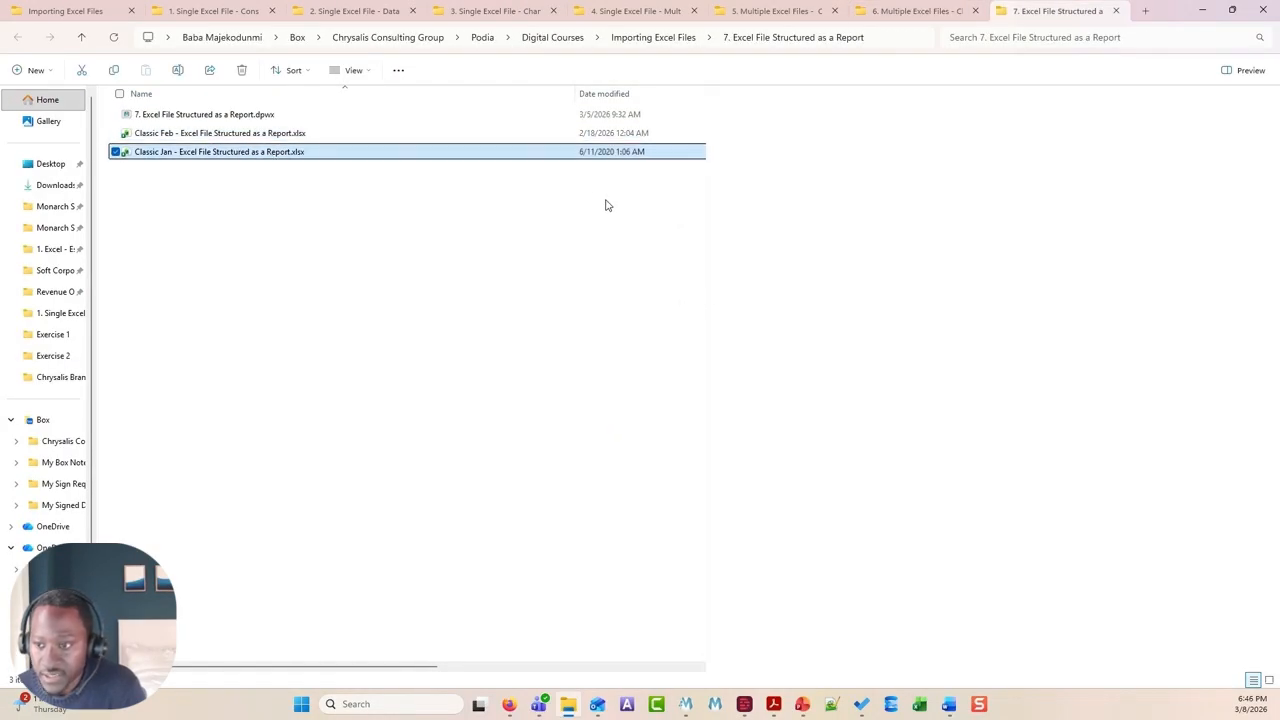
{"action": "left_click_drag", "start_coordinate": [704, 226], "coordinate": [424, 226]}
{"action": "scroll", "coordinate": [746, 357], "scroll_direction": "down", "scroll_amount": 7}
{"action": "scroll", "coordinate": [746, 357], "scroll_direction": "down", "scroll_amount": 20}
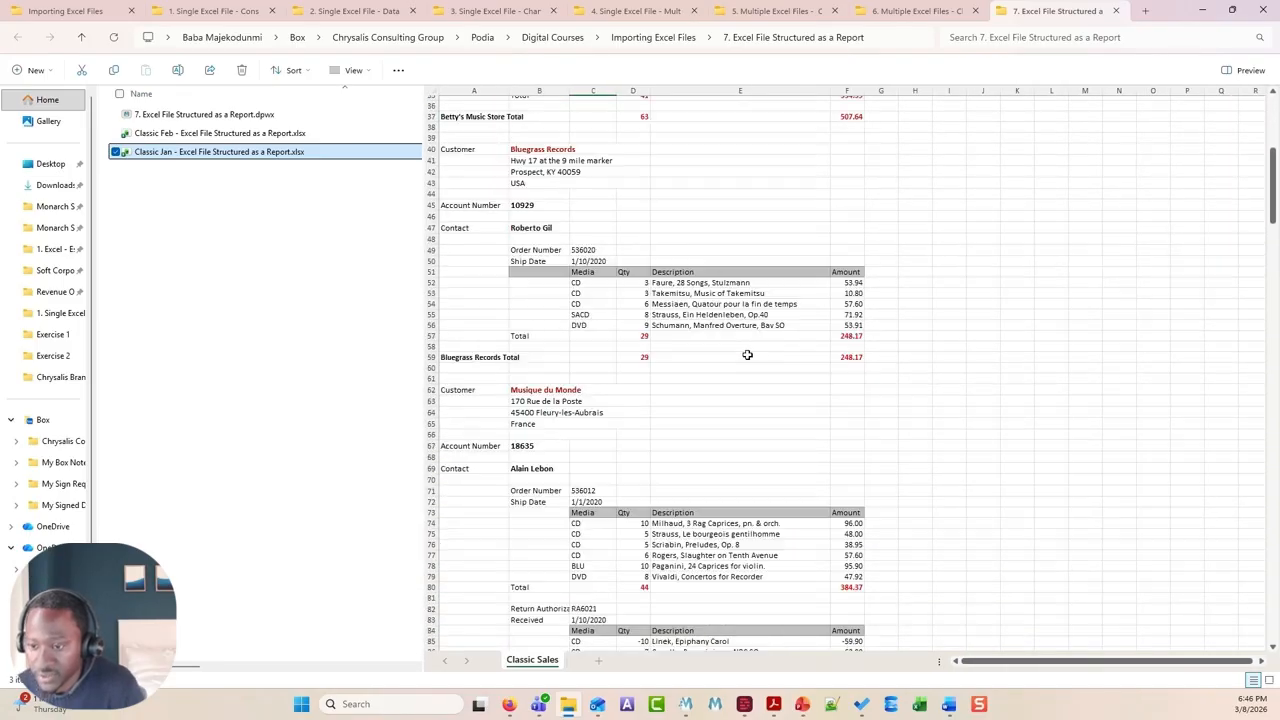
{"action": "scroll", "coordinate": [716, 287], "scroll_direction": "down", "scroll_amount": 7}
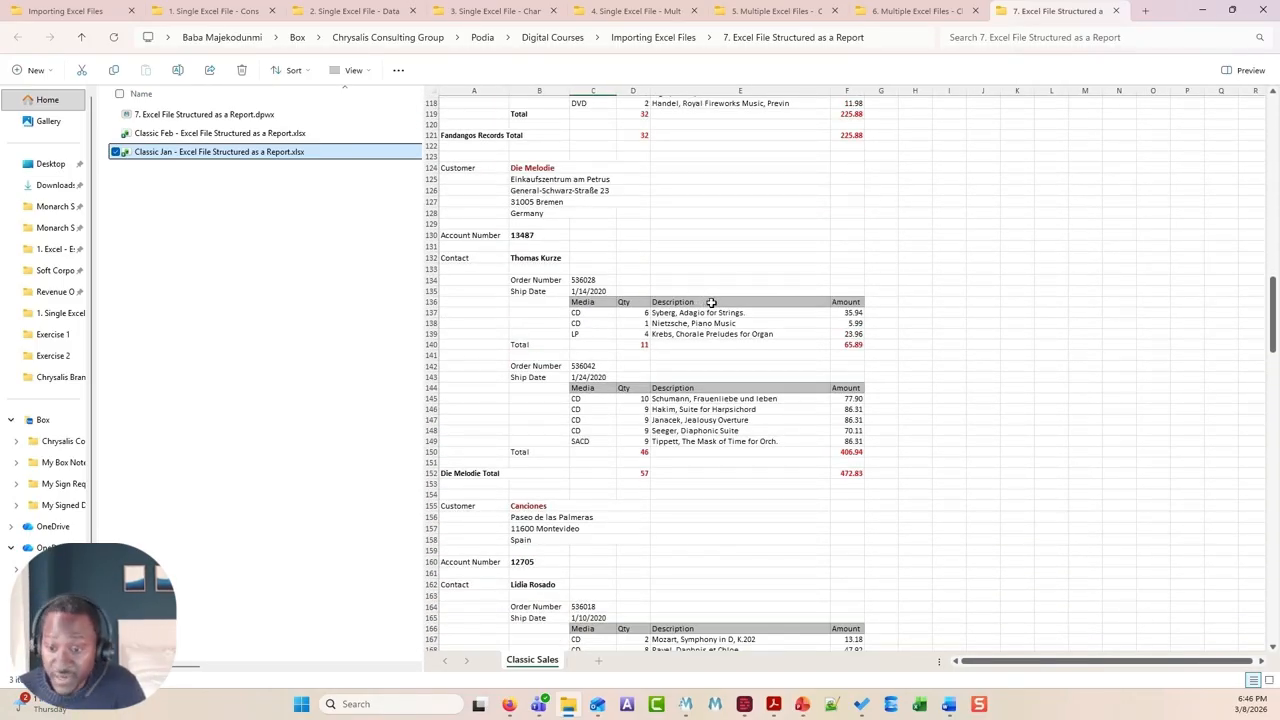
{"action": "scroll", "coordinate": [705, 349], "scroll_direction": "up", "scroll_amount": 13}
{"action": "scroll", "coordinate": [696, 349], "scroll_direction": "up", "scroll_amount": 19}
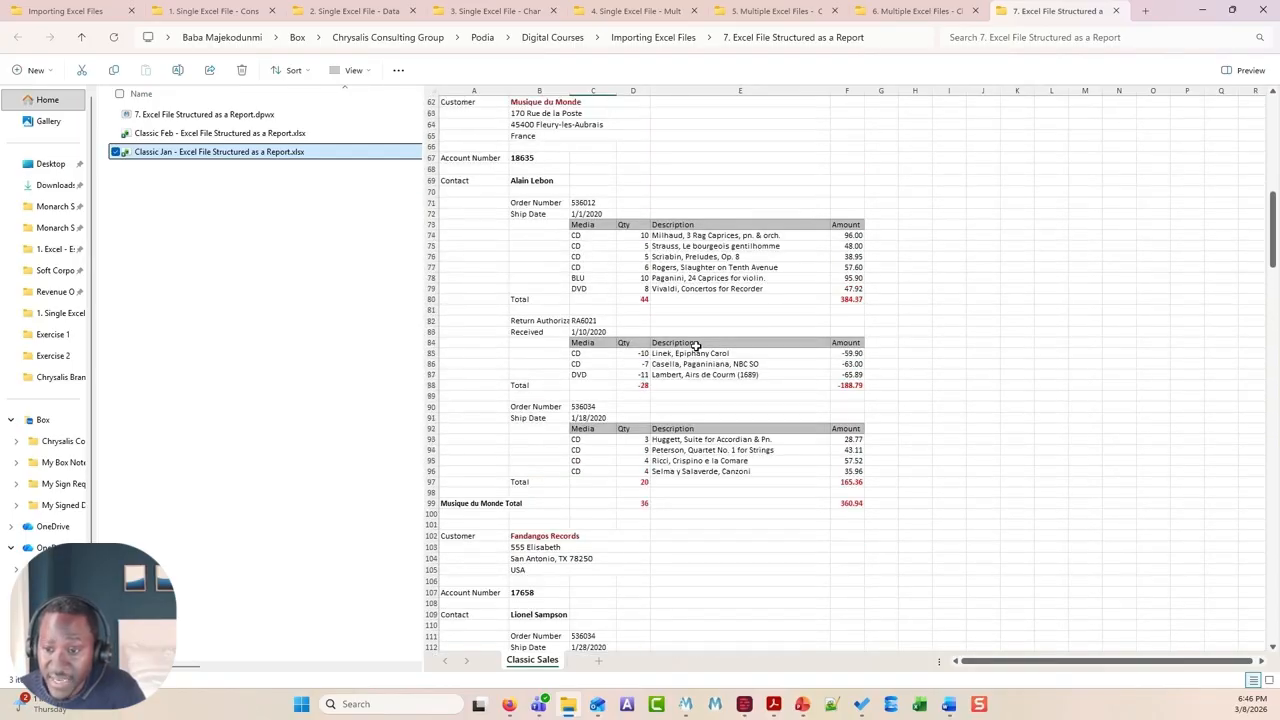
{"action": "scroll", "coordinate": [694, 341], "scroll_direction": "up", "scroll_amount": 8}
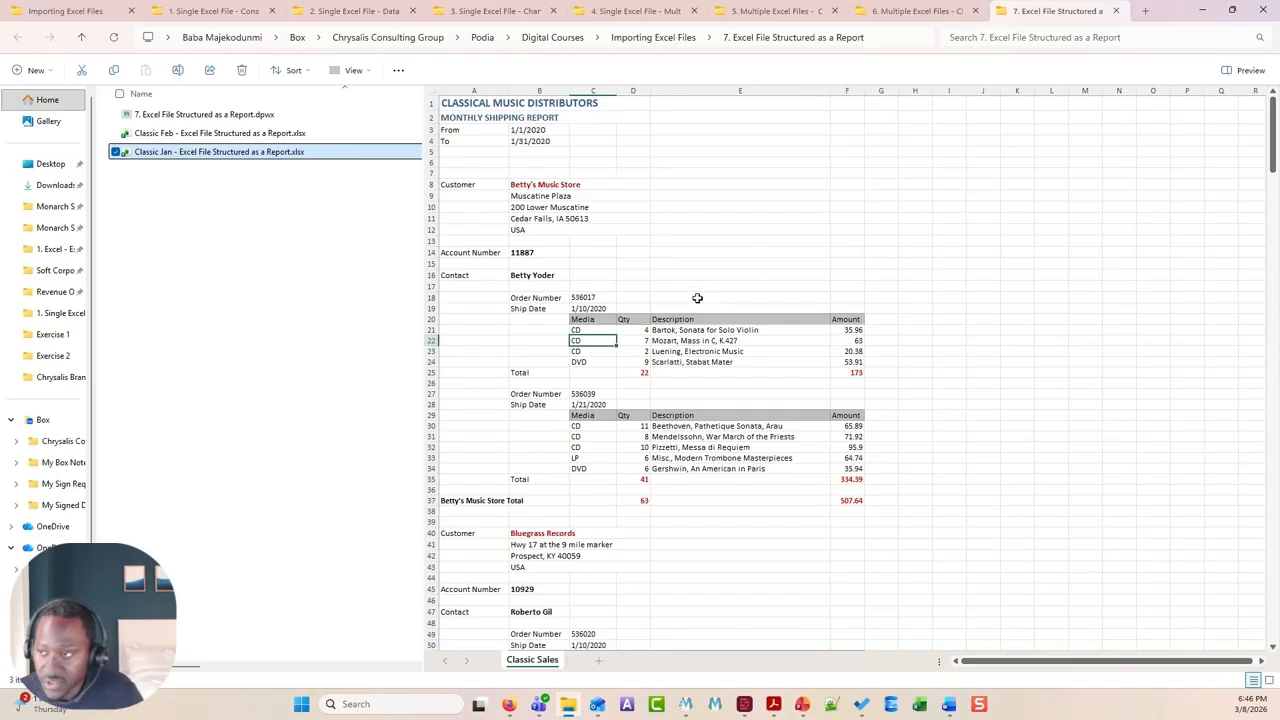
Load Classic Jan - Excel File Structured as a Report.xlsx into Altair Monarch Data Prep Studio in Excel Worksheet Design mode
{"action": "double_click", "coordinate": [1163, 17]}
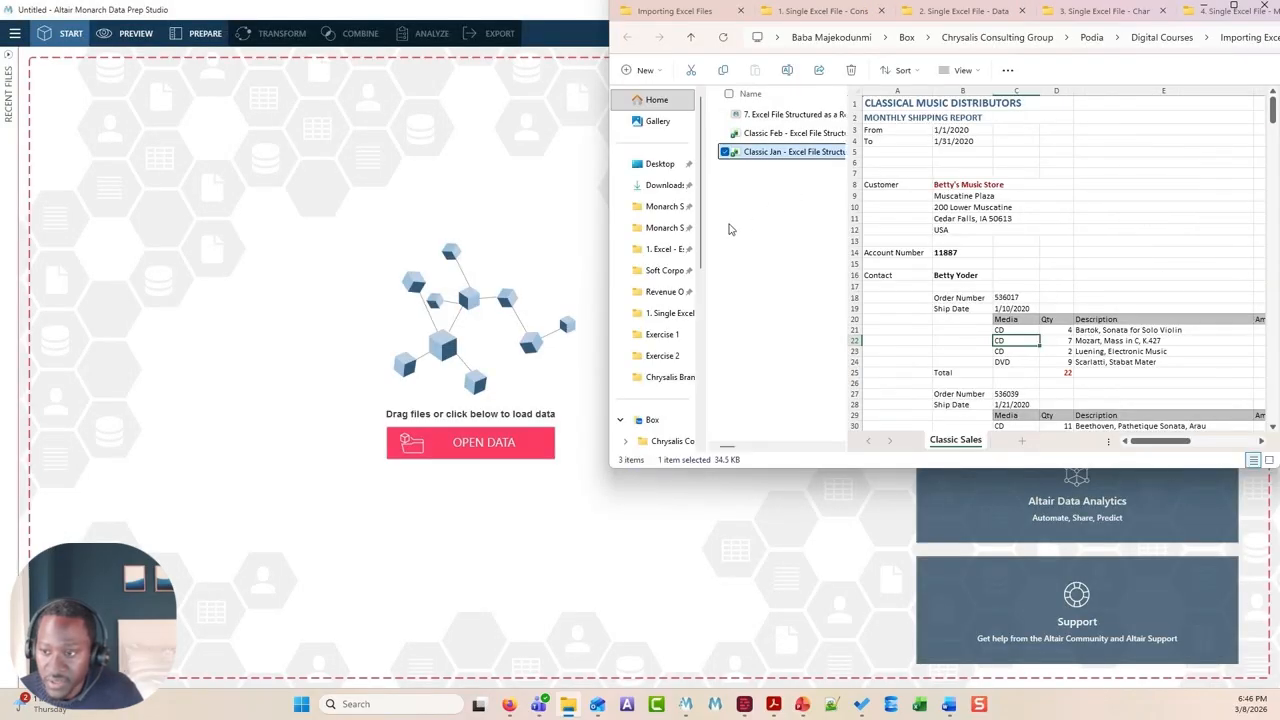
{"action": "left_click_drag", "start_coordinate": [1162, 16], "coordinate": [1128, 171]}
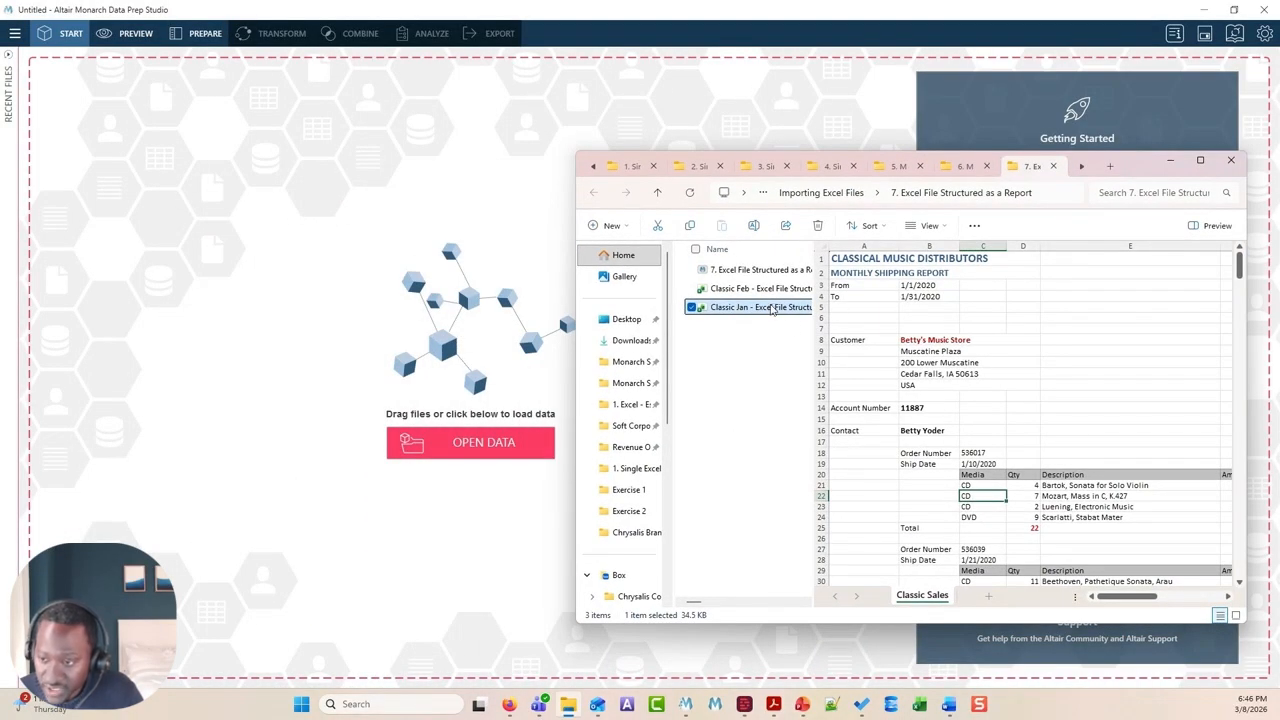
{"action": "left_click_drag", "start_coordinate": [775, 311], "coordinate": [361, 262]}
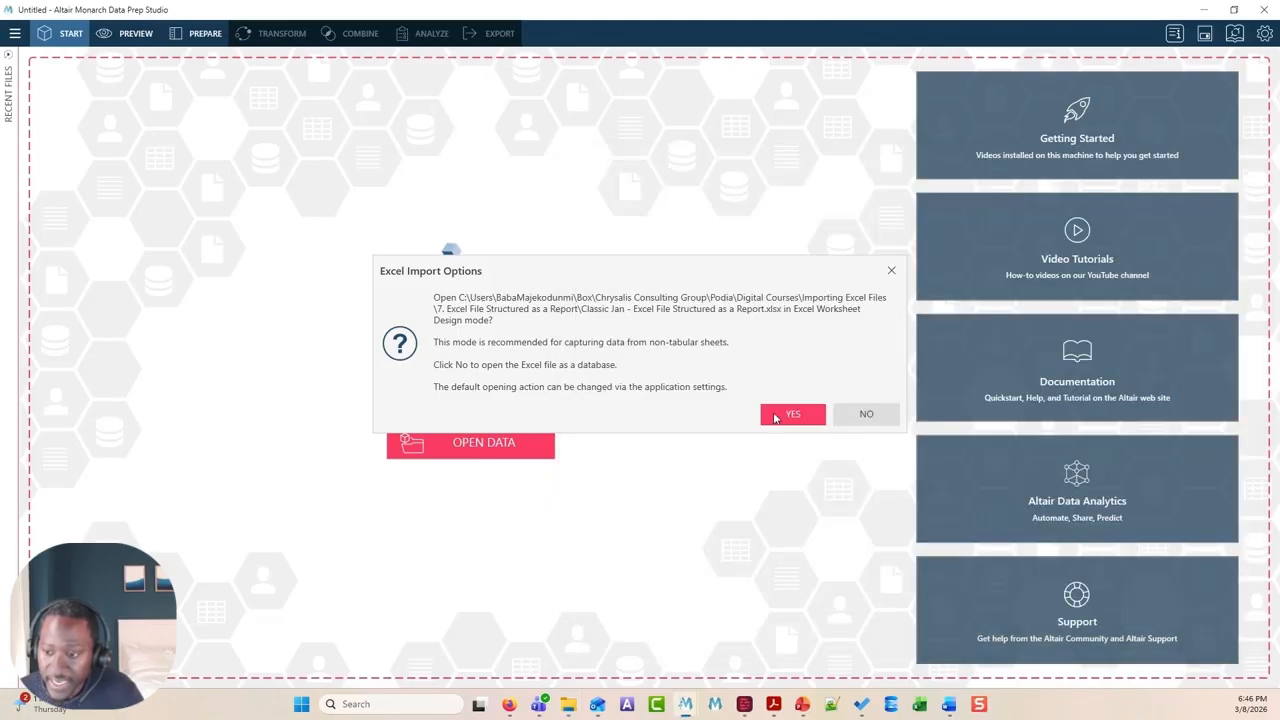
{"action": "left_click", "coordinate": [790, 415]}
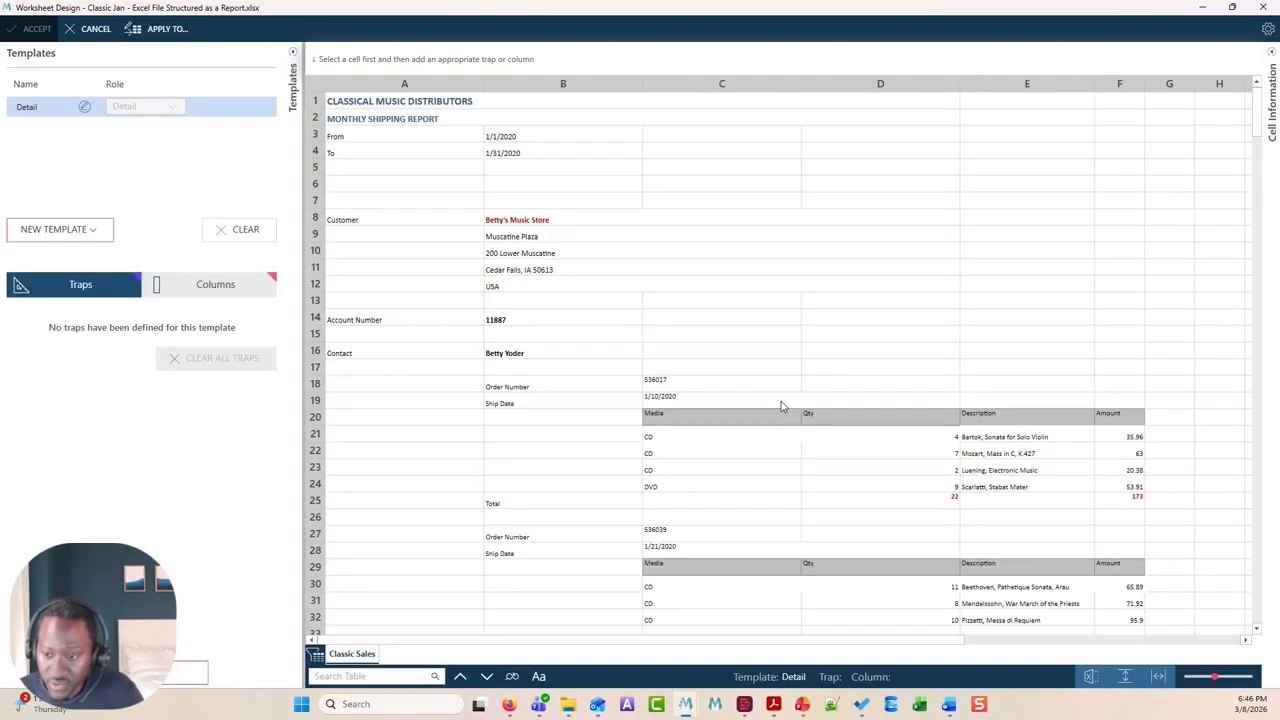
Start Guided Trapping on the Classic Sales sheet and set row 21 as the detail row
{"action": "scroll", "coordinate": [769, 398], "scroll_direction": "down", "scroll_amount": 2}
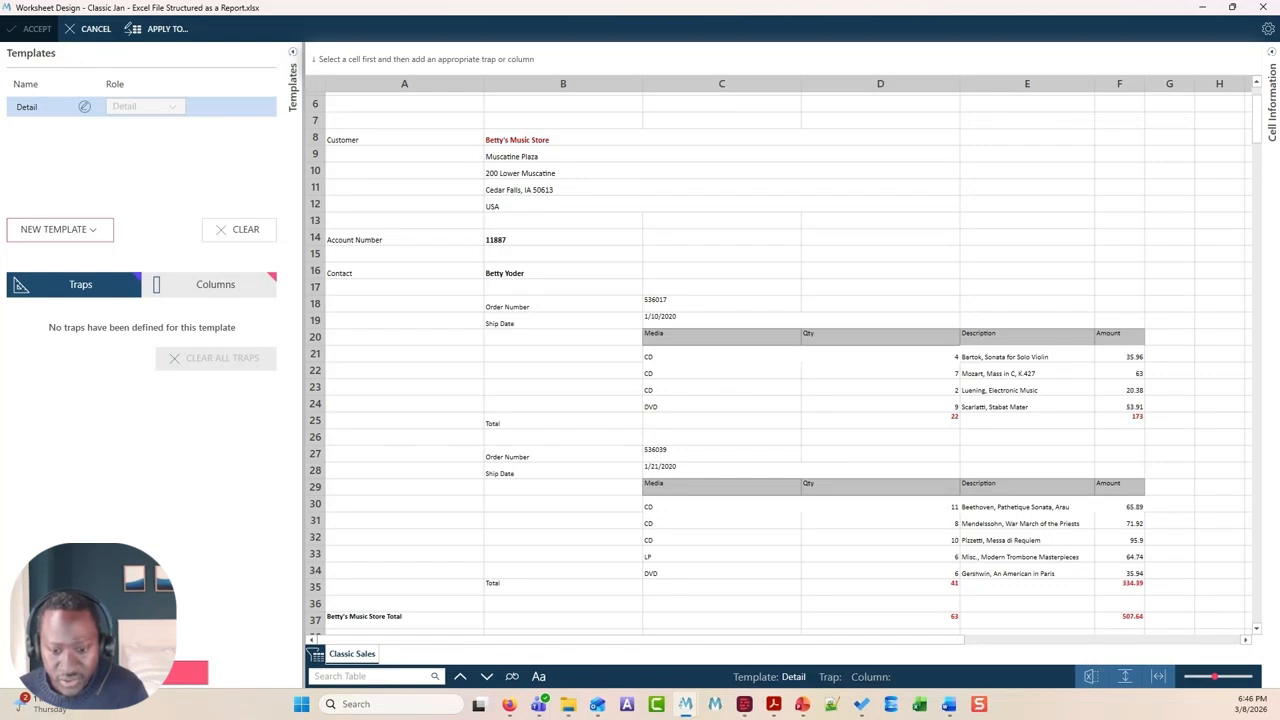
{"action": "left_click", "coordinate": [187, 672]}
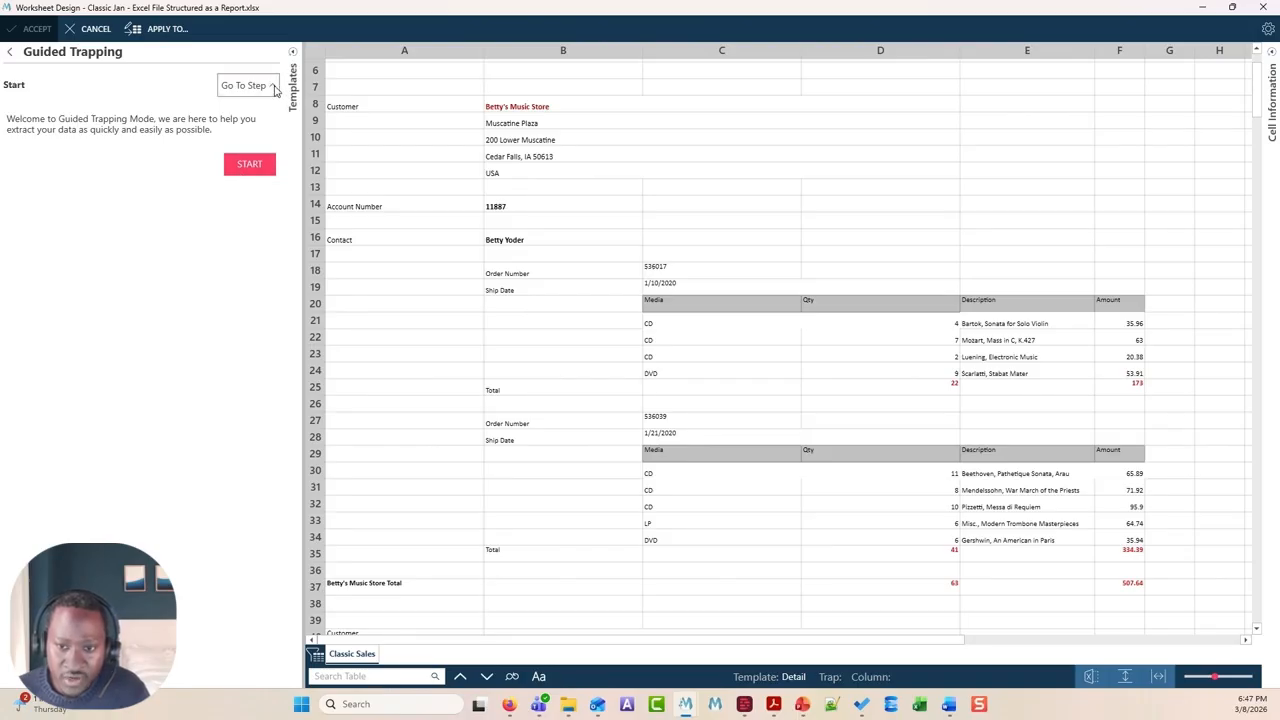
{"action": "left_click", "coordinate": [273, 87]}
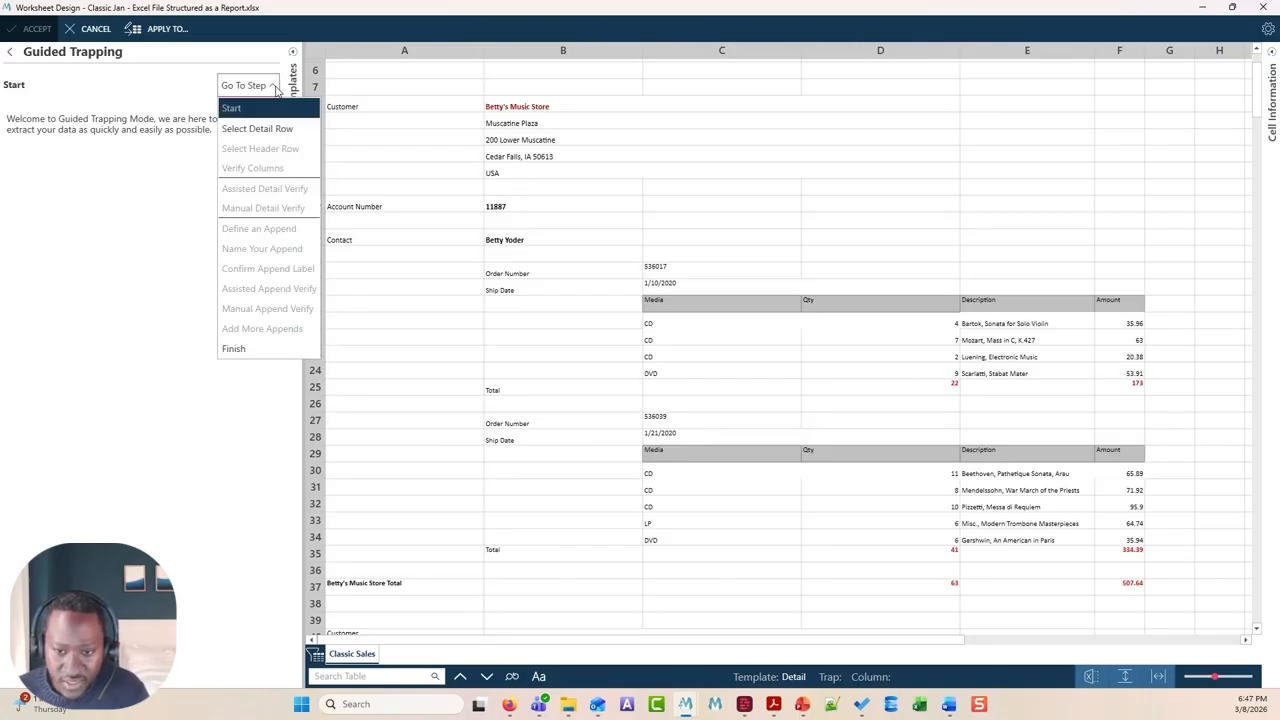
{"action": "left_click", "coordinate": [183, 220]}
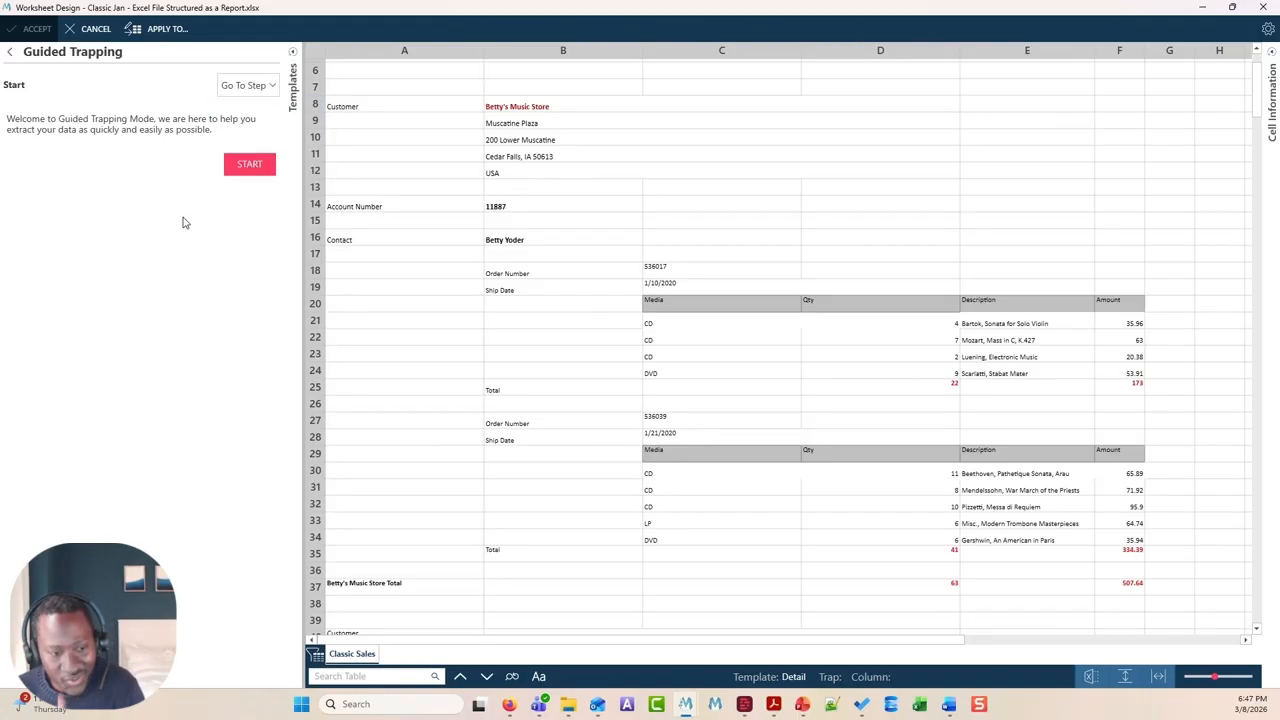
{"action": "left_click", "coordinate": [250, 166]}
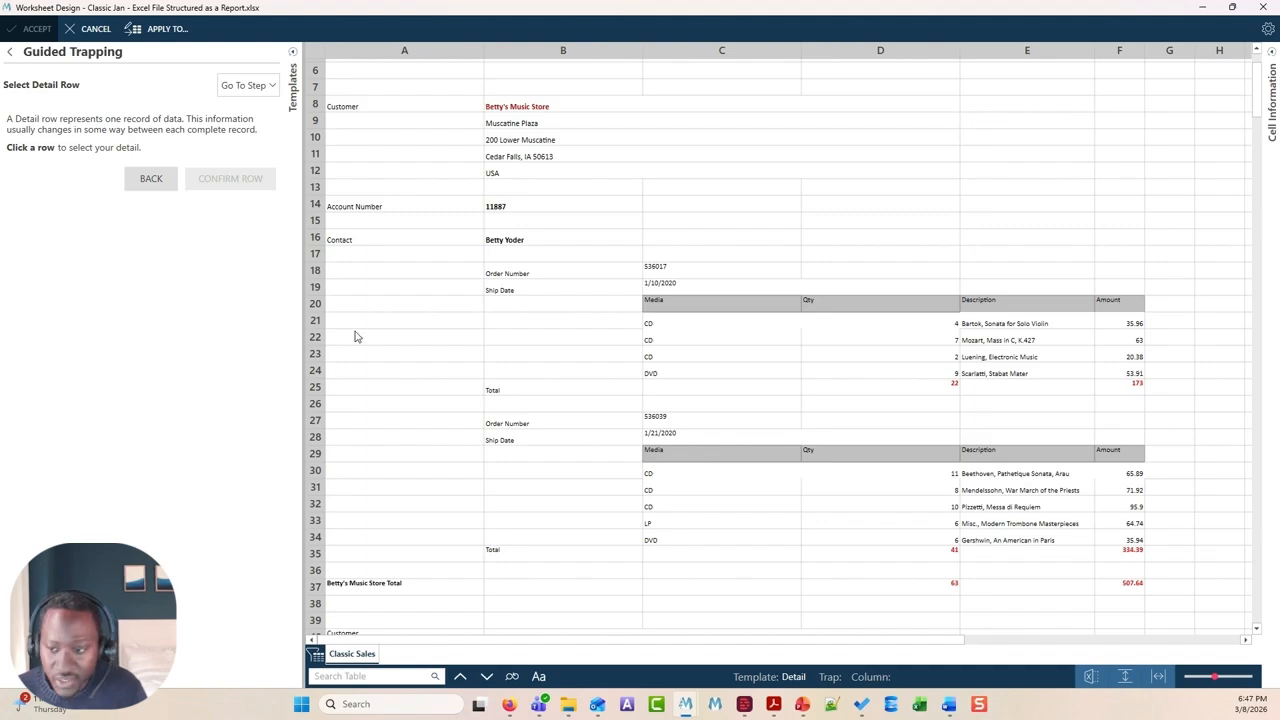
{"action": "left_click", "coordinate": [316, 321]}
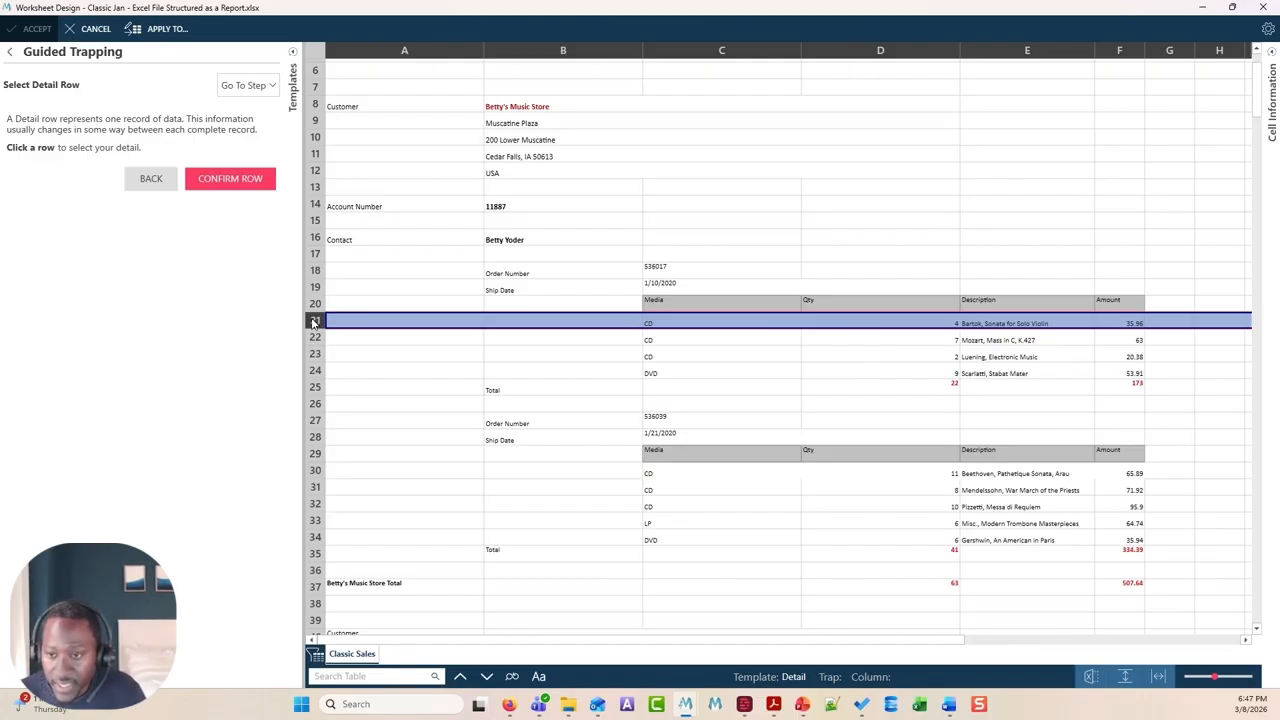
{"action": "left_click", "coordinate": [229, 181]}
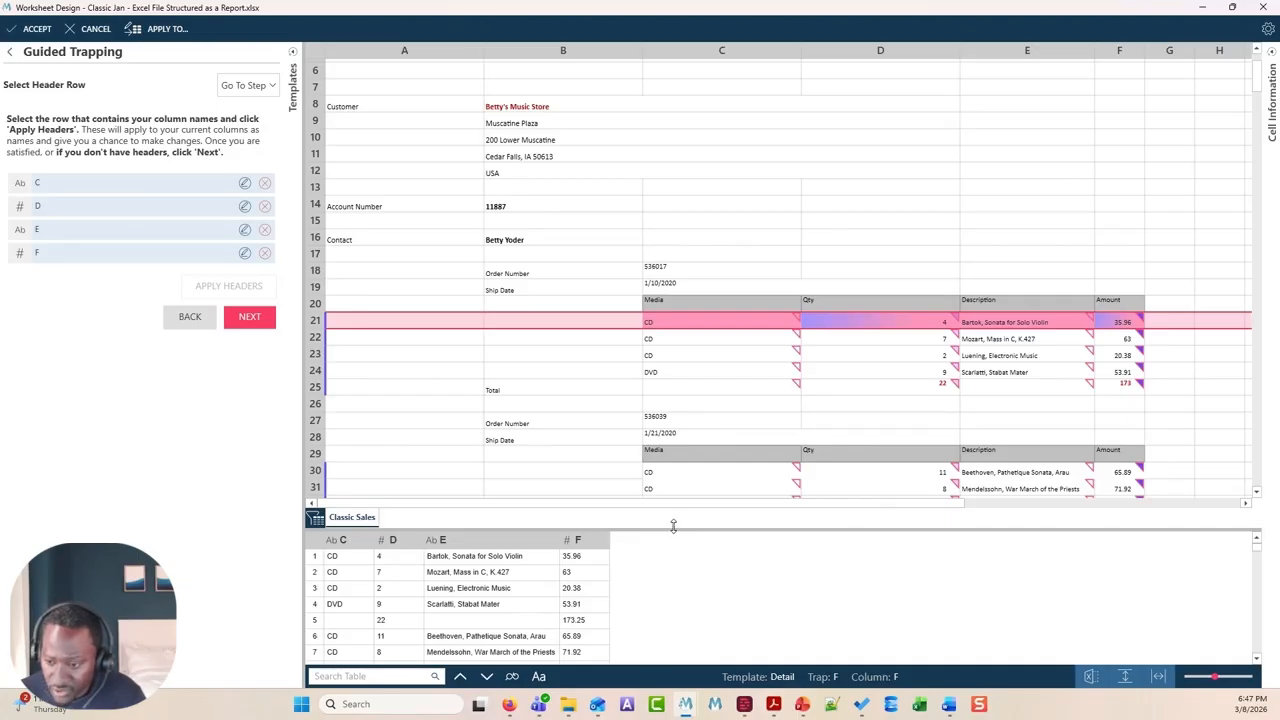
Apply row 20 as the header row, naming the columns Media, Qty, Description and Amount, and accept the generated columns
{"action": "left_click_drag", "start_coordinate": [675, 530], "coordinate": [674, 524]}
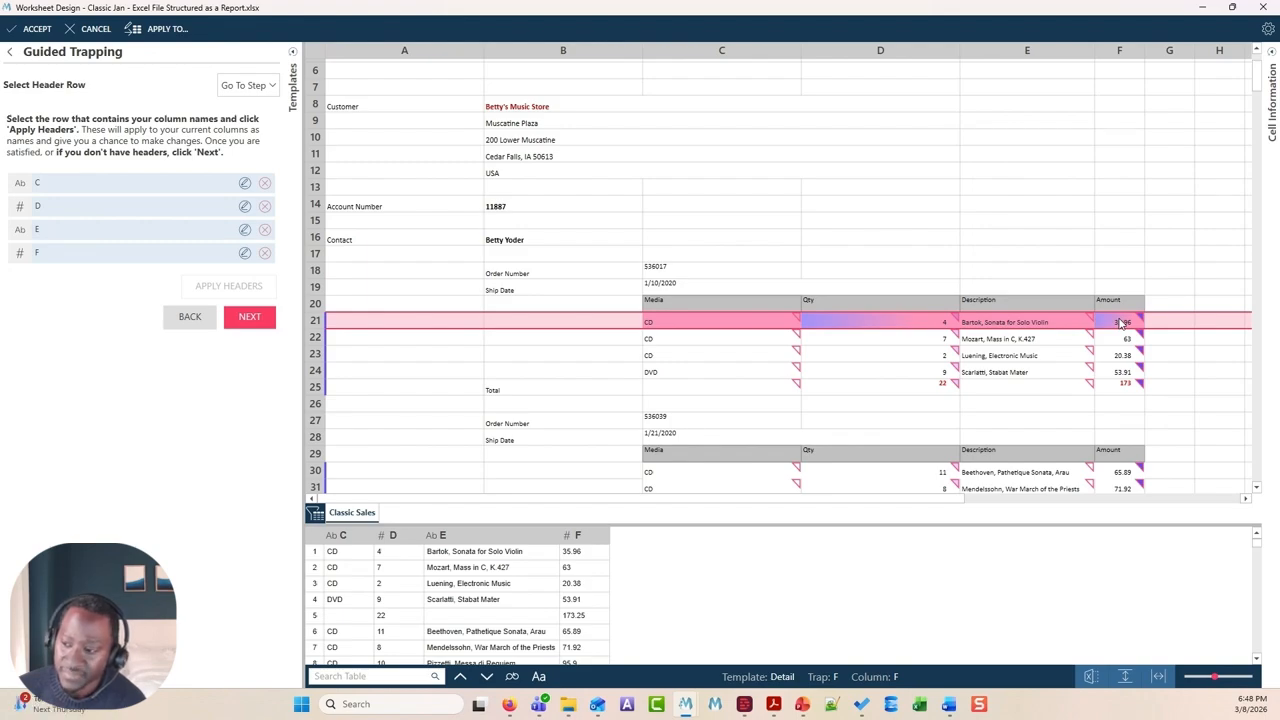
{"action": "left_click", "coordinate": [1122, 389]}
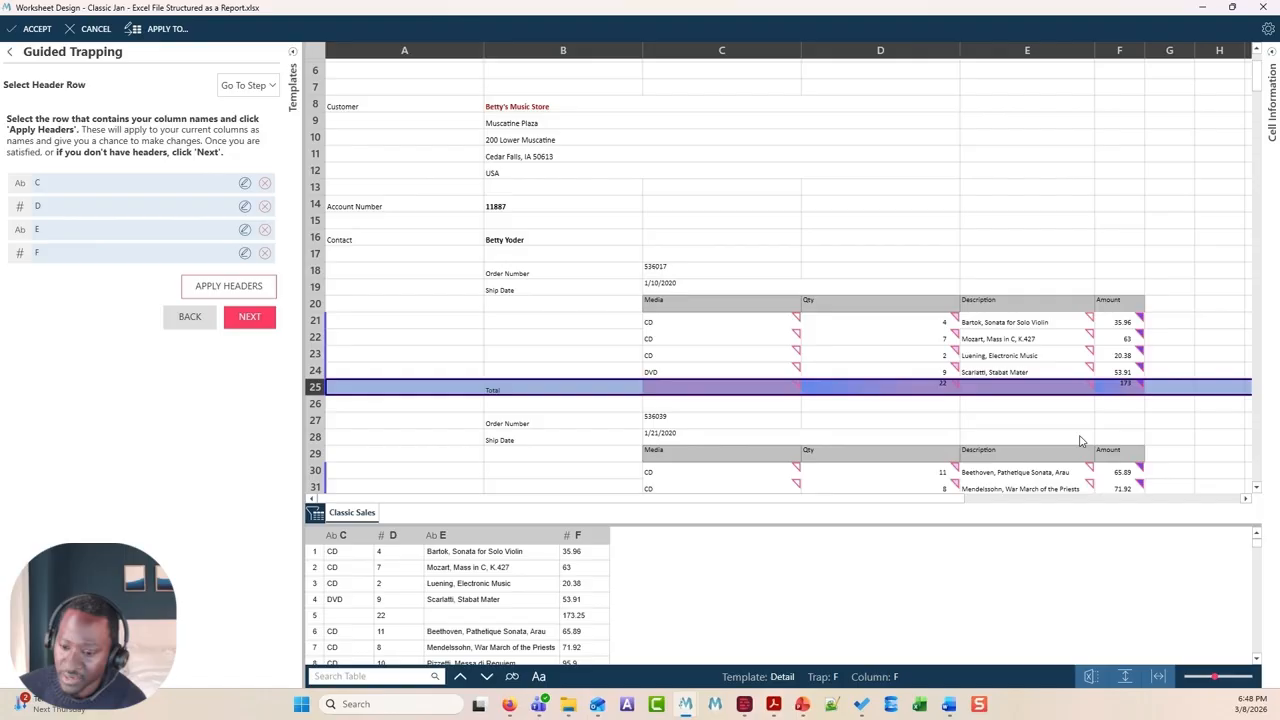
{"action": "left_click", "coordinate": [1124, 324]}
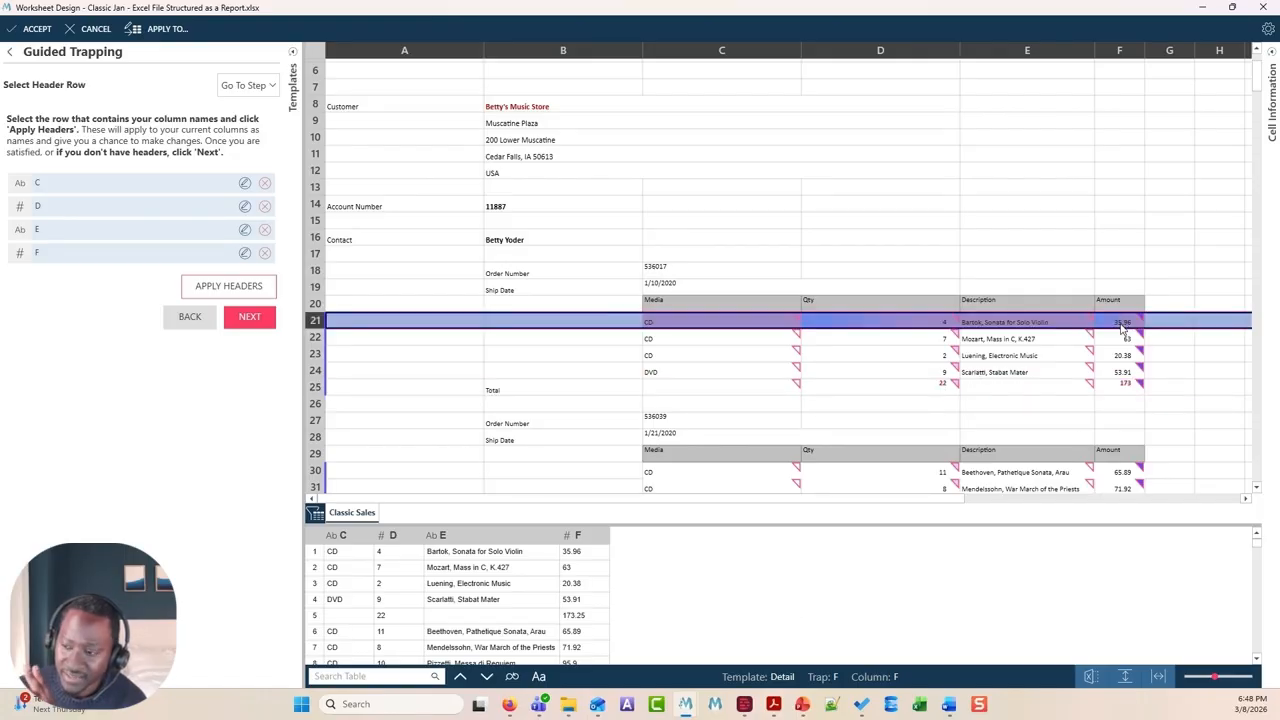
{"action": "left_click", "coordinate": [1050, 330]}
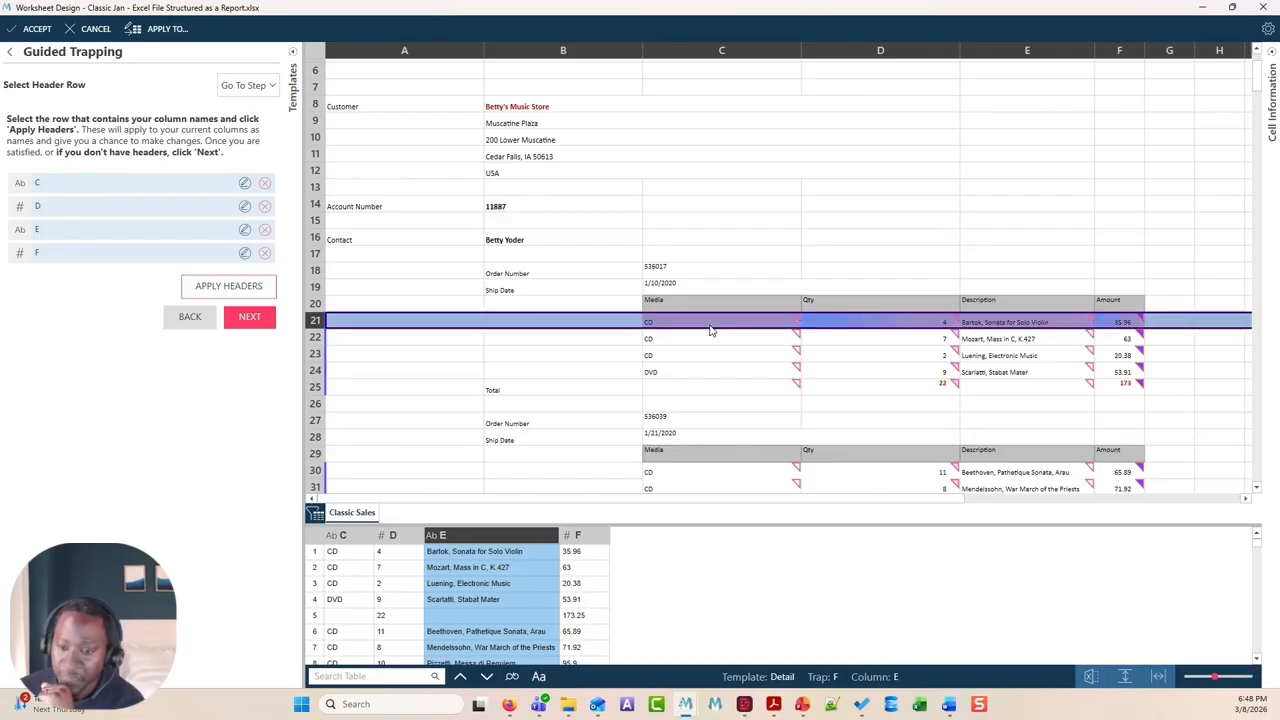
{"action": "left_click", "coordinate": [318, 303]}
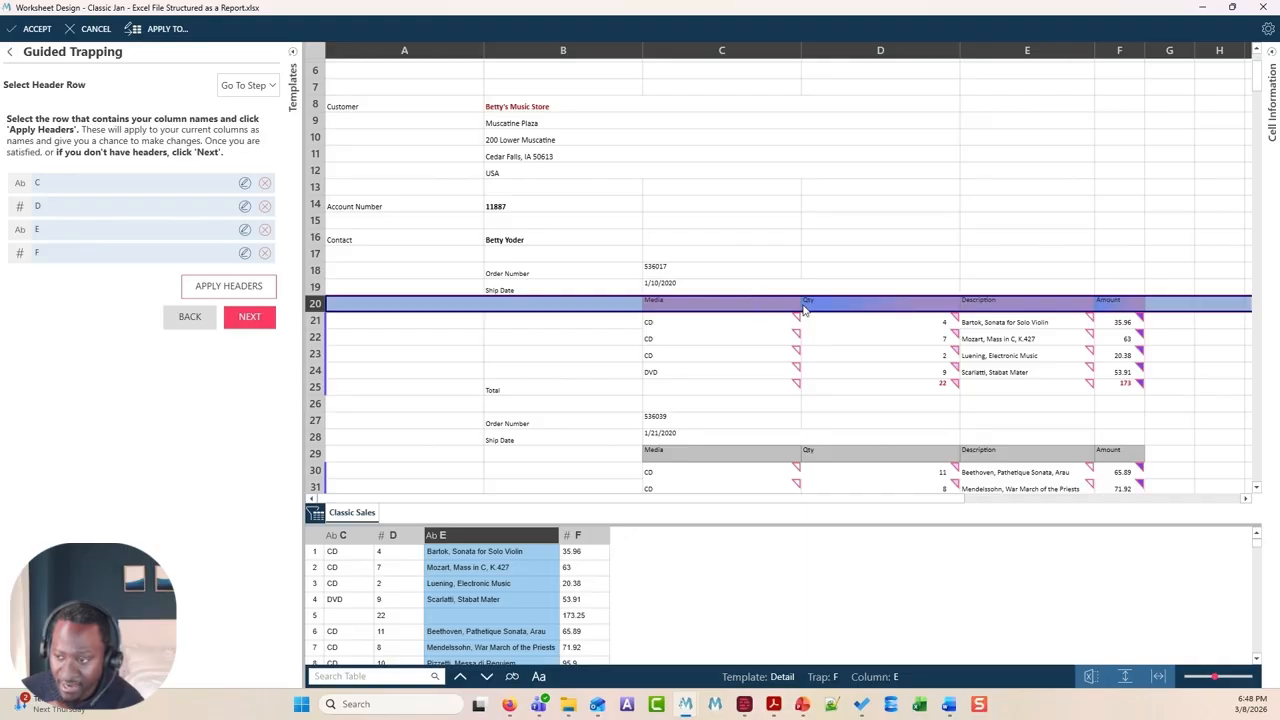
{"action": "left_click", "coordinate": [224, 288]}
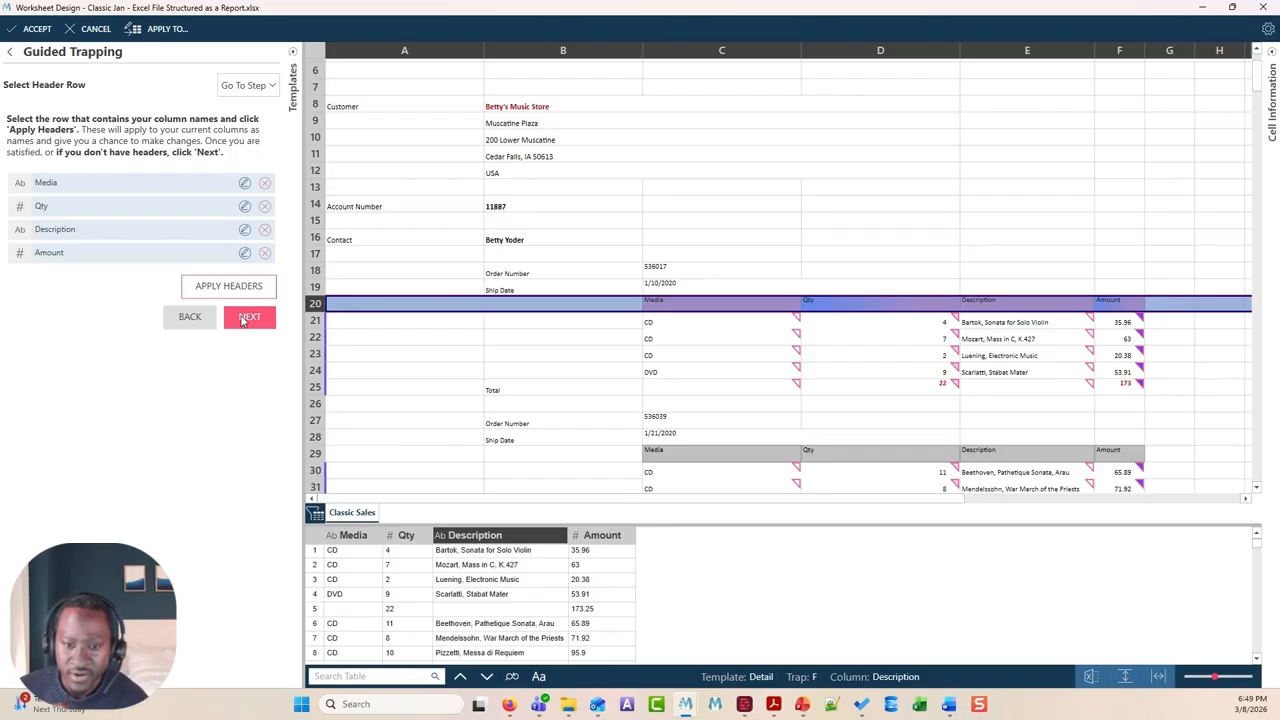
{"action": "left_click", "coordinate": [245, 317]}
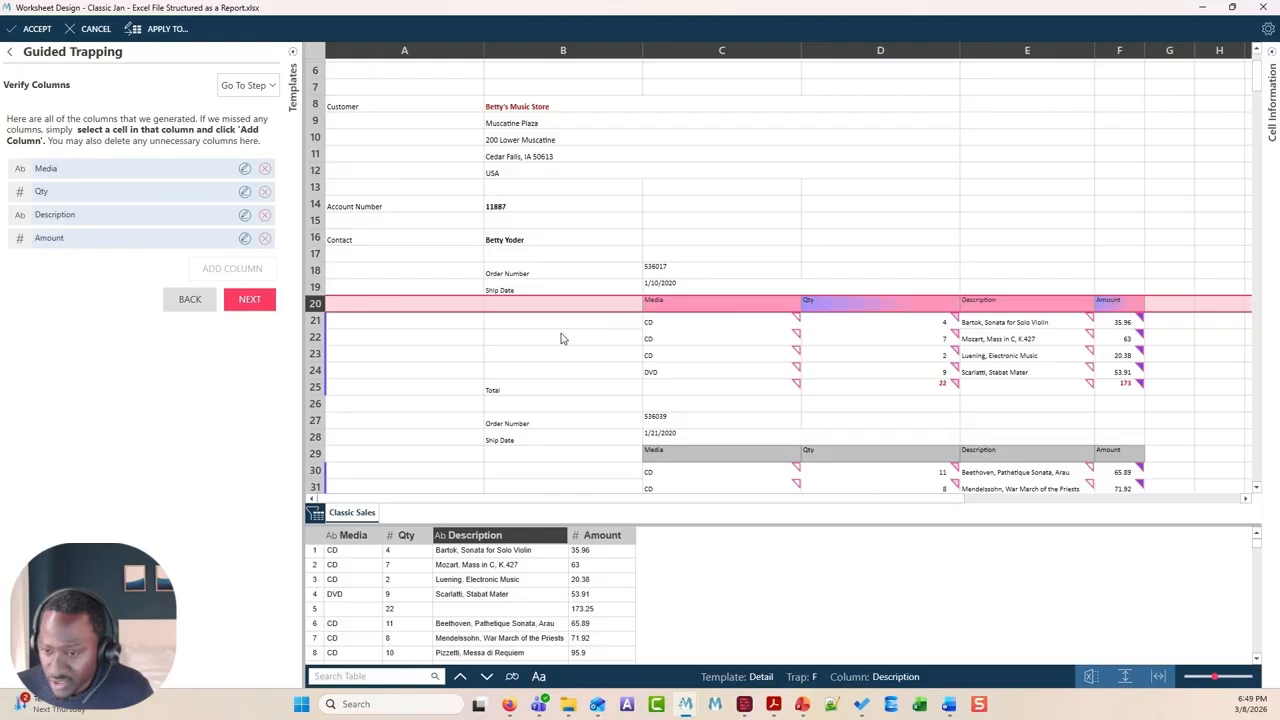
{"action": "left_click_drag", "start_coordinate": [583, 320], "coordinate": [585, 384]}
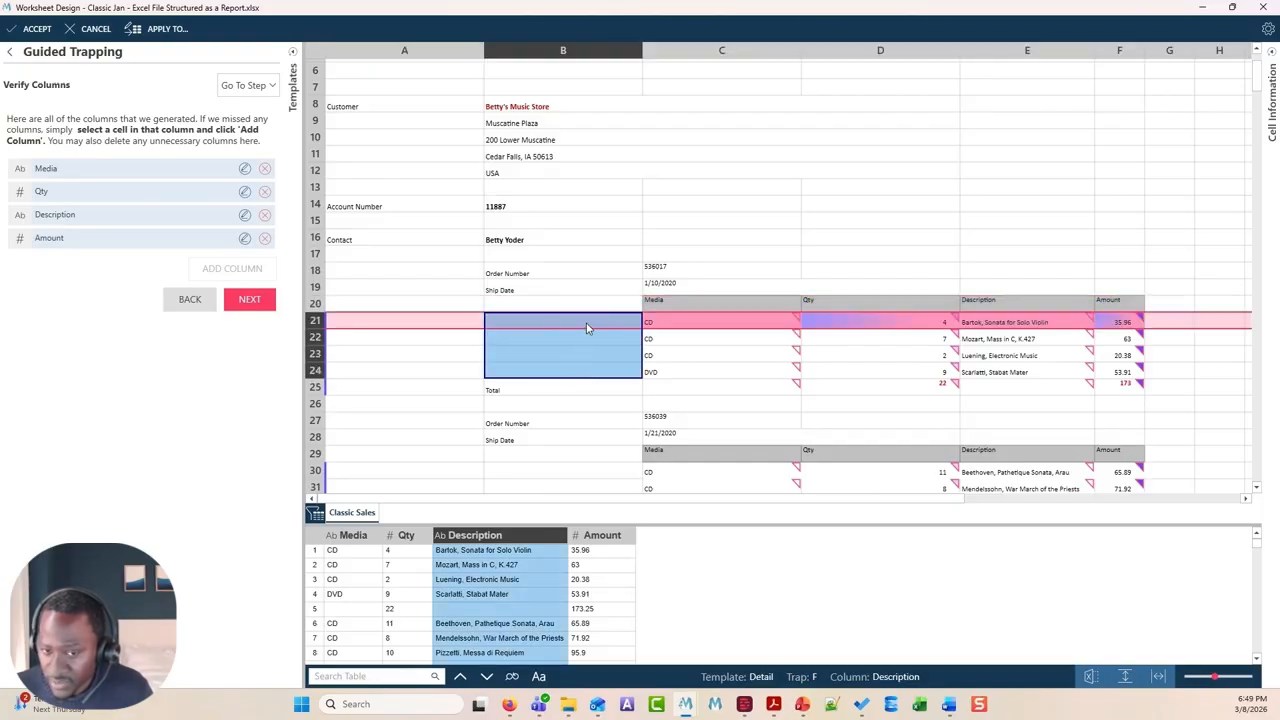
{"action": "left_click", "coordinate": [250, 303]}
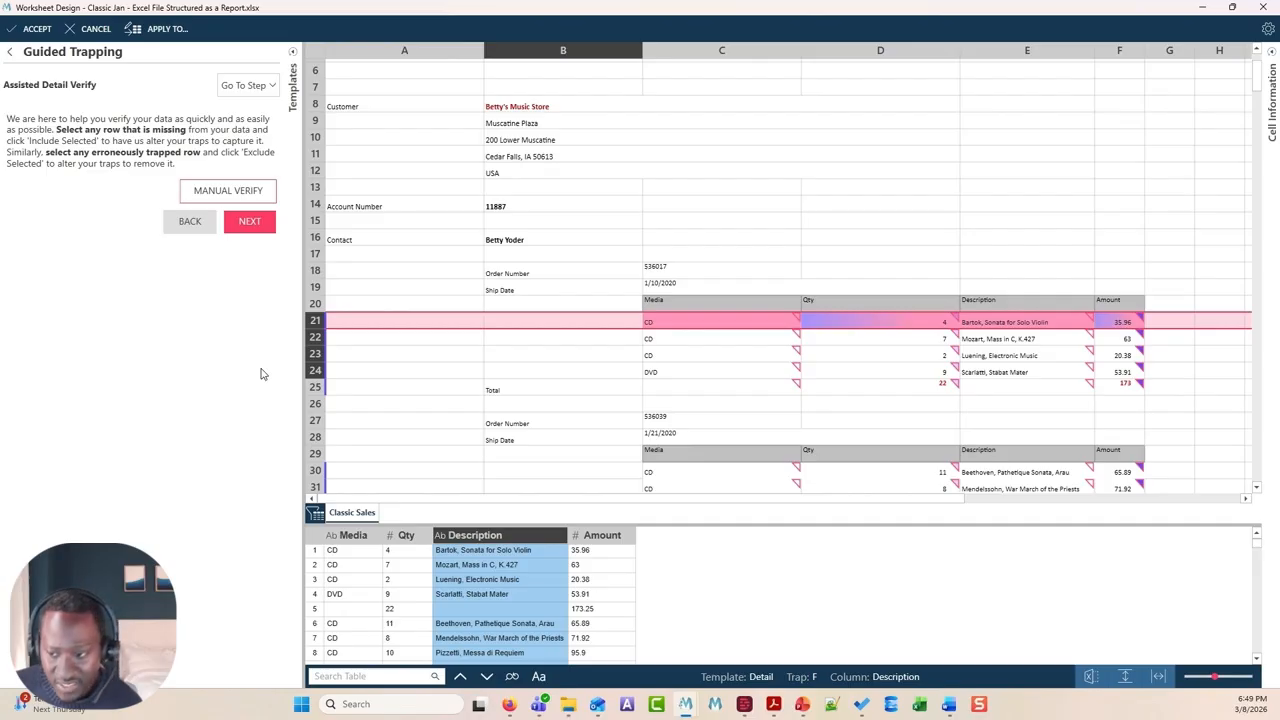
Exclude the wrongly trapped total in row 25 from the detail data and continue to defining an append
{"action": "scroll", "coordinate": [840, 412], "scroll_direction": "down", "scroll_amount": 10}
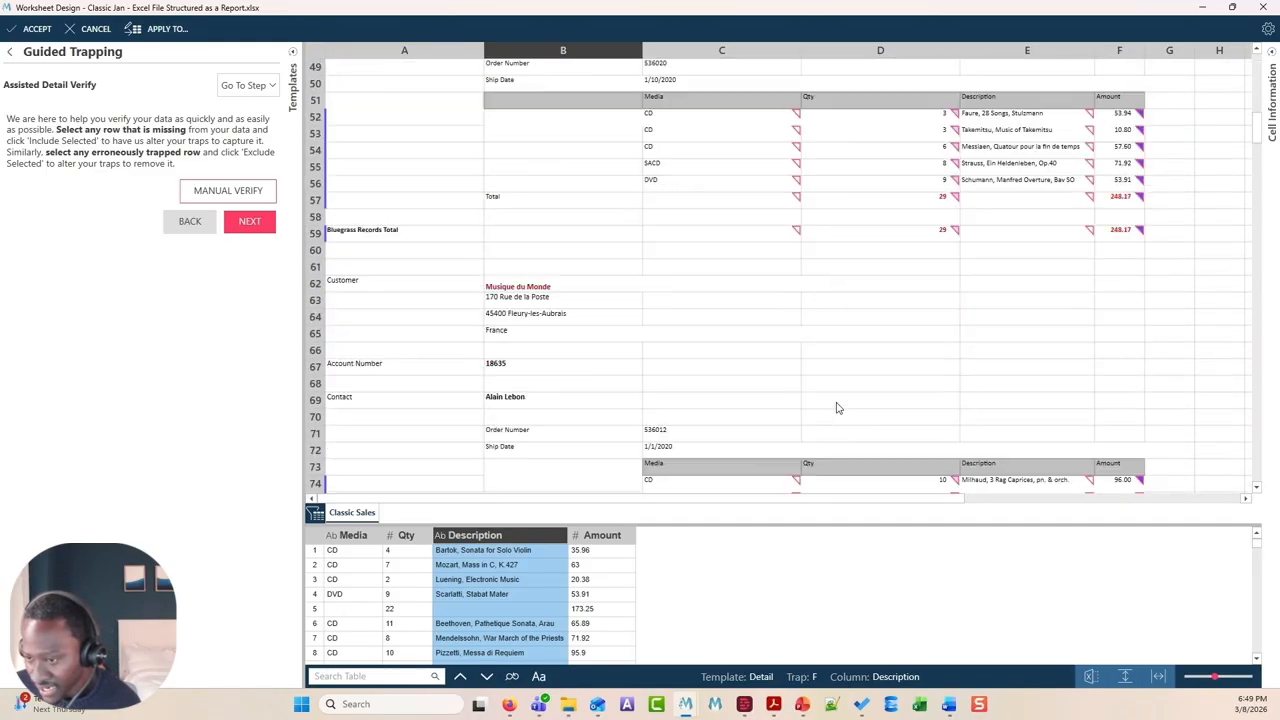
{"action": "scroll", "coordinate": [838, 407], "scroll_direction": "down", "scroll_amount": 12}
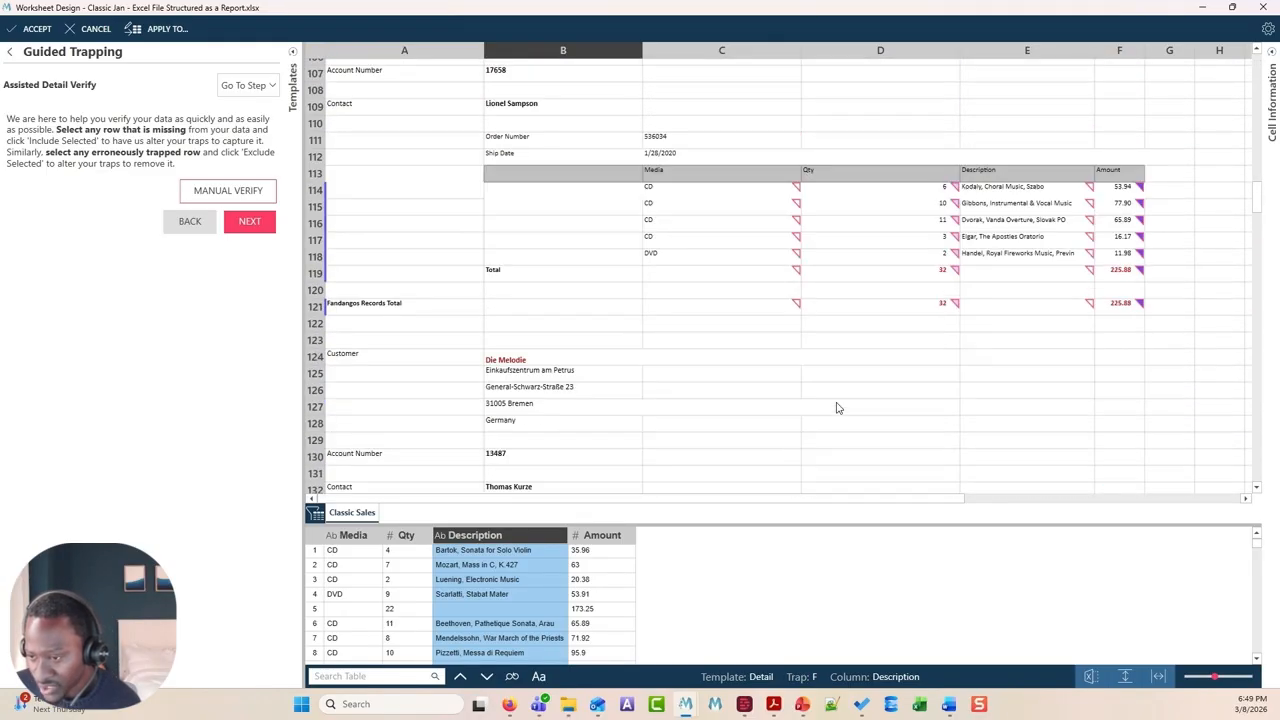
{"action": "scroll", "coordinate": [838, 407], "scroll_direction": "up", "scroll_amount": 16}
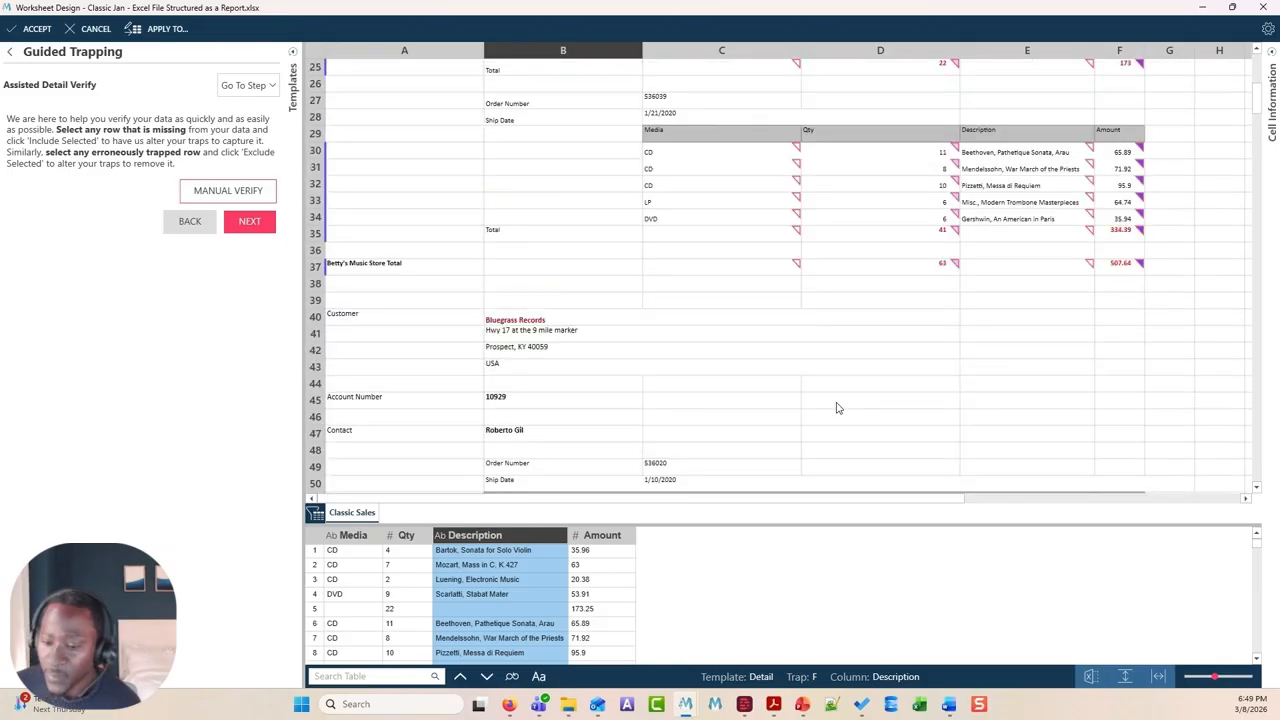
{"action": "scroll", "coordinate": [838, 407], "scroll_direction": "up", "scroll_amount": 5}
{"action": "scroll", "coordinate": [838, 407], "scroll_direction": "down", "scroll_amount": 2}
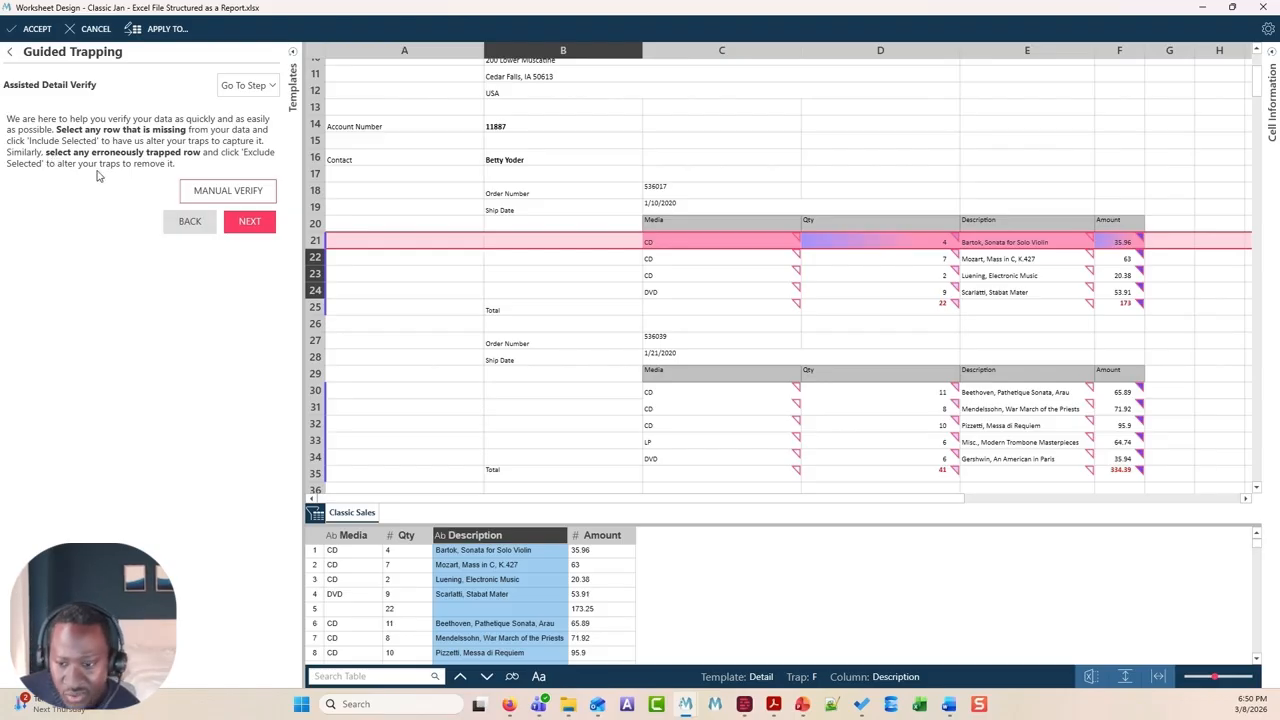
{"action": "left_click", "coordinate": [318, 312]}
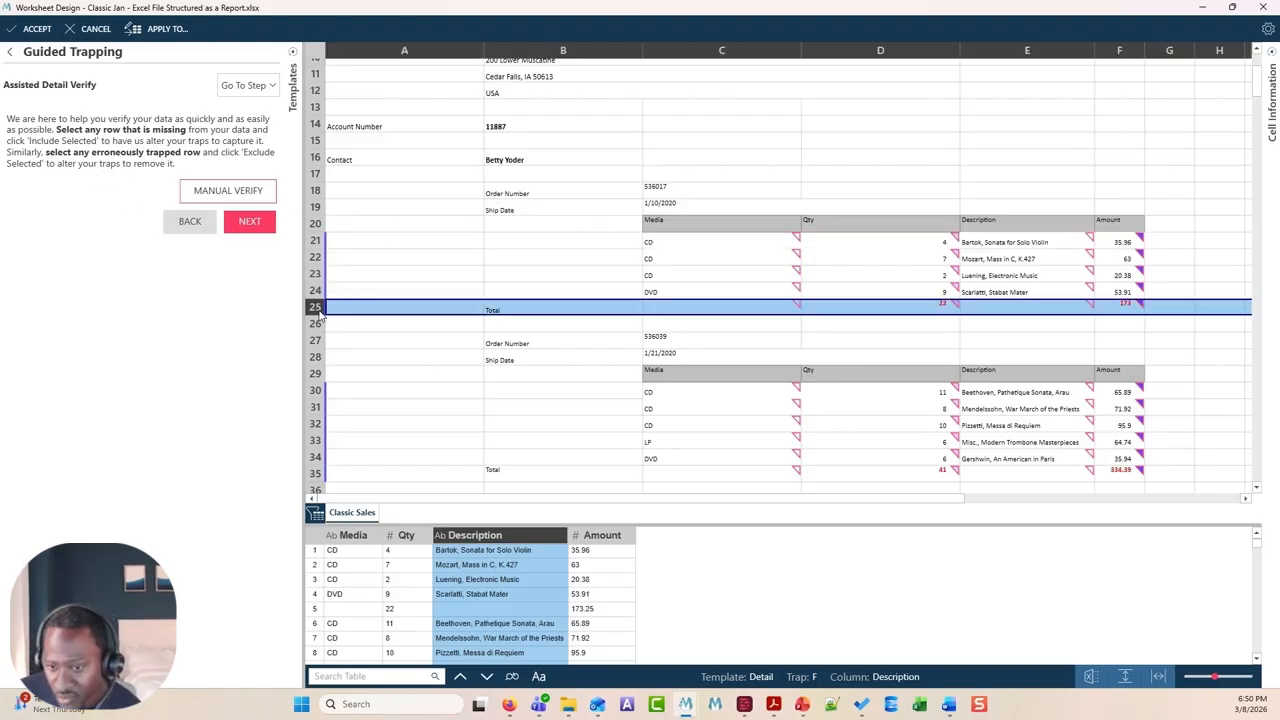
{"action": "left_click", "coordinate": [336, 610]}
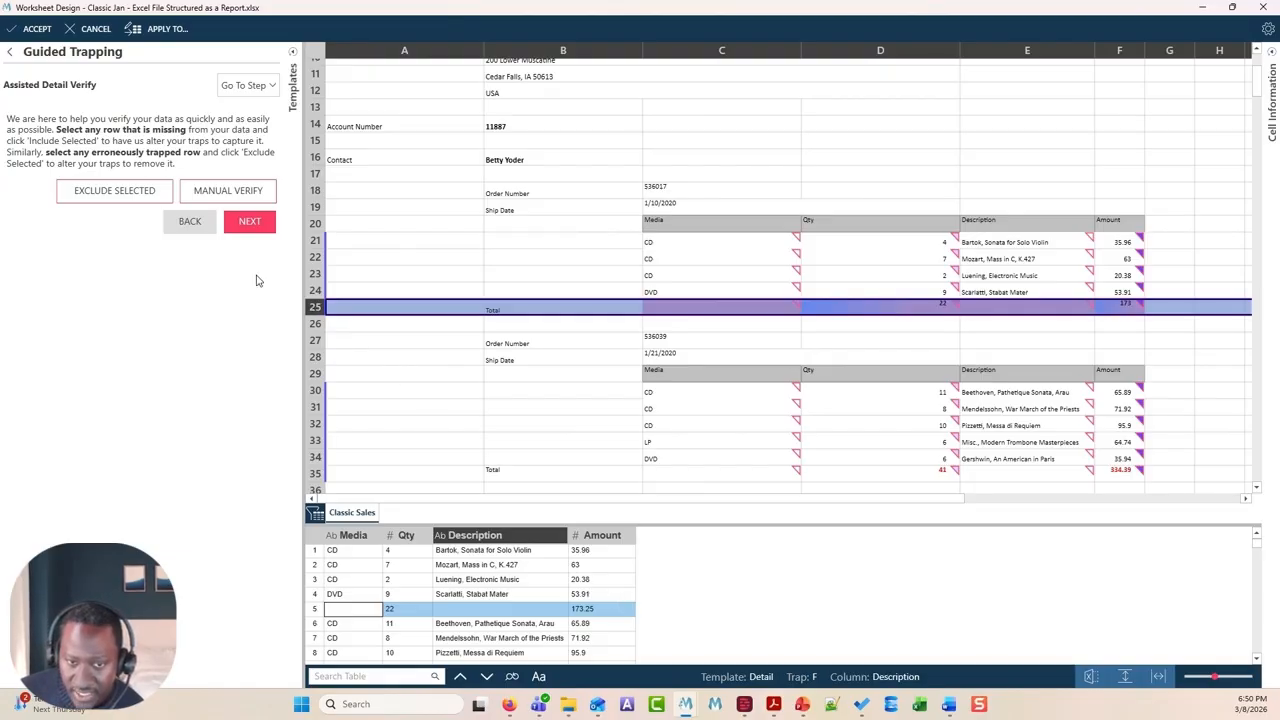
{"action": "left_click", "coordinate": [90, 192]}
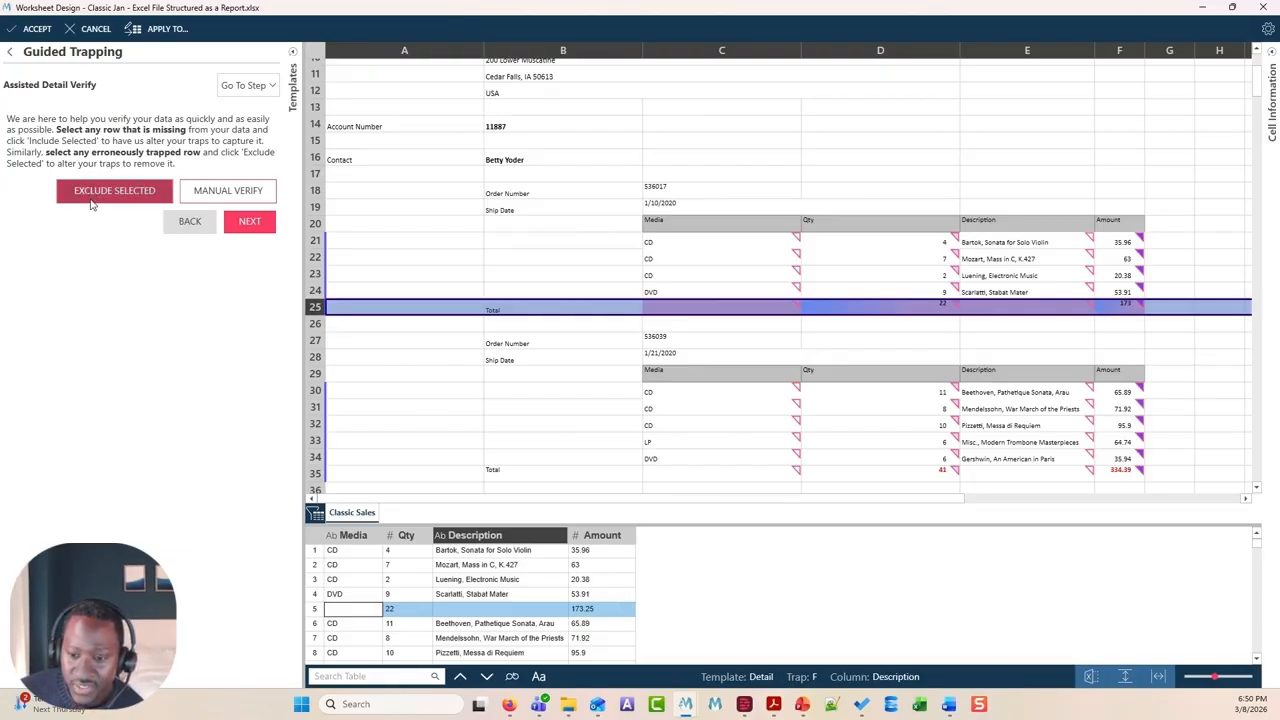
{"action": "left_click", "coordinate": [397, 362]}
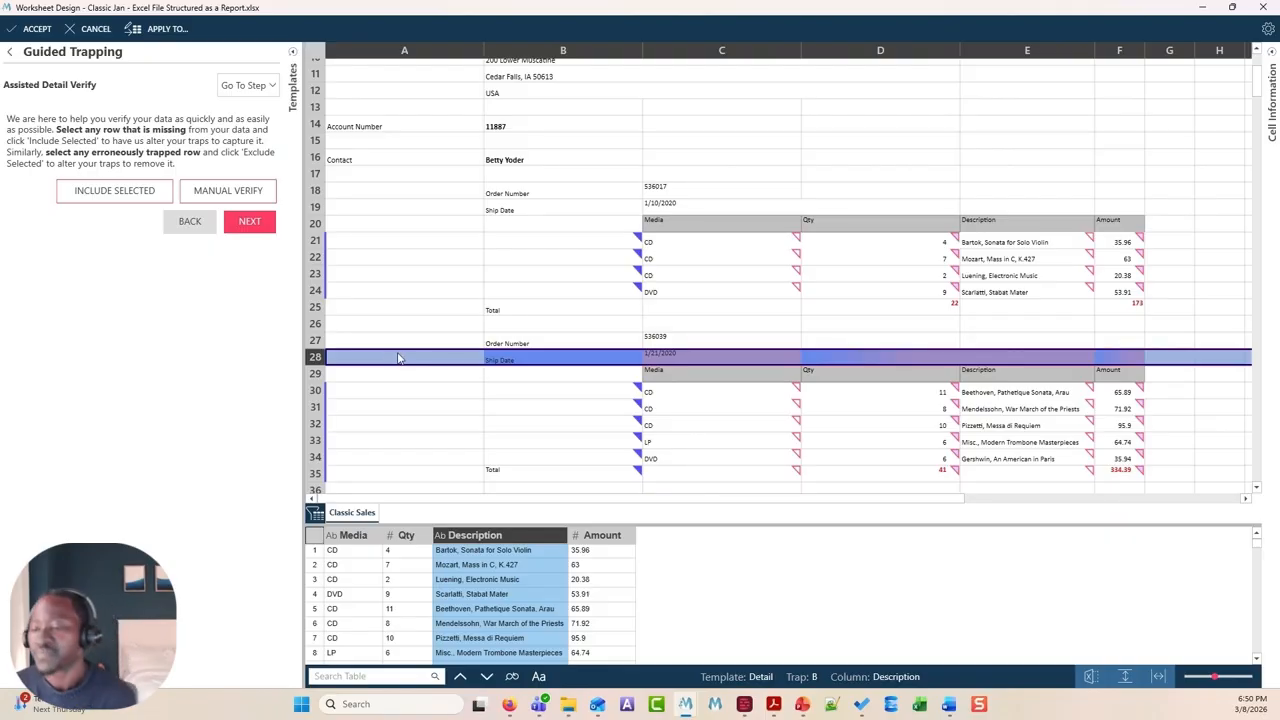
{"action": "left_click", "coordinate": [249, 222]}
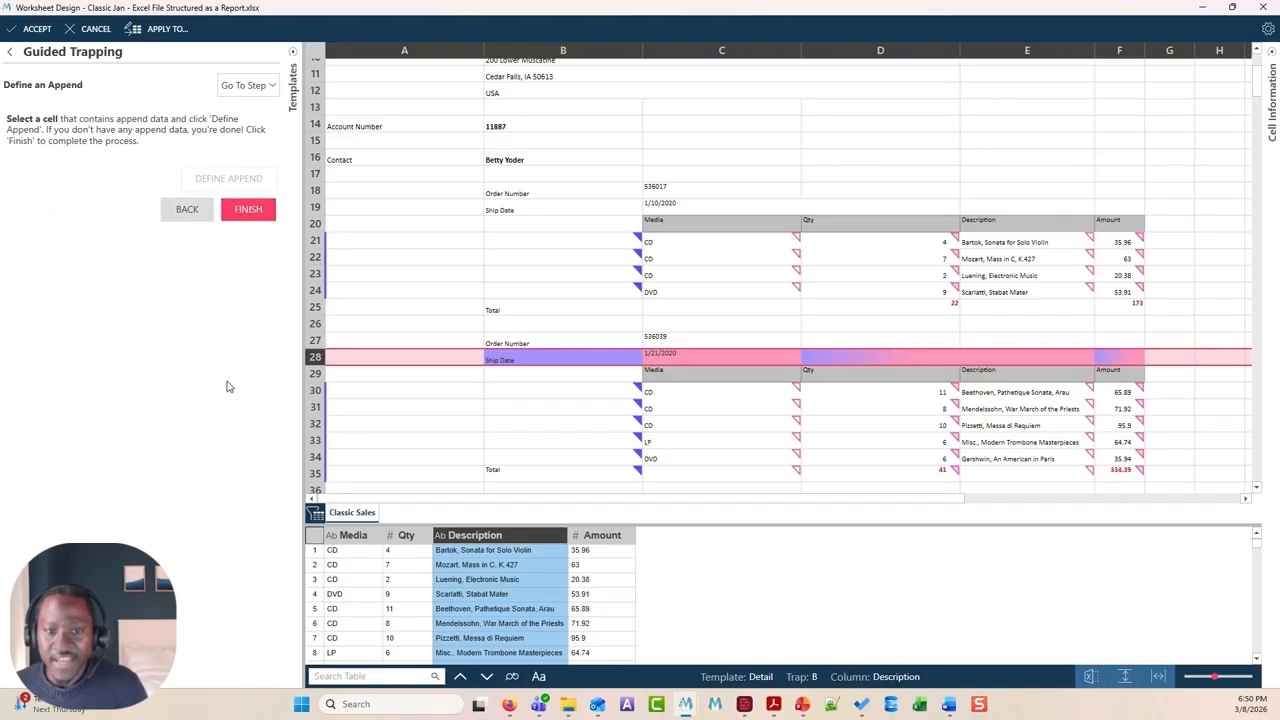
Define an append on the contact name in cell B16, name its column Contact from cell A16, and accept the trapped rows
{"action": "scroll", "coordinate": [565, 378], "scroll_direction": "up", "scroll_amount": 2}
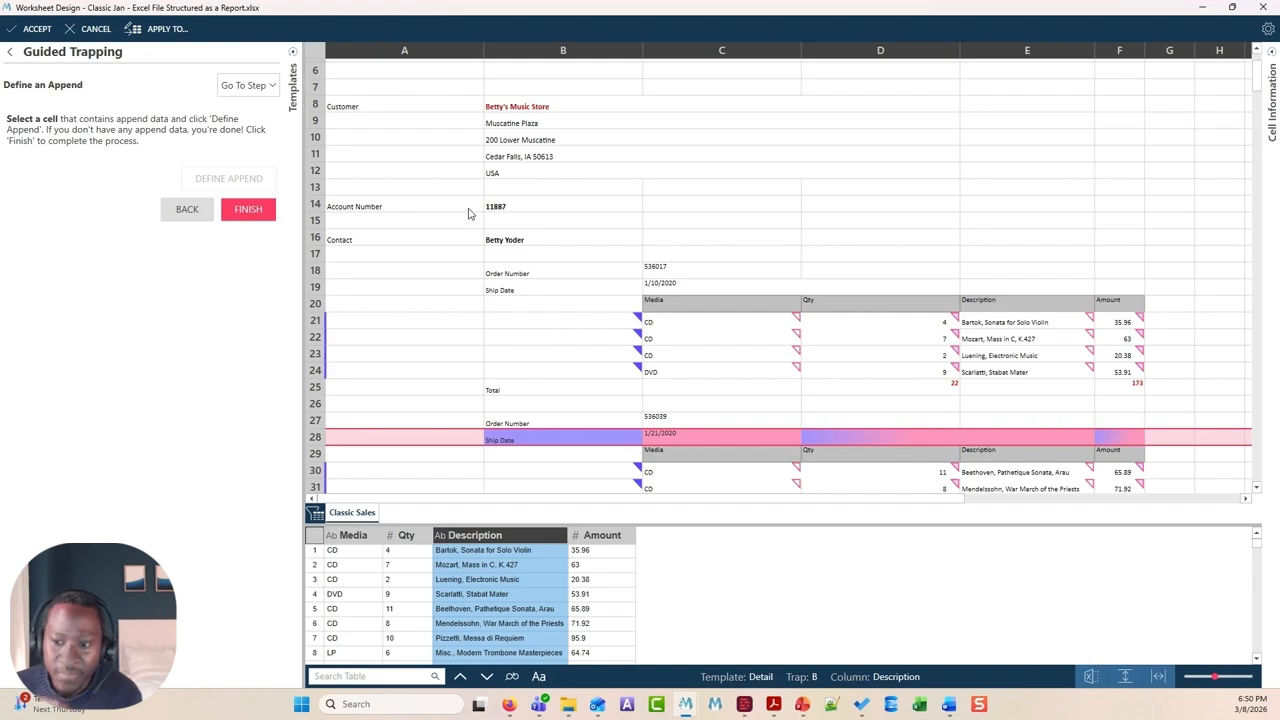
{"action": "left_click", "coordinate": [630, 318]}
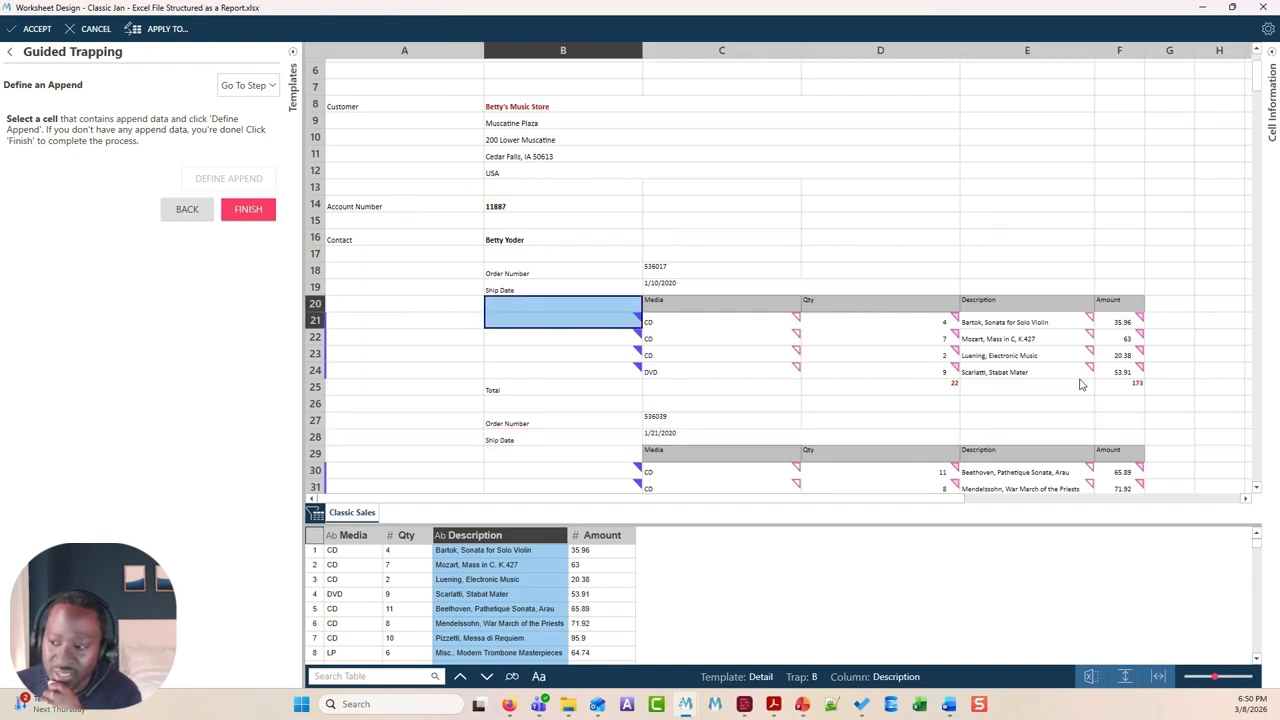
{"action": "left_click", "coordinate": [513, 245]}
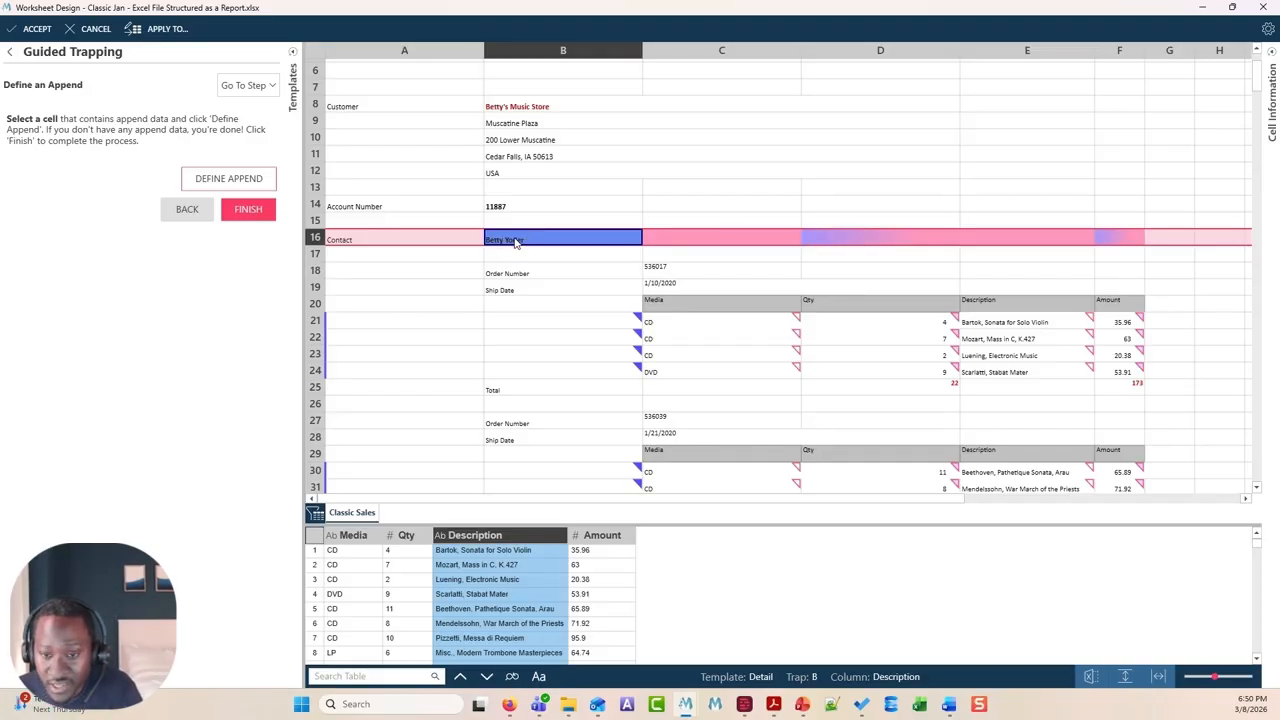
{"action": "left_click", "coordinate": [270, 177]}
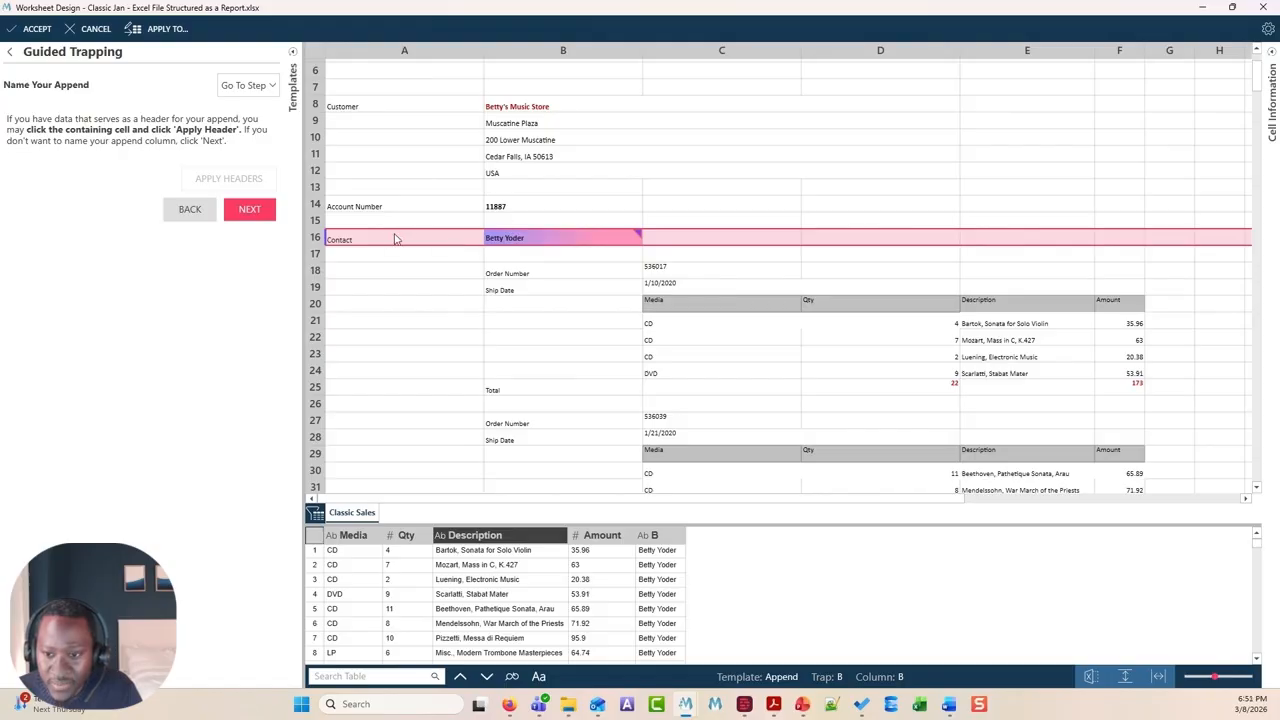
{"action": "left_click", "coordinate": [361, 242]}
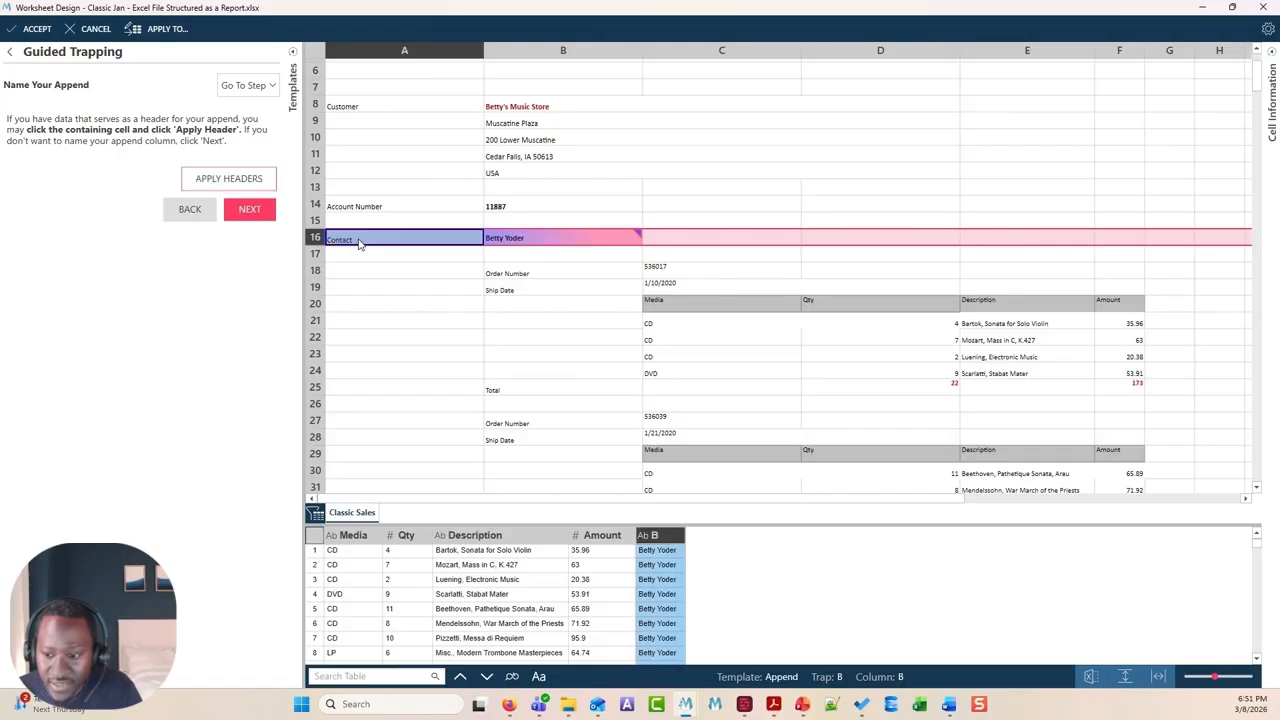
{"action": "left_click", "coordinate": [257, 180]}
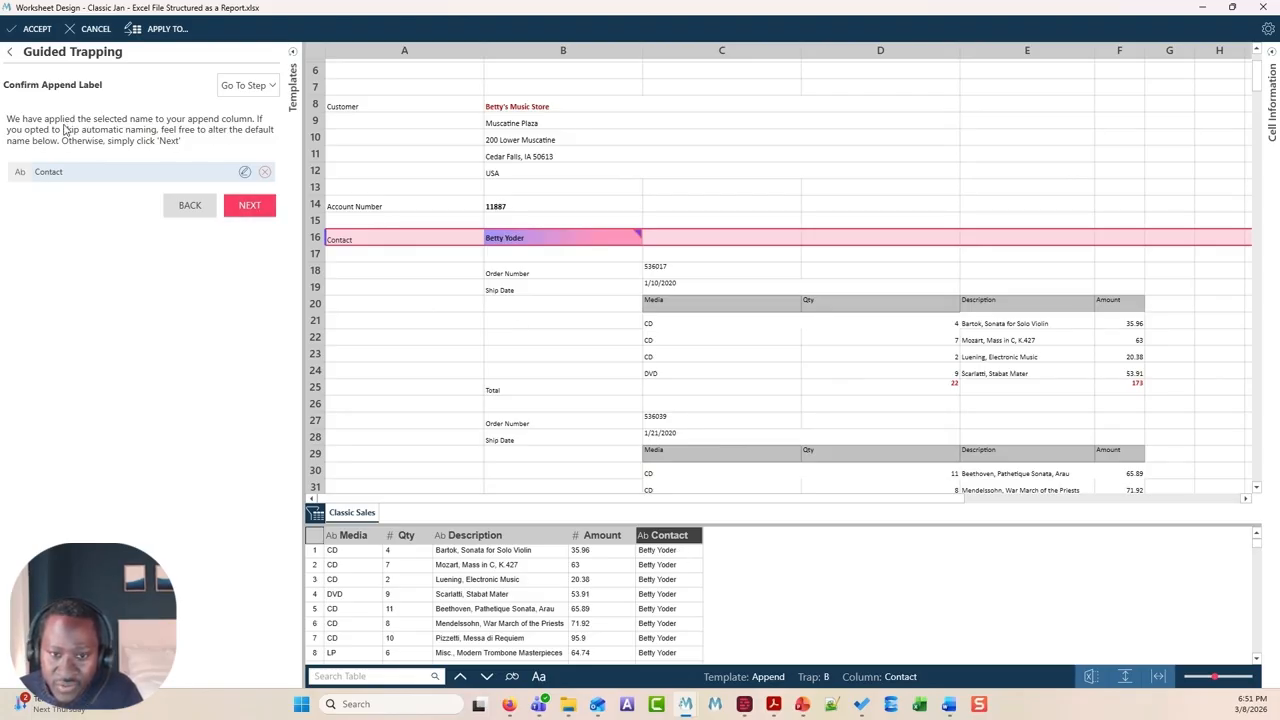
{"action": "left_click", "coordinate": [256, 214]}
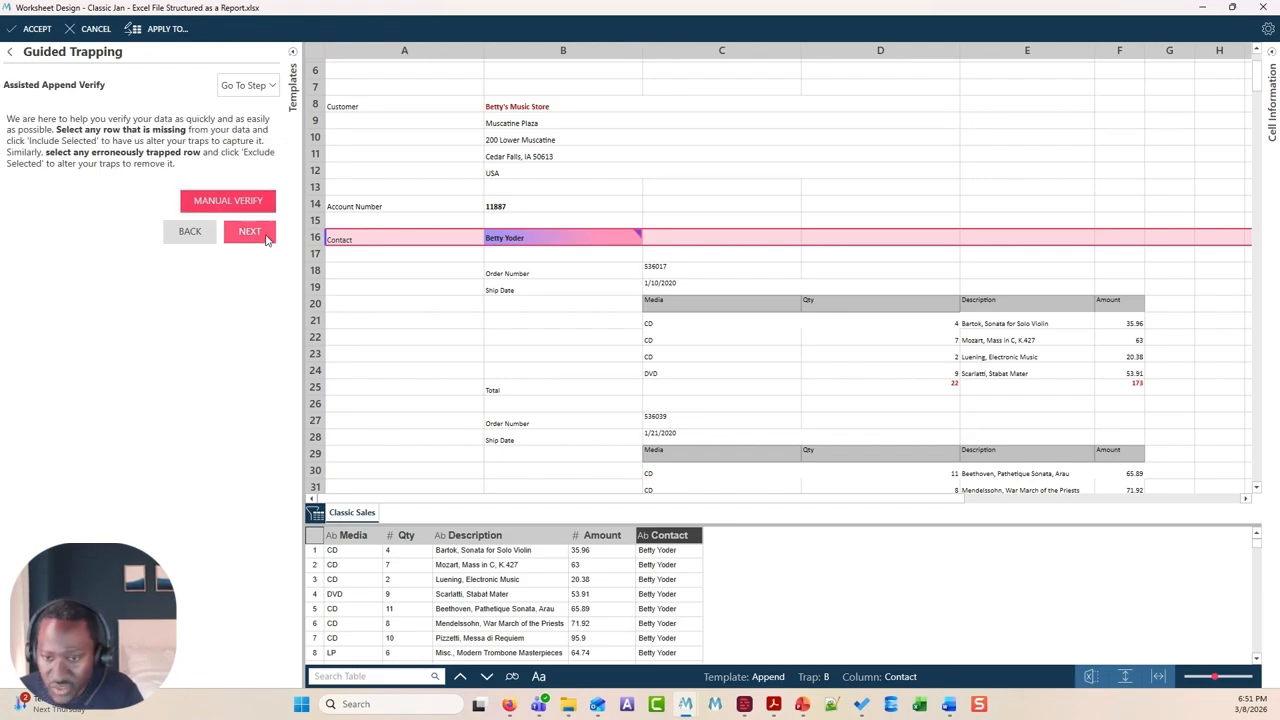
{"action": "left_click", "coordinate": [258, 240]}
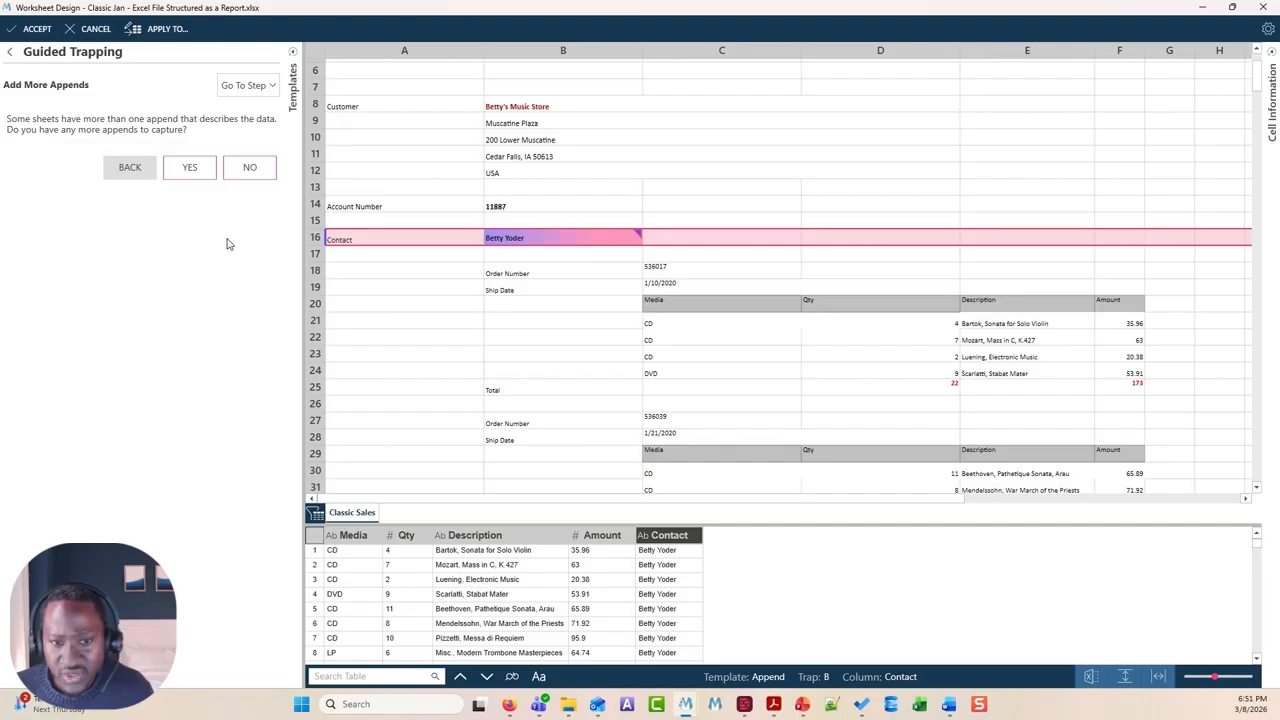
Add another append on the account number in cell B14, name its column Account Number from cell A14, and accept the trapped rows
{"action": "left_click", "coordinate": [189, 167]}
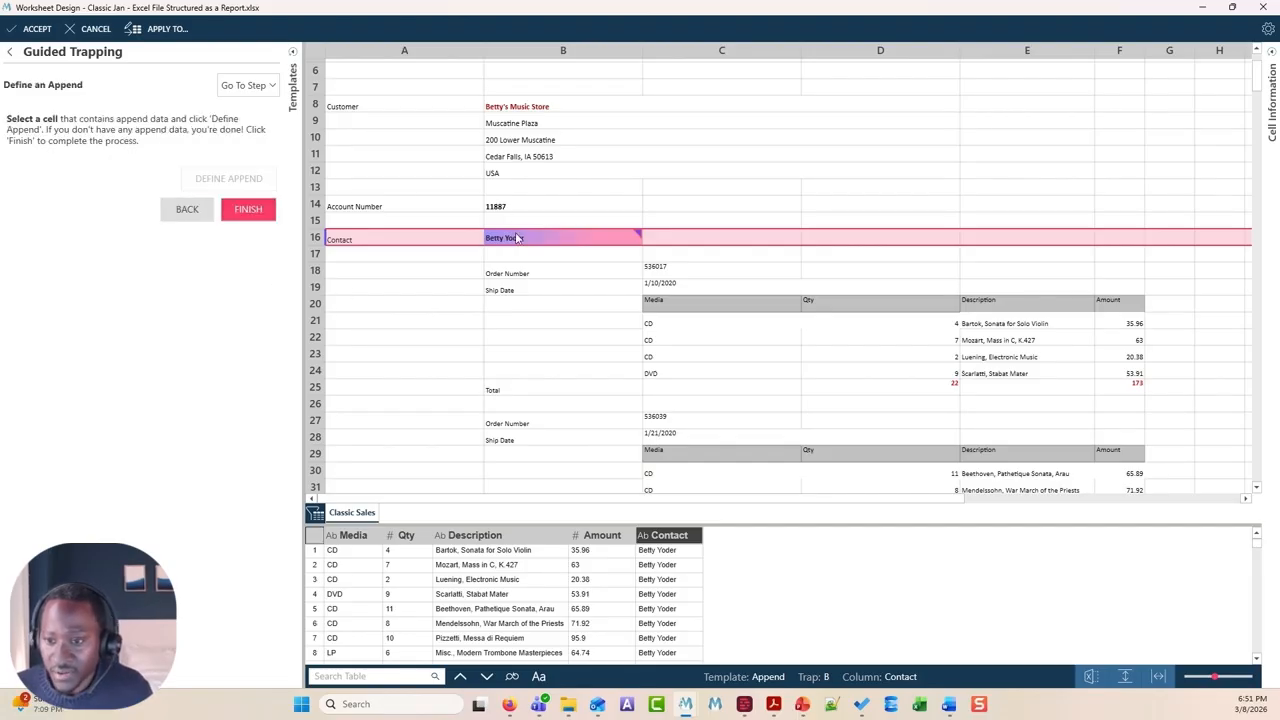
{"action": "scroll", "coordinate": [513, 256], "scroll_direction": "up", "scroll_amount": 2}
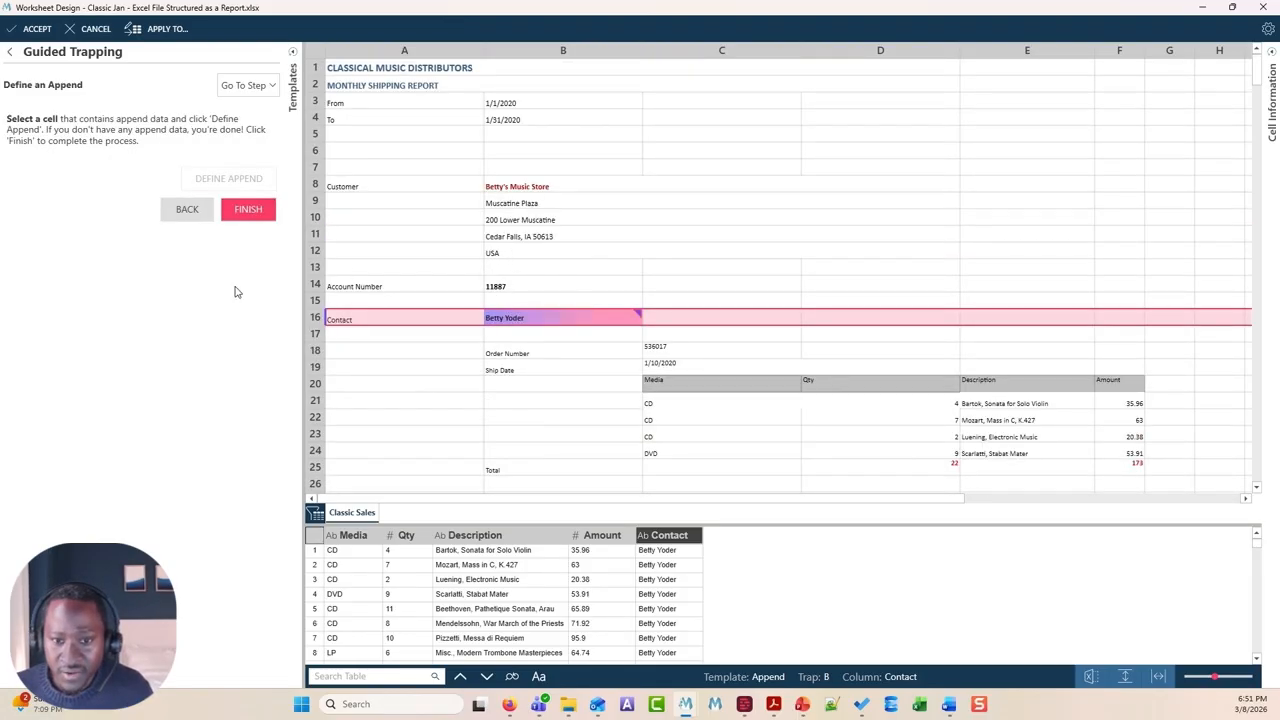
{"action": "left_click", "coordinate": [501, 290]}
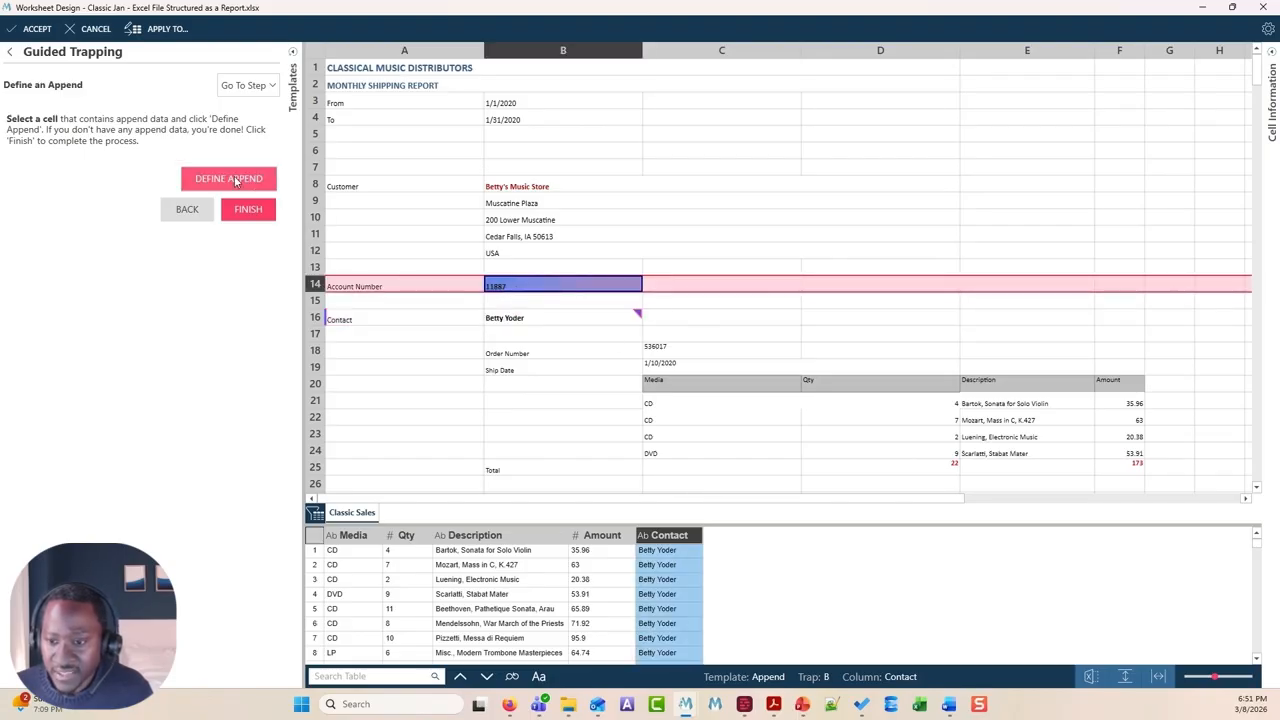
{"action": "left_click", "coordinate": [236, 180]}
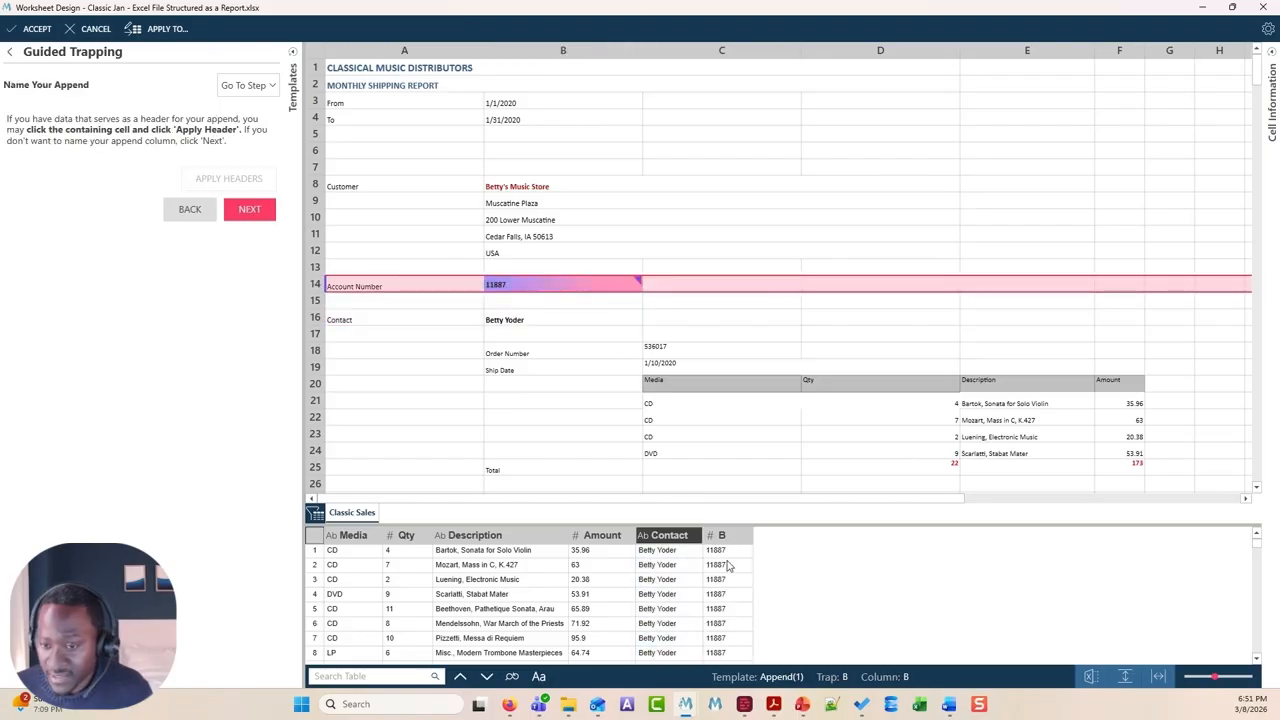
{"action": "left_click", "coordinate": [370, 288]}
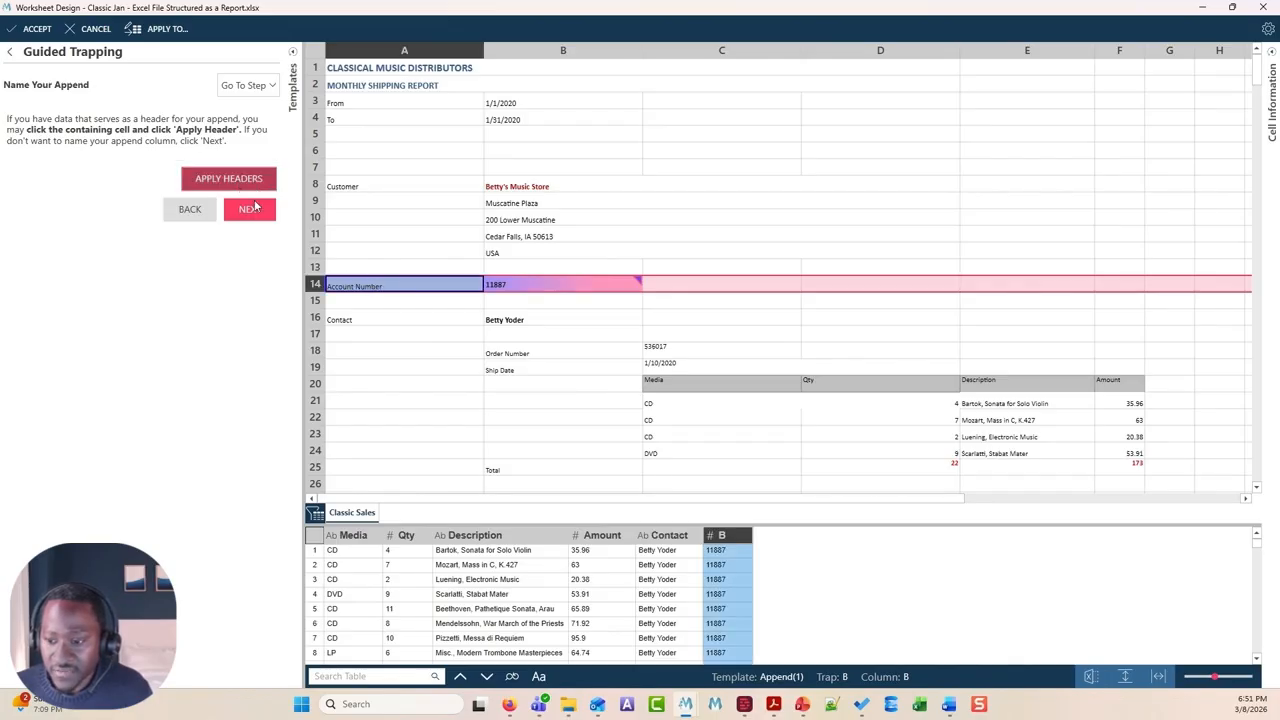
{"action": "left_click", "coordinate": [255, 206]}
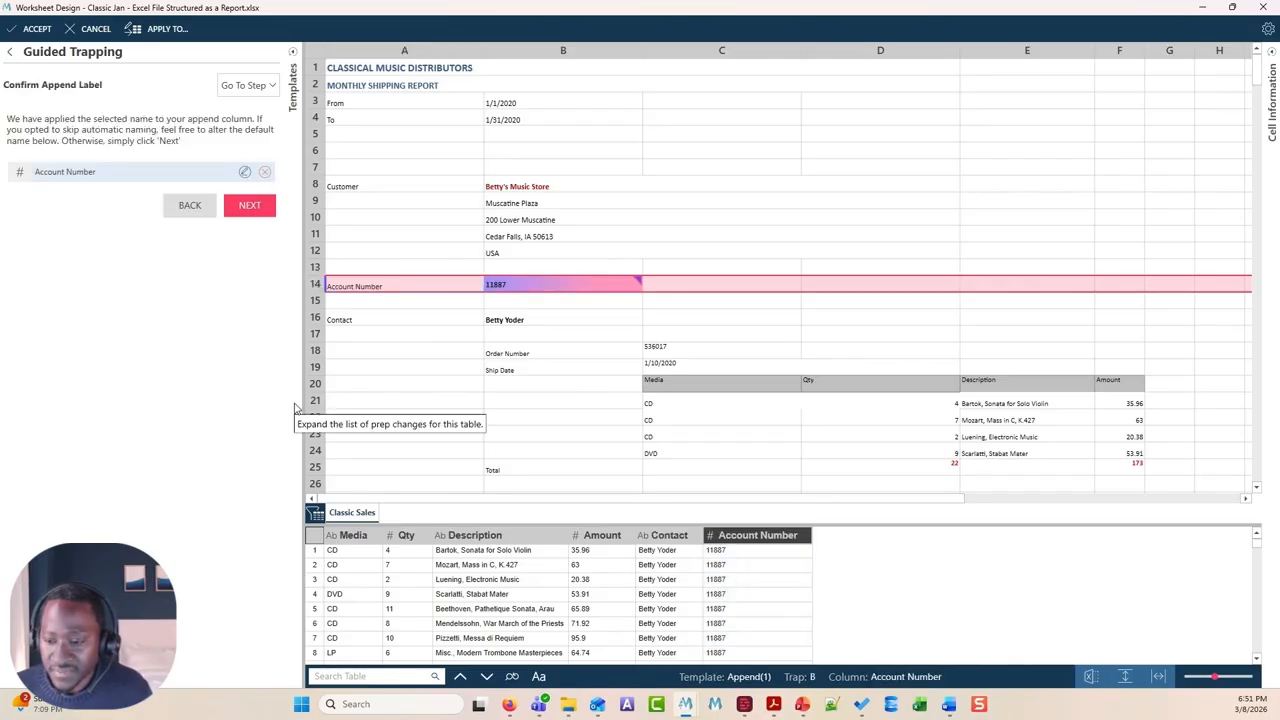
{"action": "left_click", "coordinate": [249, 205]}
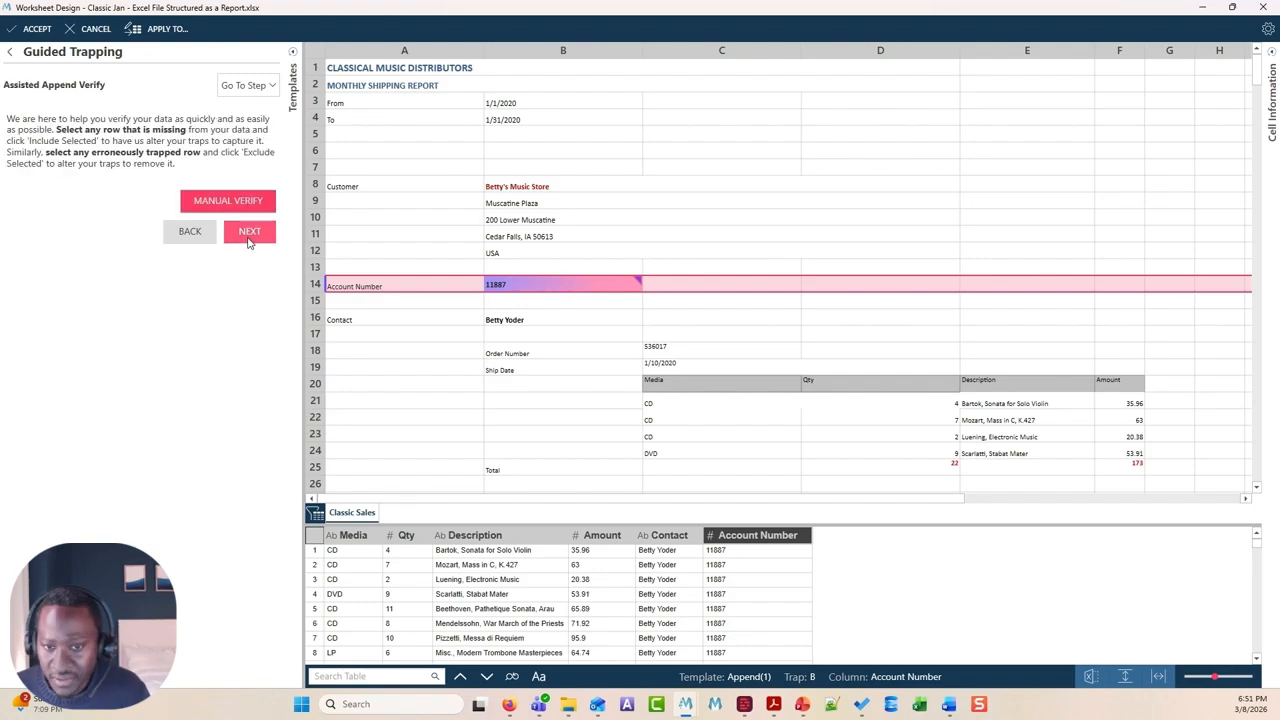
{"action": "left_click", "coordinate": [249, 233]}
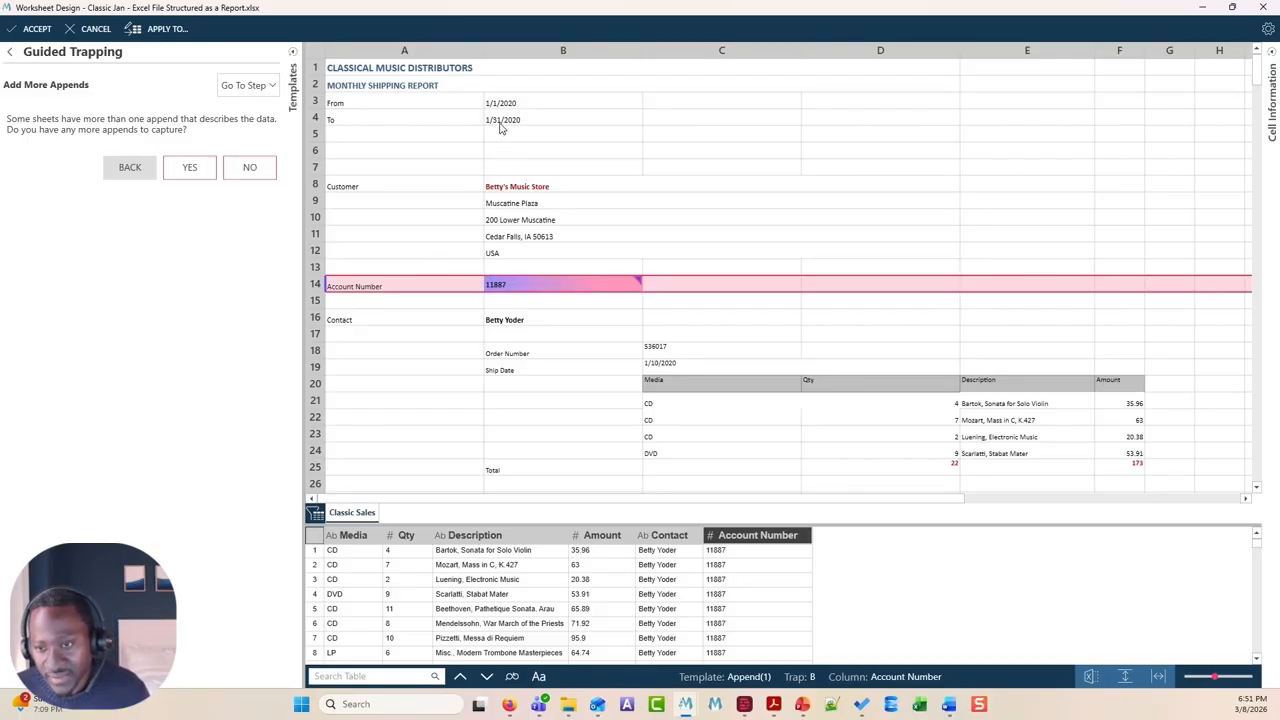
Add an append on the end date in cell B4, apply cell A4 as its header, and rename the column To Date
{"action": "left_click", "coordinate": [190, 167]}
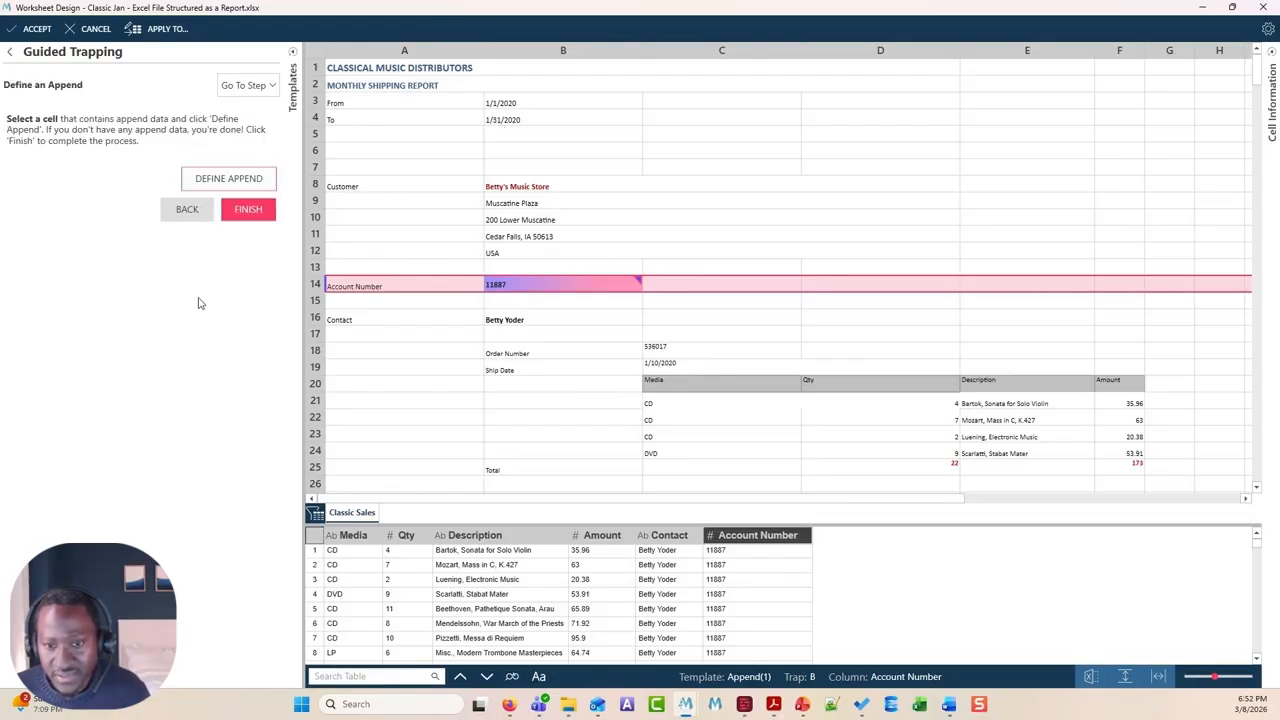
{"action": "left_click", "coordinate": [503, 120]}
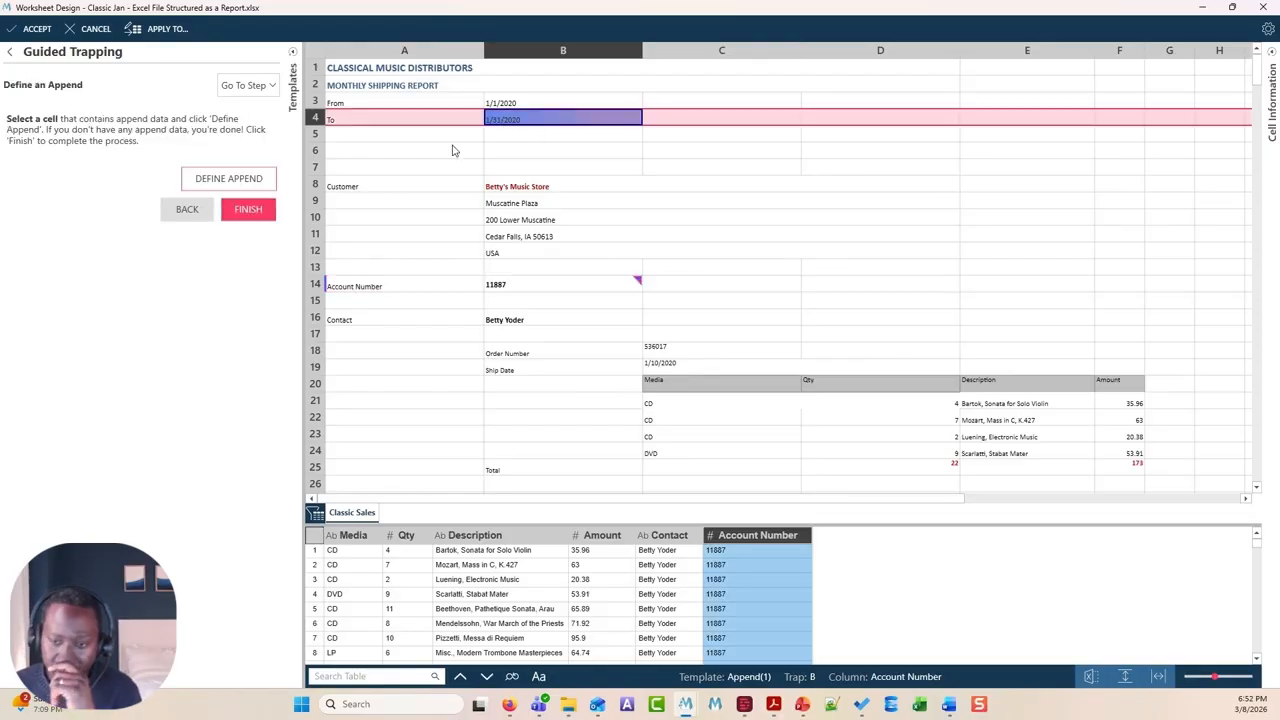
{"action": "left_click", "coordinate": [229, 182]}
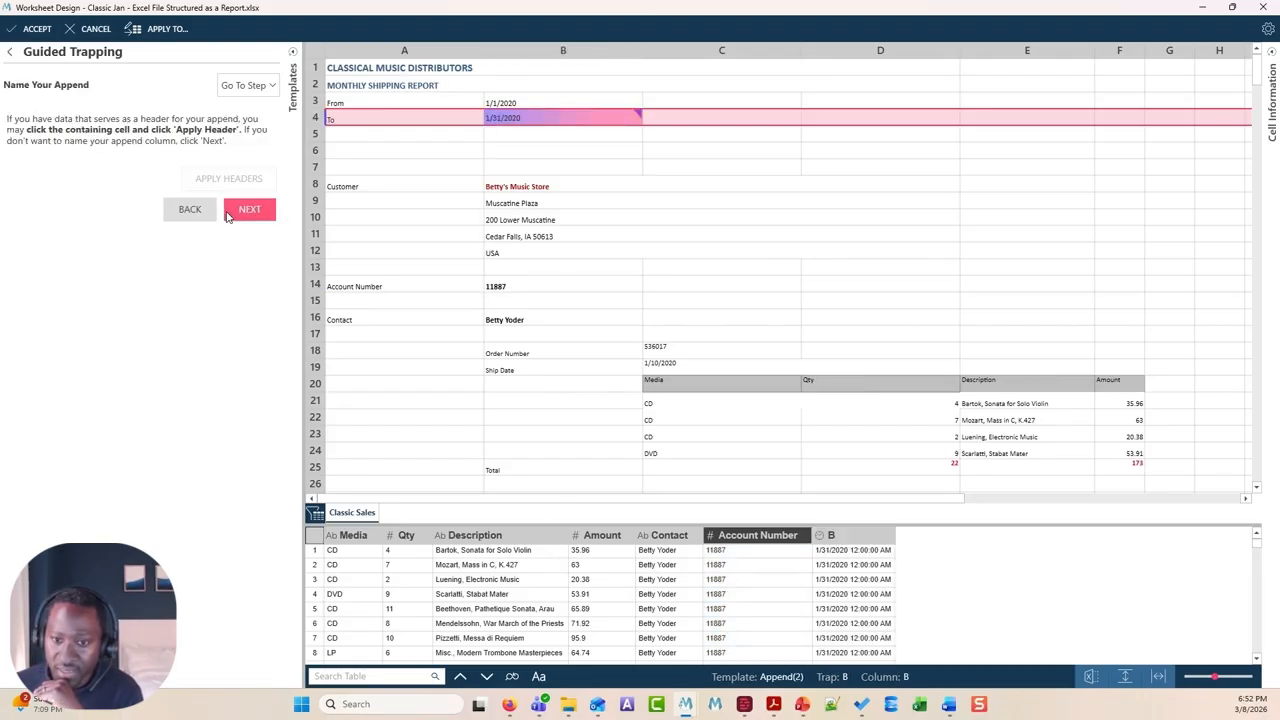
{"action": "left_click", "coordinate": [354, 122]}
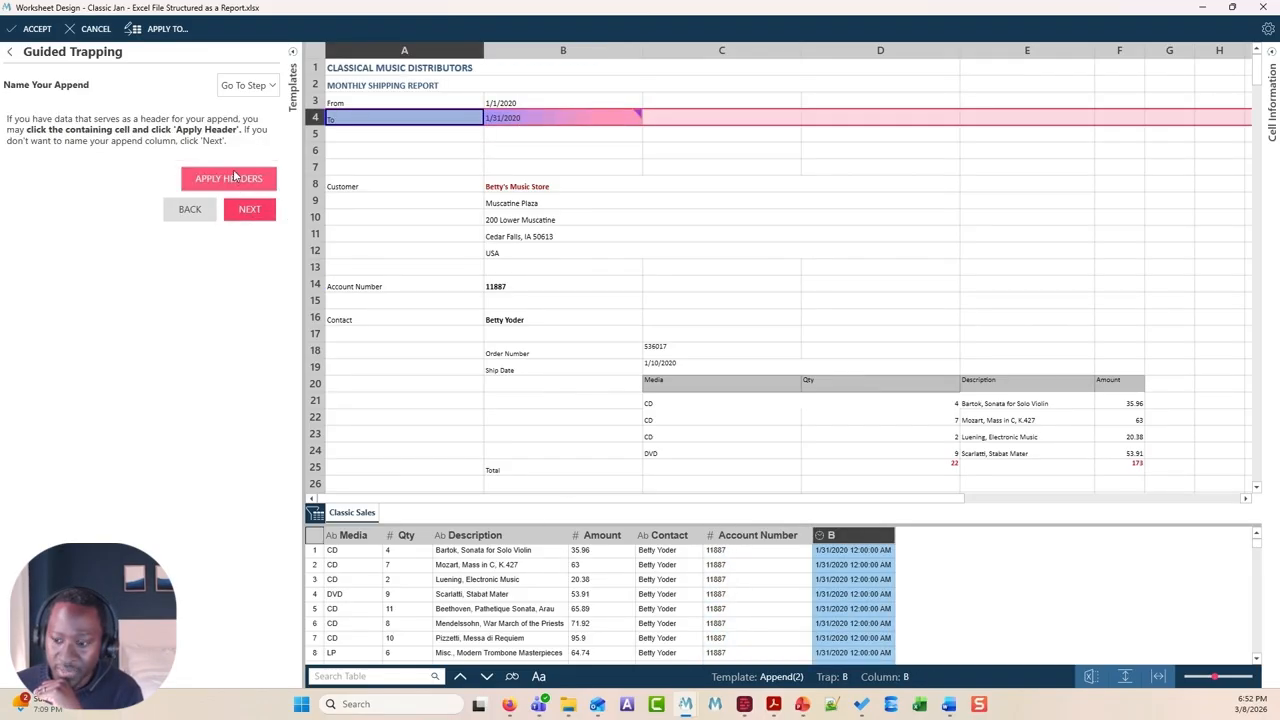
{"action": "left_click", "coordinate": [238, 178]}
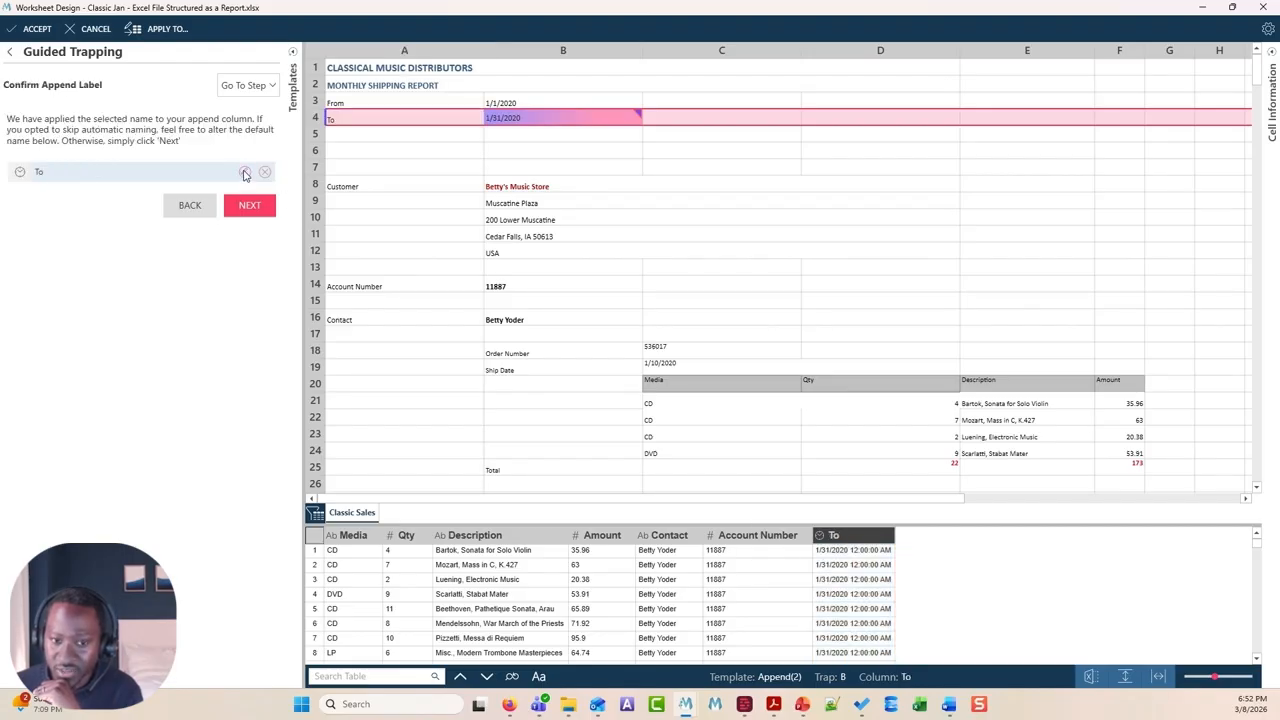
{"action": "left_click", "coordinate": [245, 173]}
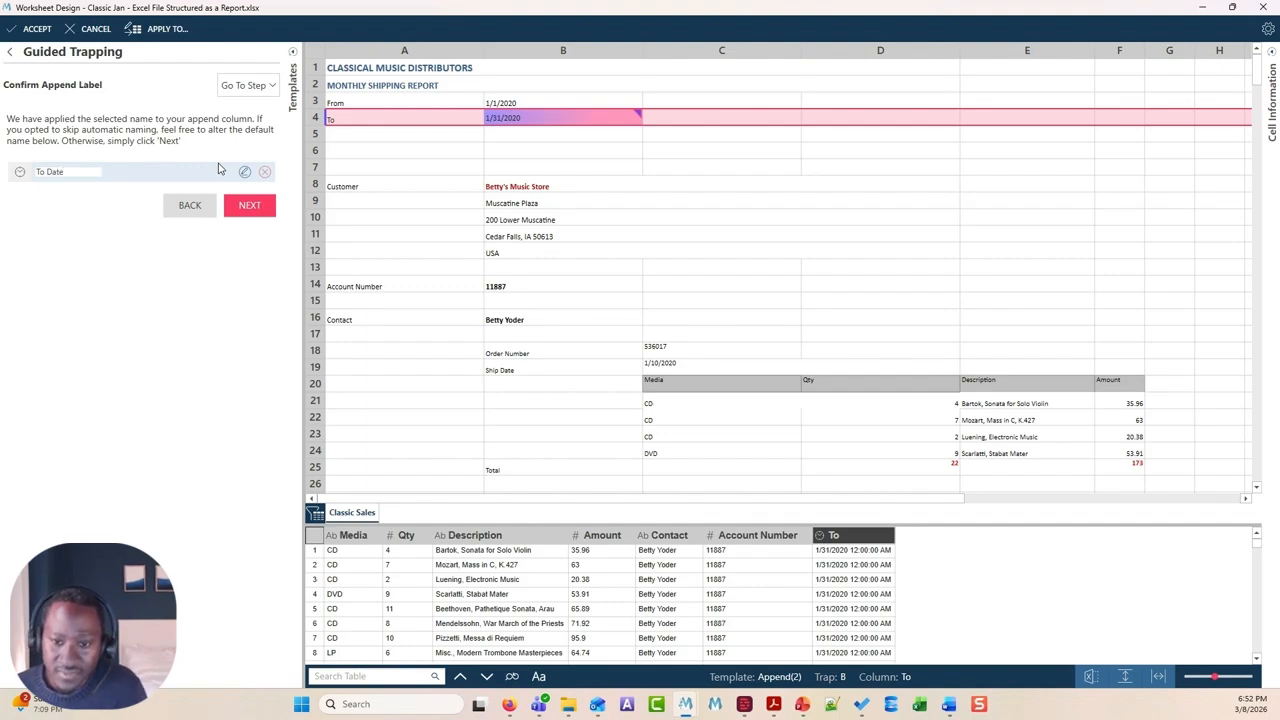
{"action": "type", "text": "Date"}
{"action": "key", "text": "Return"}
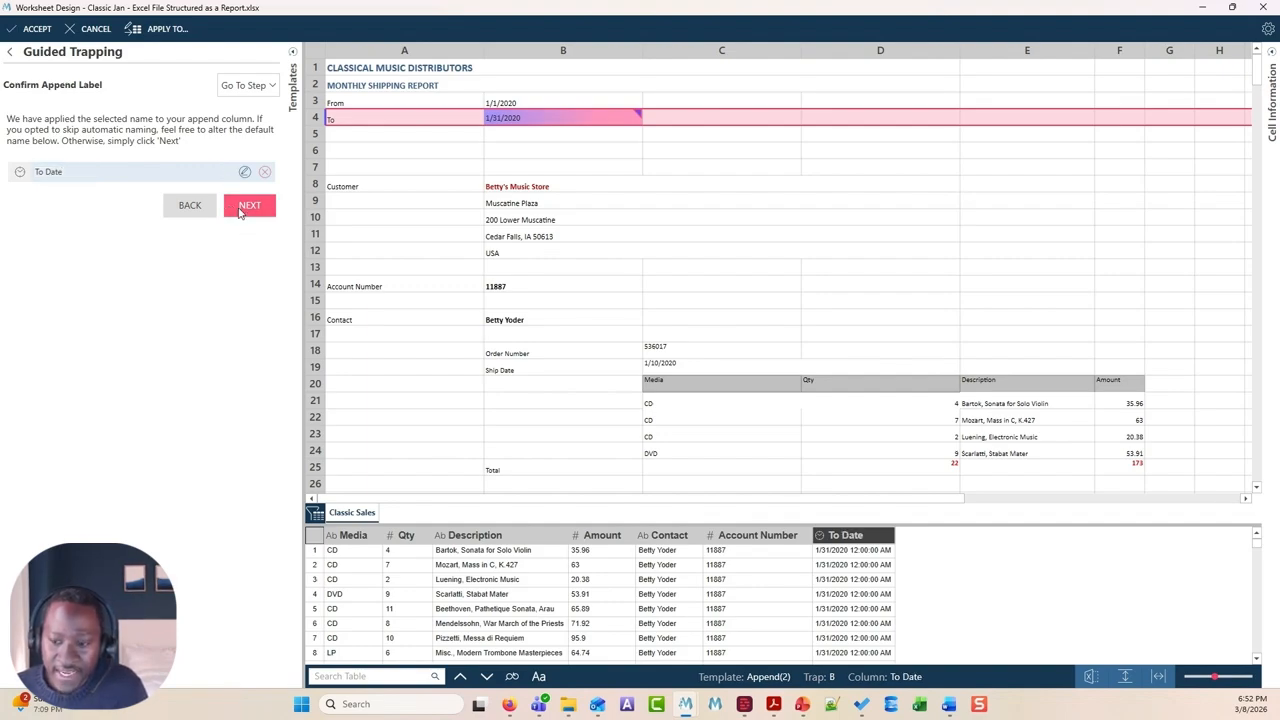
Accept the To Date append's trapped rows, decline further appends, and finish Guided Trapping
{"action": "left_click", "coordinate": [248, 206]}
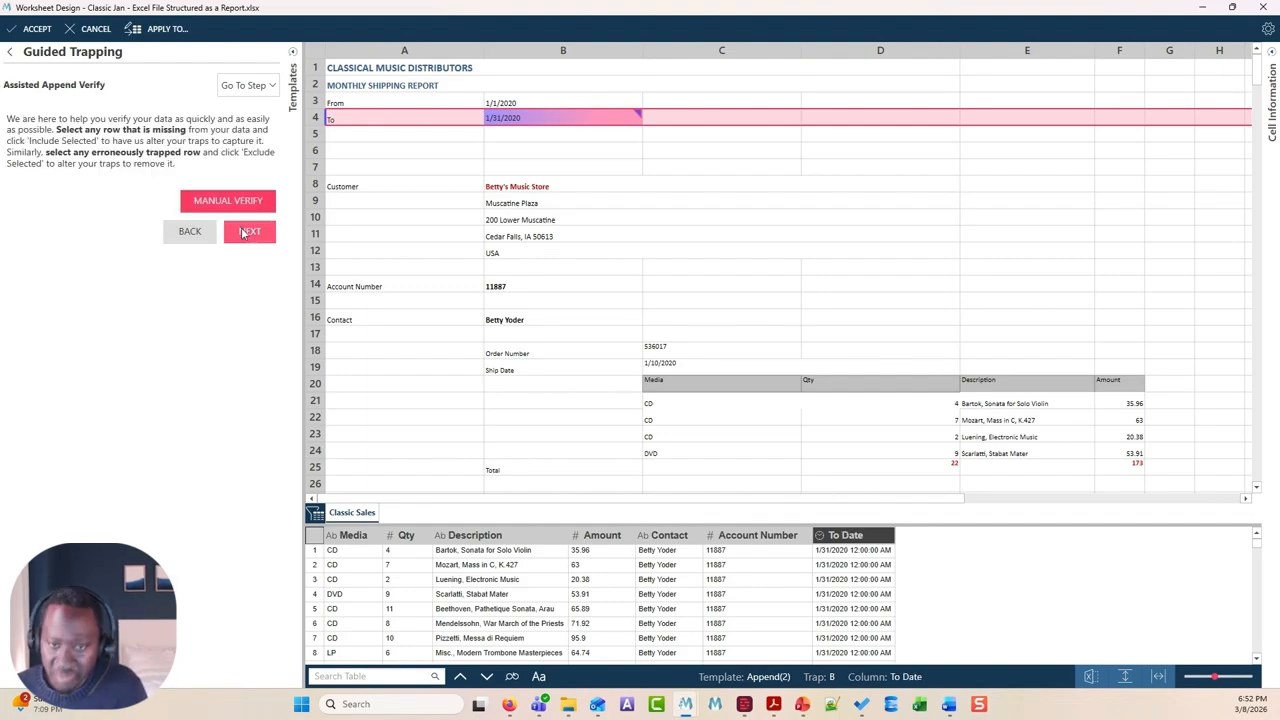
{"action": "left_click", "coordinate": [262, 236]}
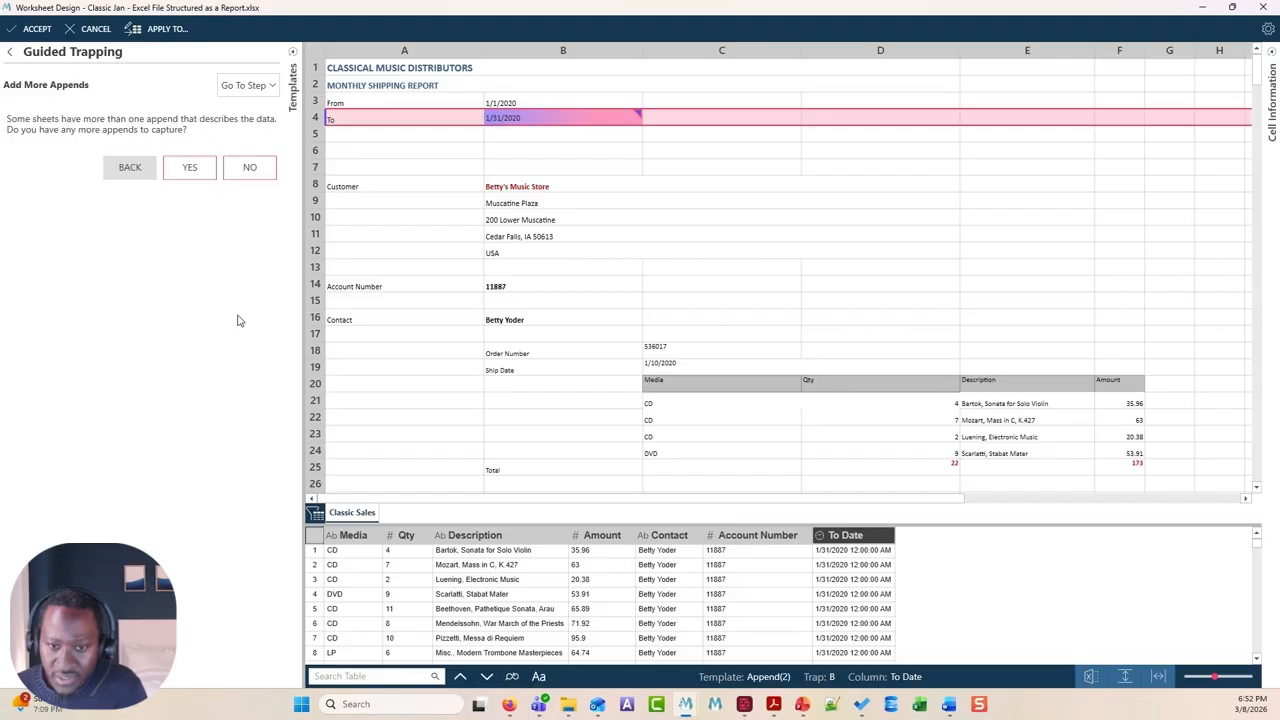
{"action": "left_click", "coordinate": [258, 168]}
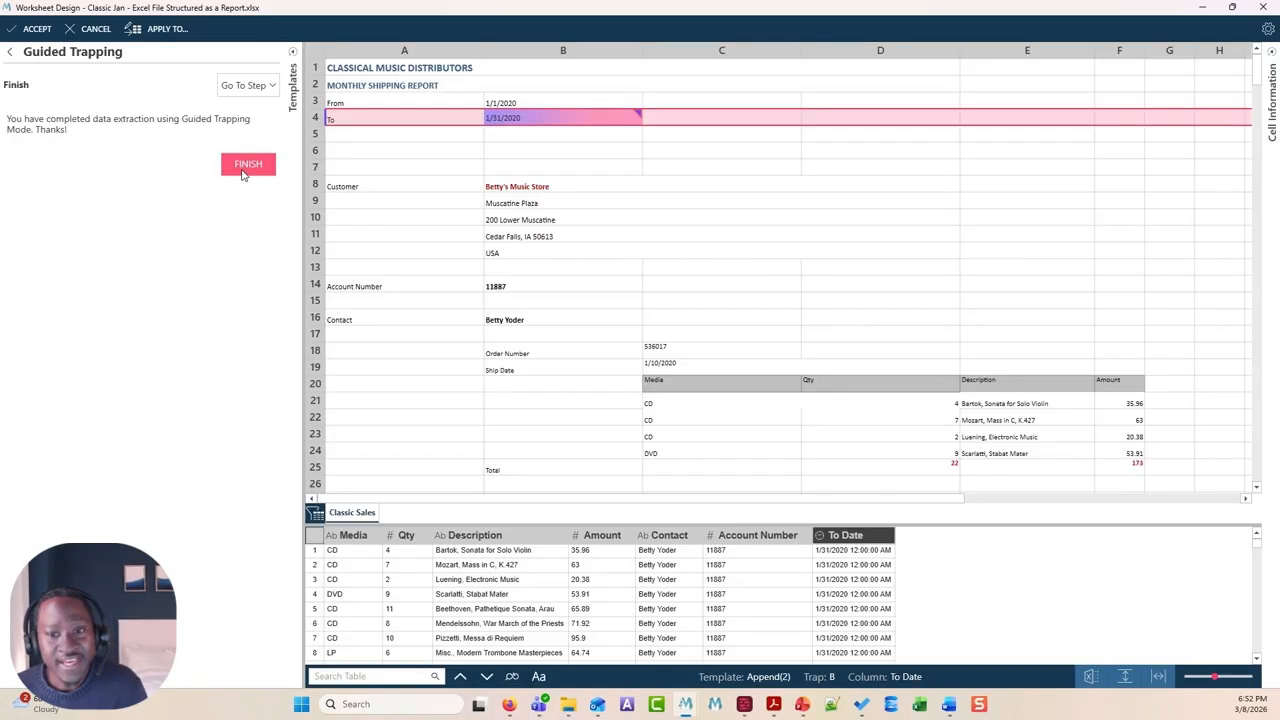
{"action": "left_click", "coordinate": [245, 167]}
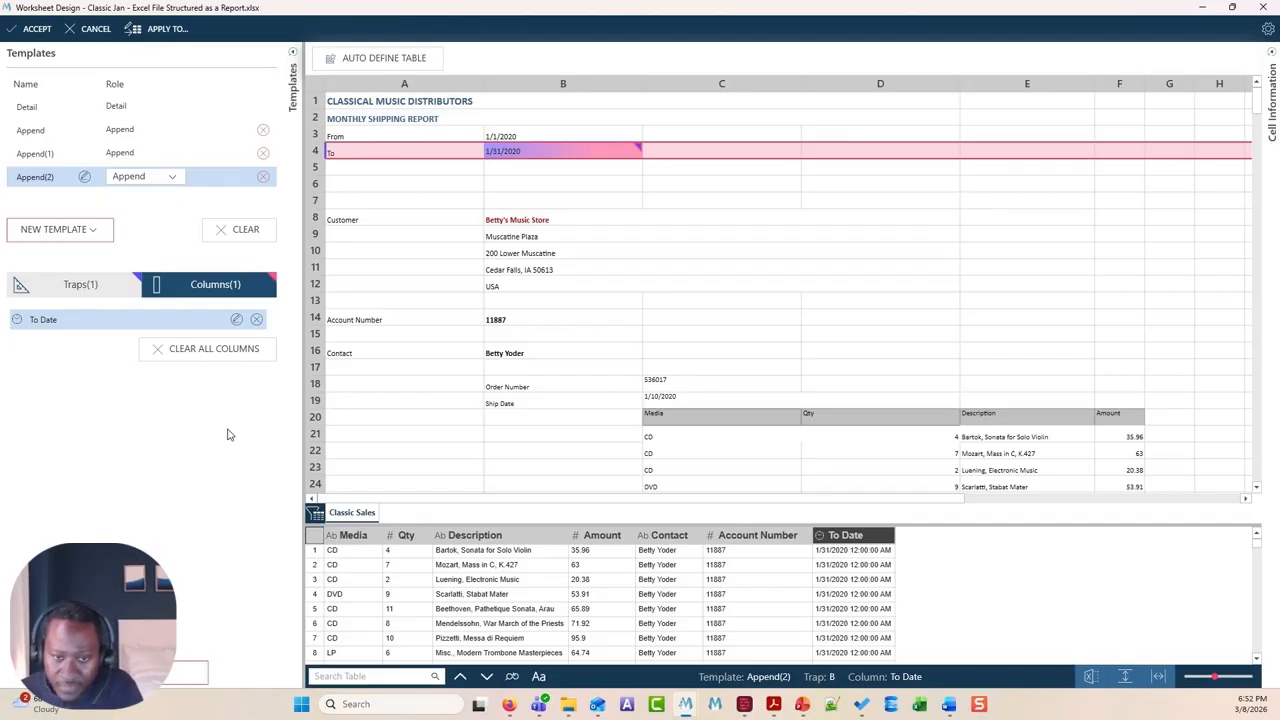
Examine the Detail template's traps on the sheet and review the value rules of the column D and column F traps
{"action": "left_click", "coordinate": [28, 107]}
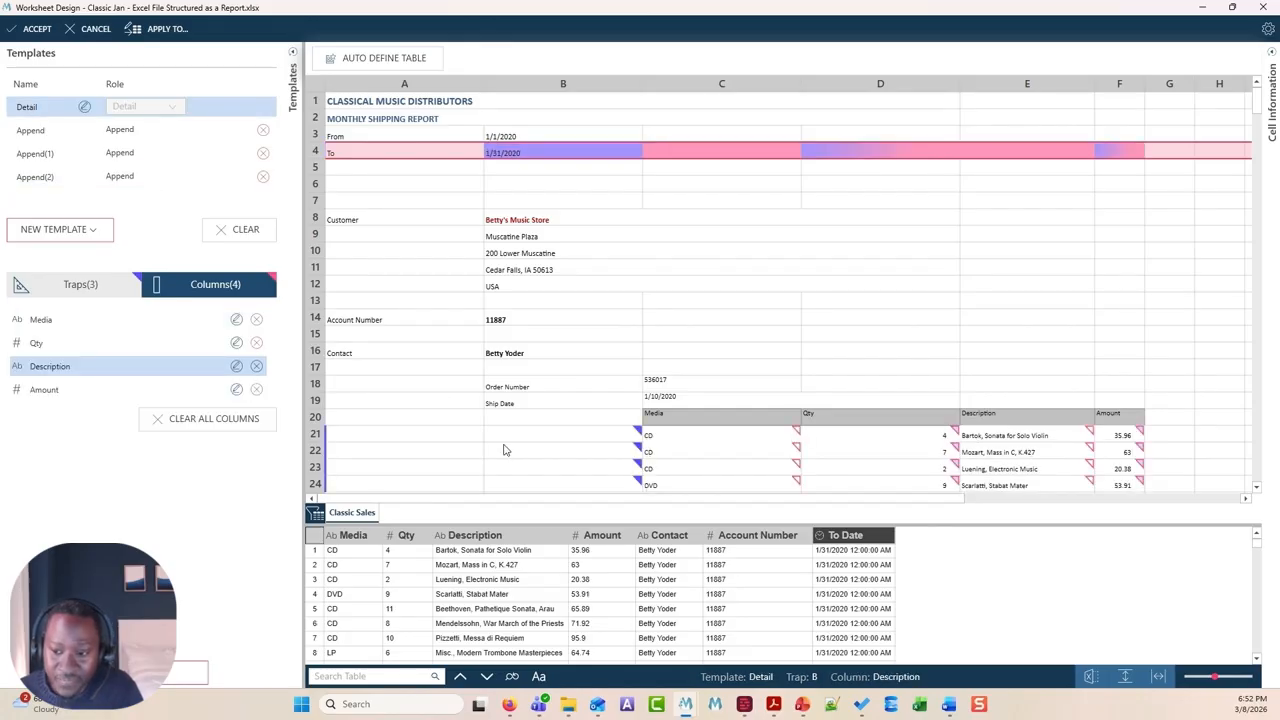
{"action": "scroll", "coordinate": [597, 474], "scroll_direction": "down", "scroll_amount": 3}
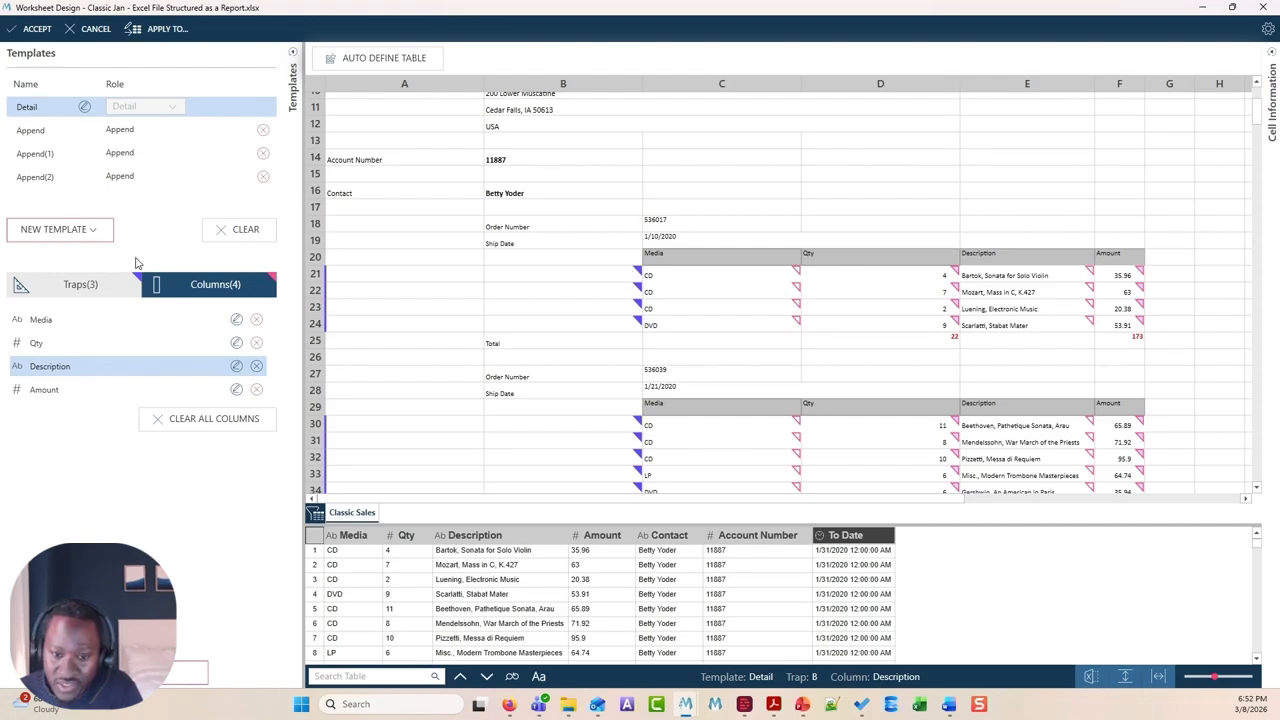
{"action": "left_click", "coordinate": [97, 286]}
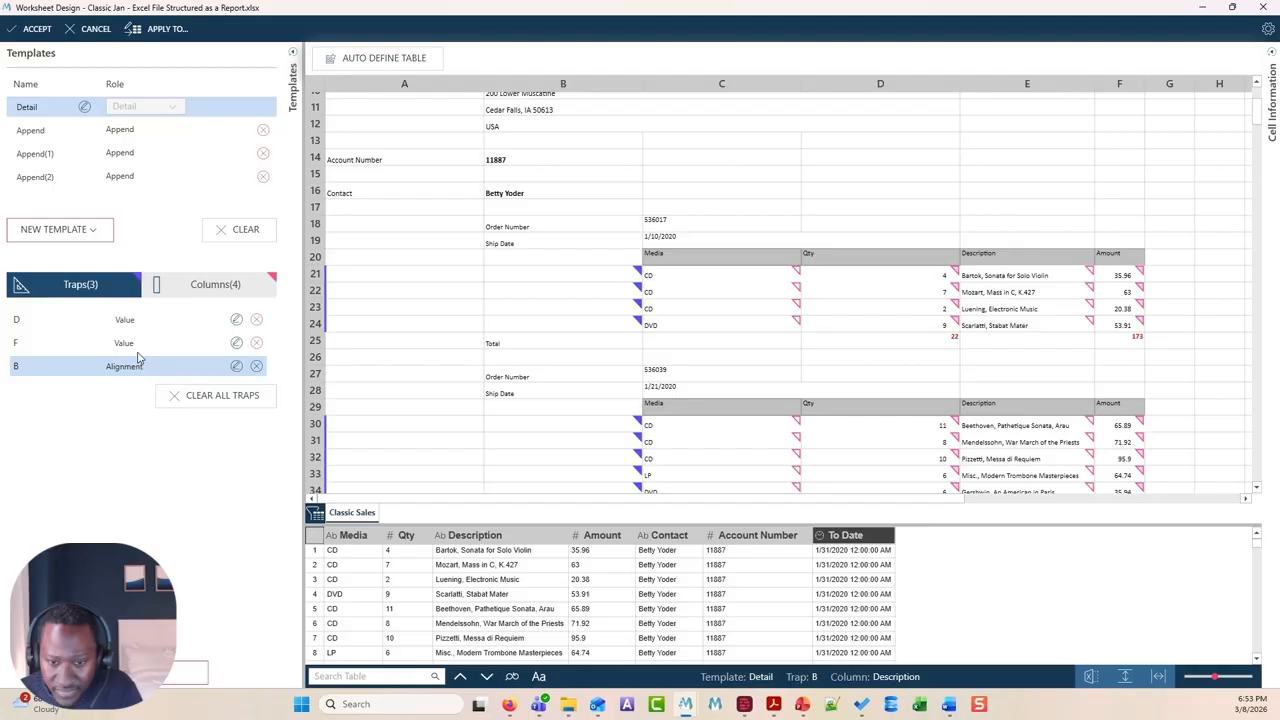
{"action": "left_click", "coordinate": [135, 322]}
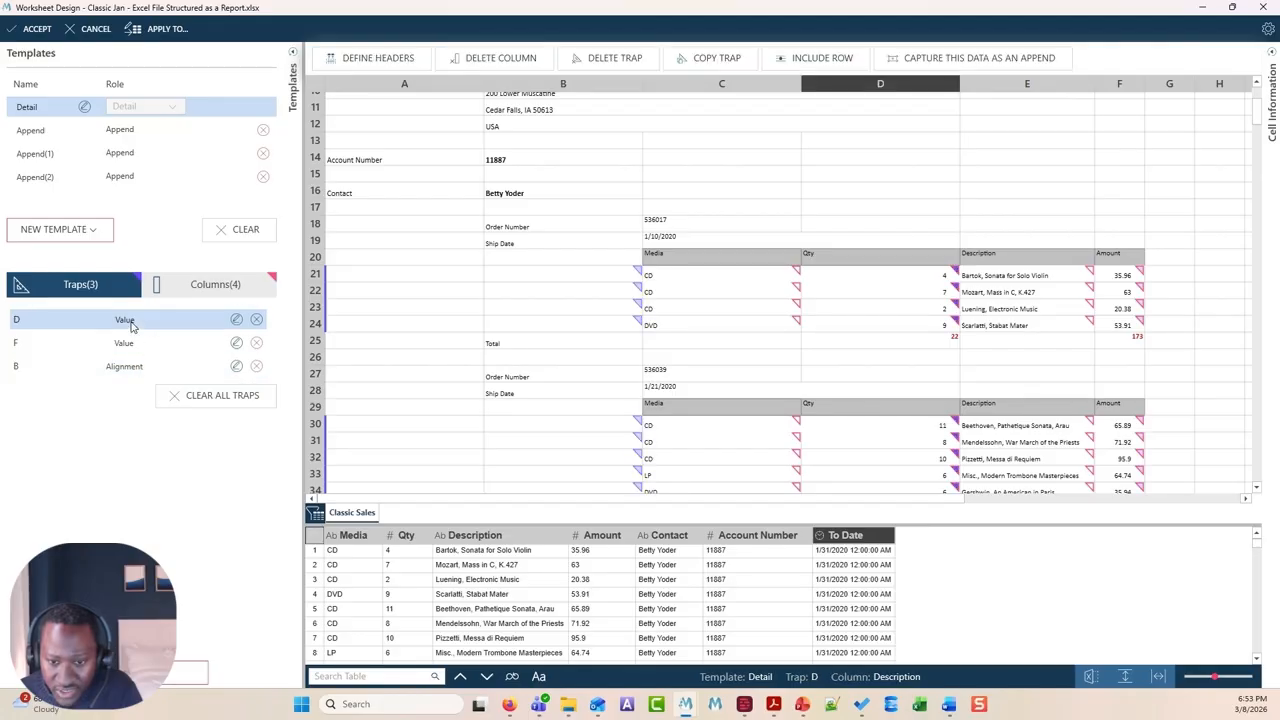
{"action": "left_click", "coordinate": [236, 320]}
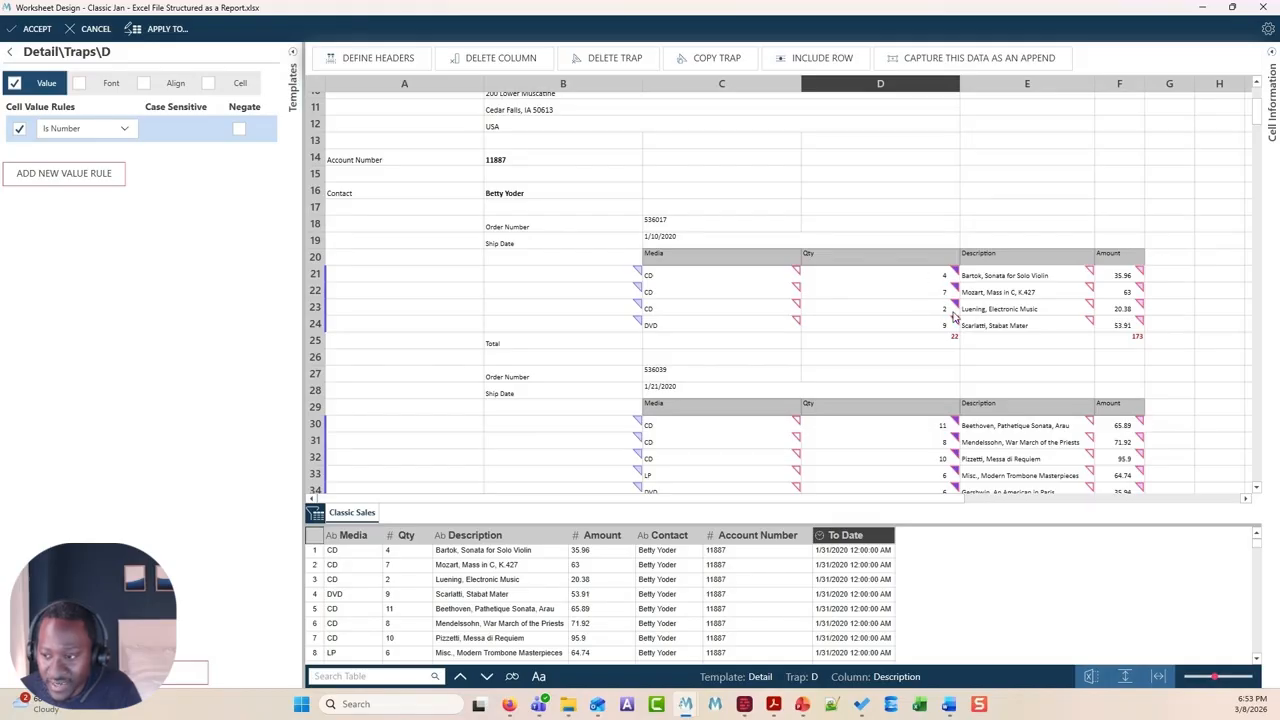
{"action": "left_click", "coordinate": [9, 51]}
{"action": "left_click", "coordinate": [125, 345]}
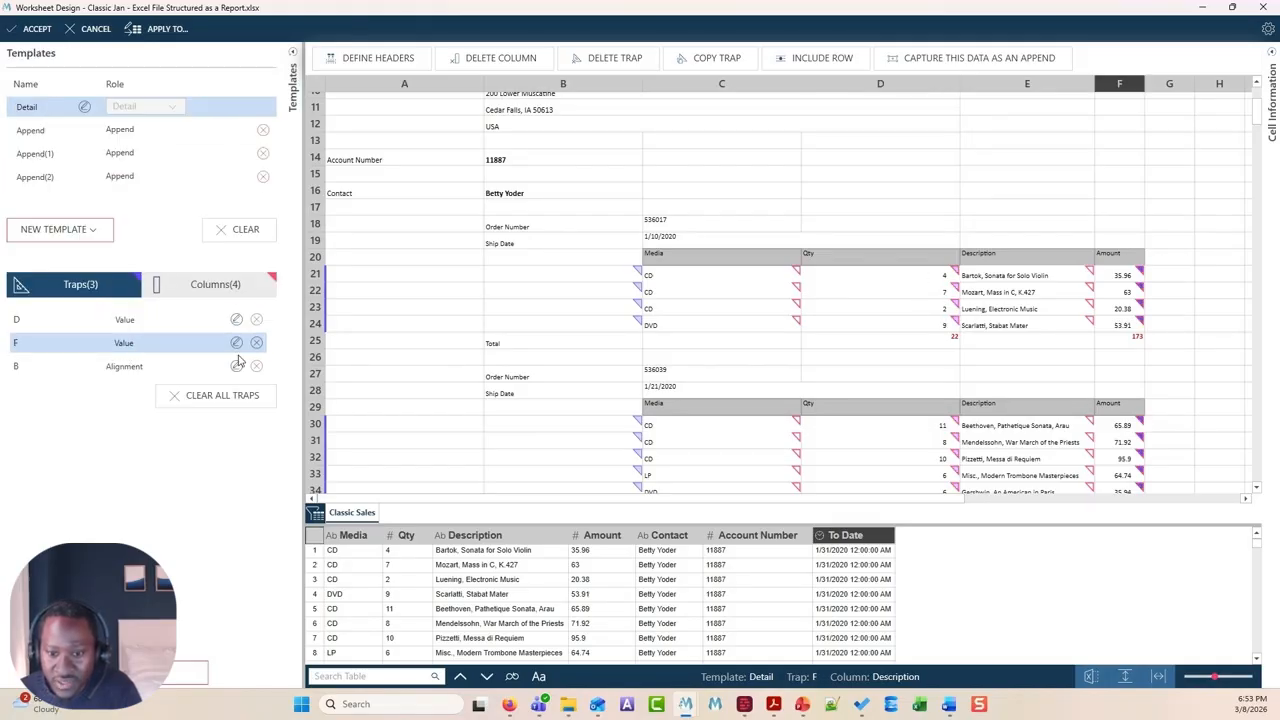
{"action": "left_click", "coordinate": [236, 343]}
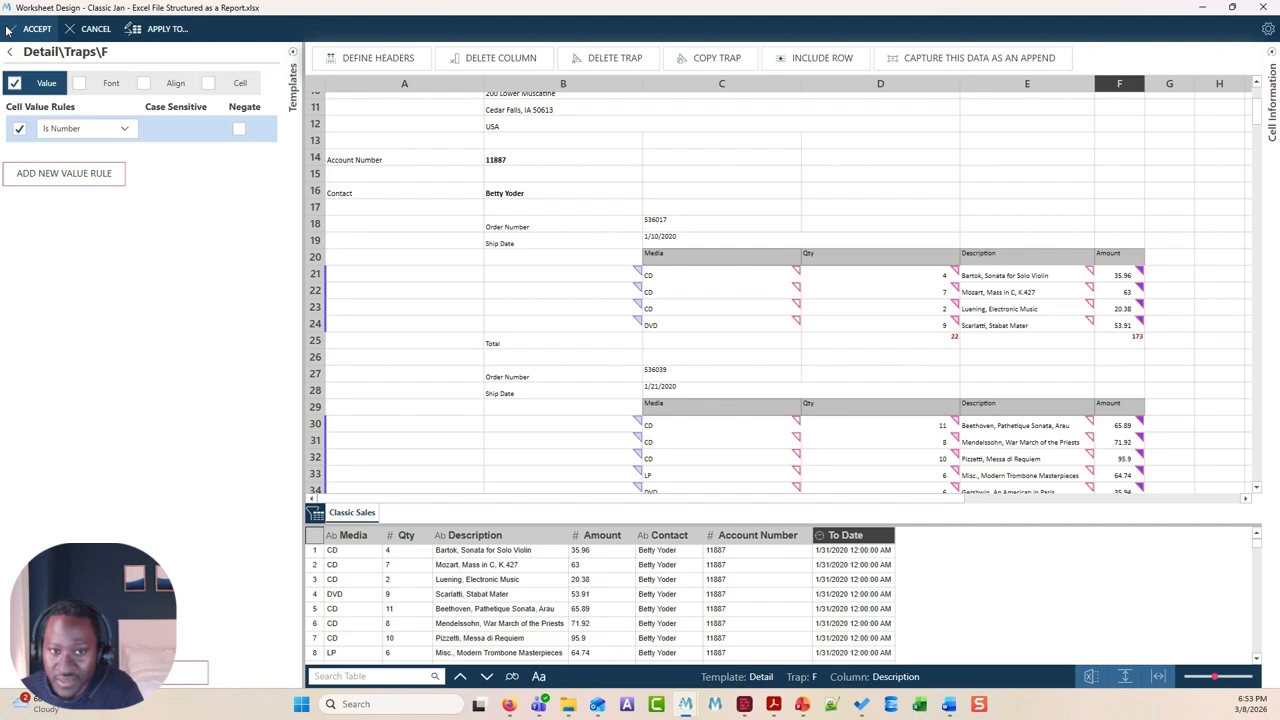
{"action": "left_click", "coordinate": [8, 60]}
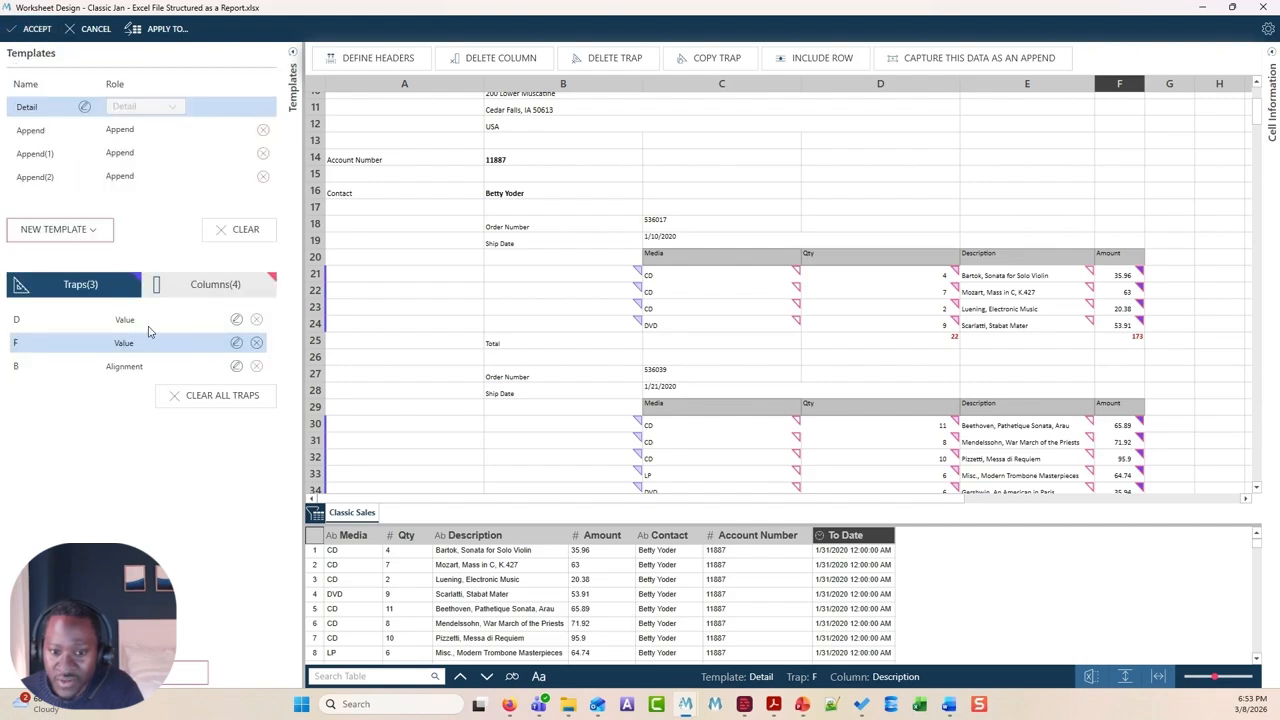
Review the rules of the column B alignment trap and return to the template overview
{"action": "left_click", "coordinate": [140, 369]}
{"action": "left_click", "coordinate": [236, 367]}
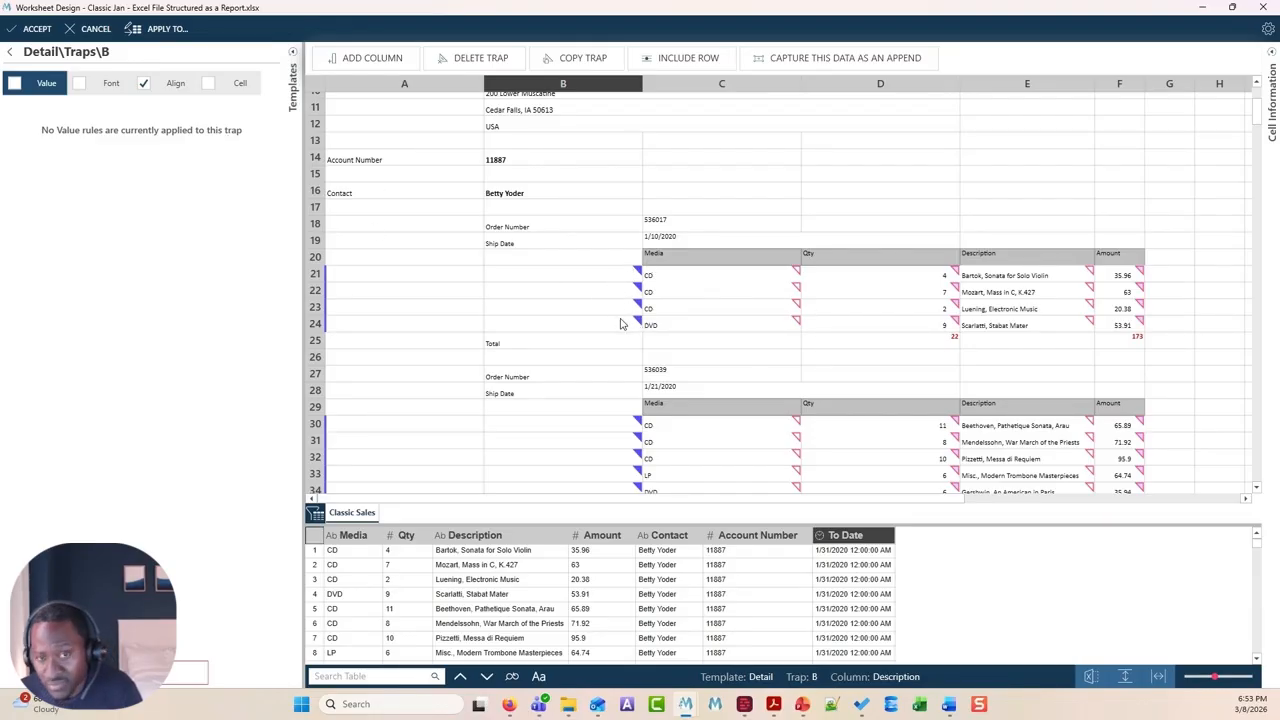
{"action": "left_click", "coordinate": [8, 52]}
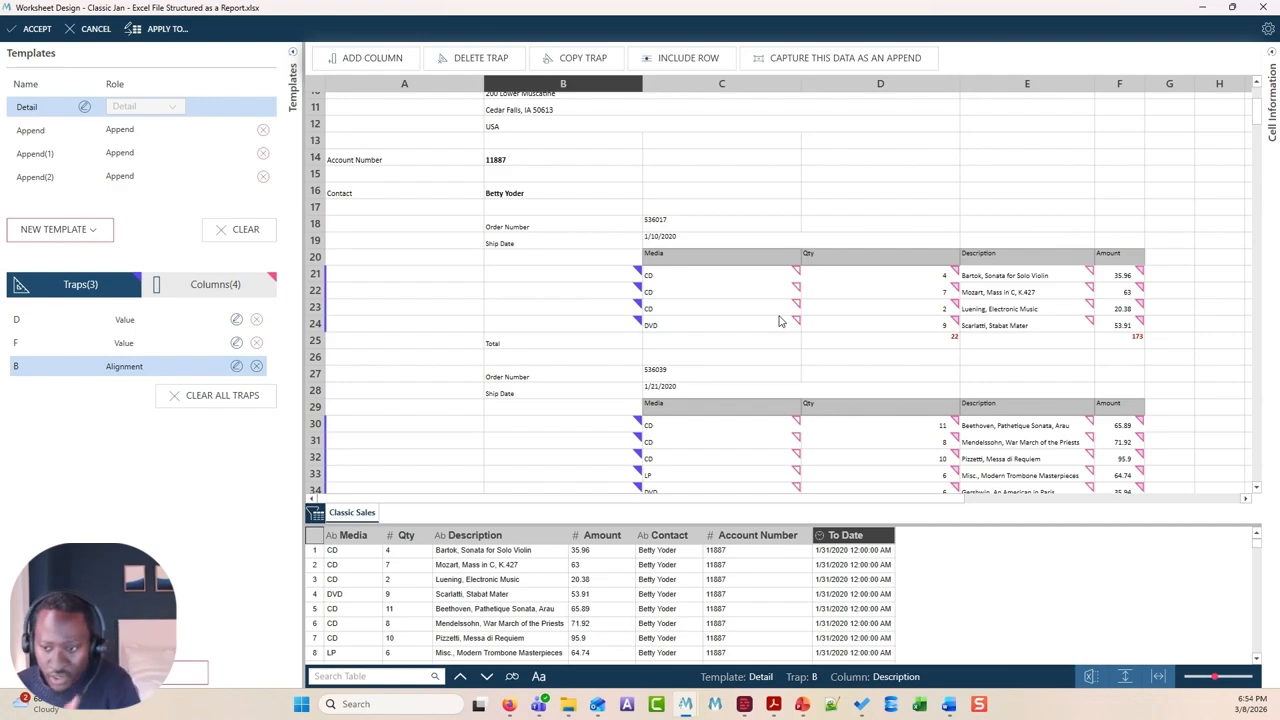
Accept the worksheet design for the Classic Sales sheet and inspect the unwanted total rows 10–11 and 17–18 in the loaded table
{"action": "left_click", "coordinate": [28, 35]}
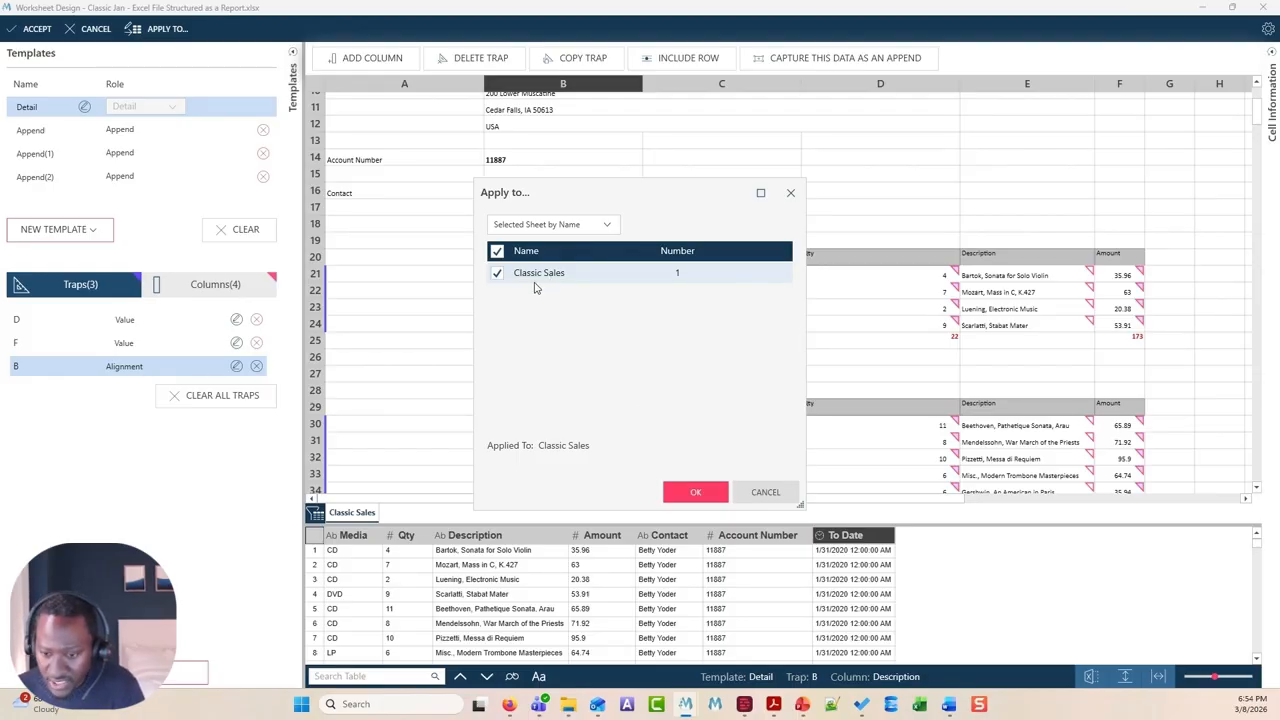
{"action": "left_click", "coordinate": [695, 491]}
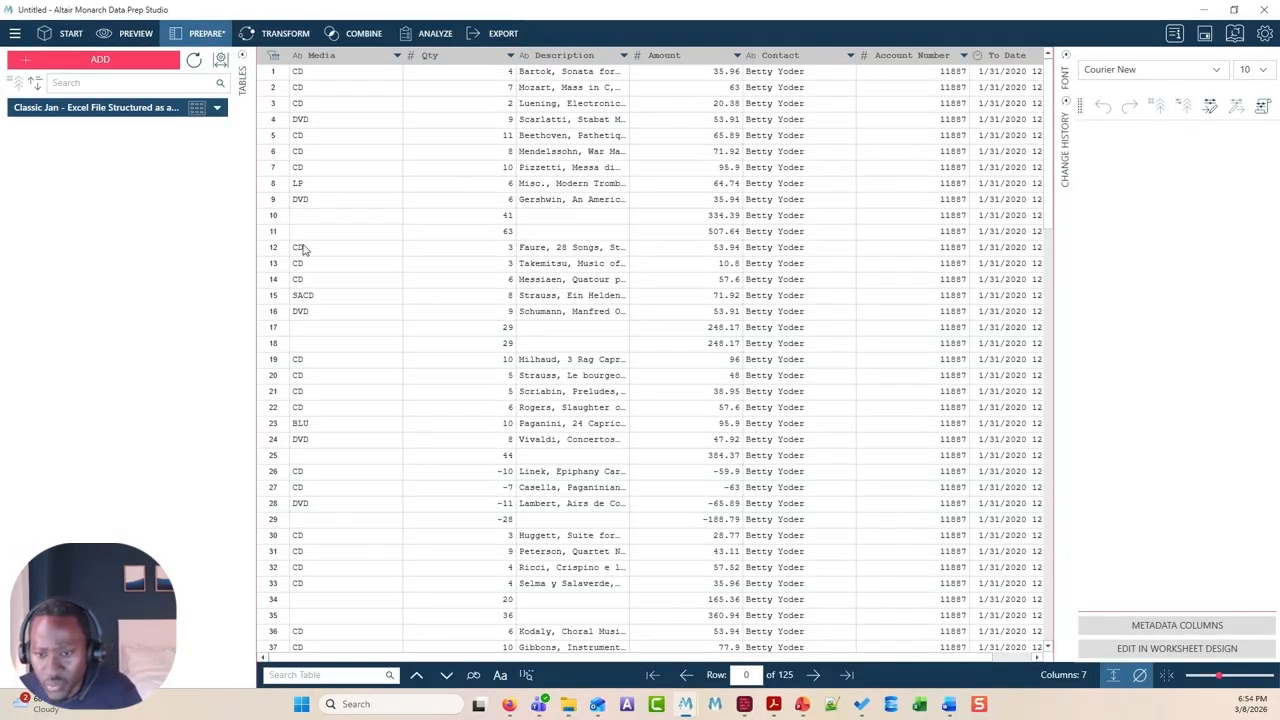
{"action": "left_click_drag", "start_coordinate": [285, 216], "coordinate": [287, 237]}
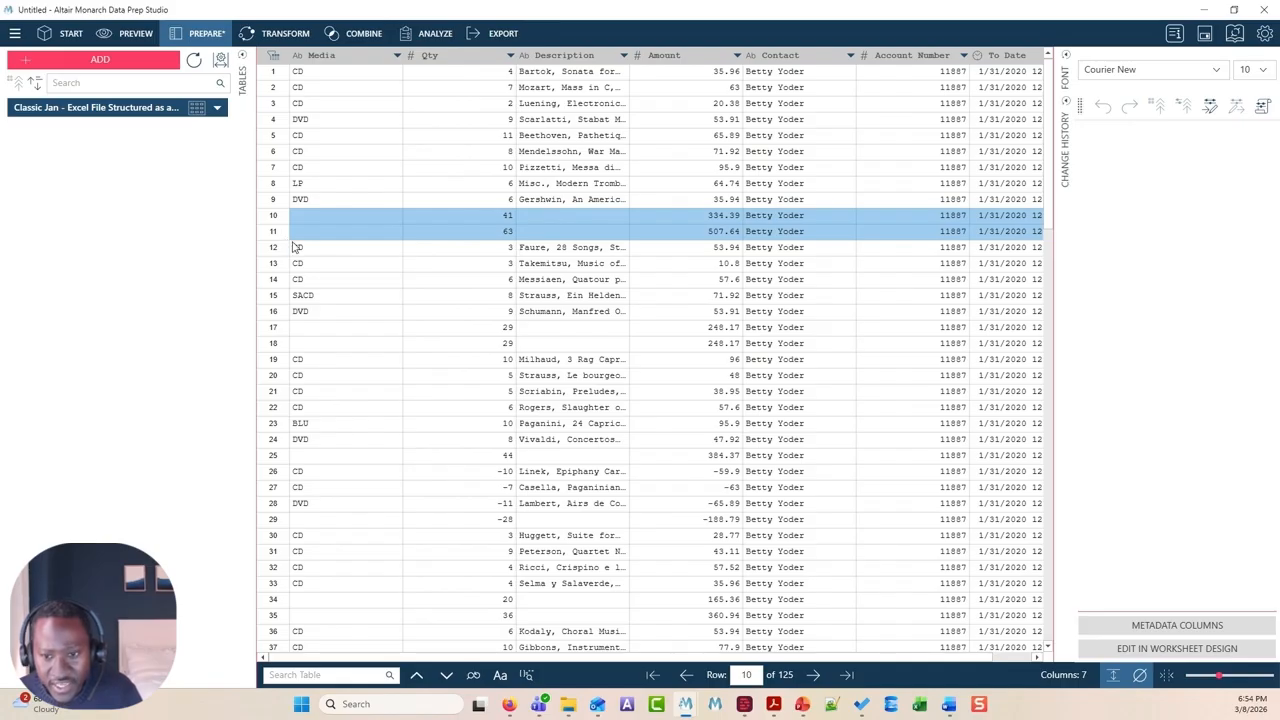
{"action": "left_click", "coordinate": [271, 332]}
{"action": "left_click_drag", "start_coordinate": [271, 338], "coordinate": [272, 350]}
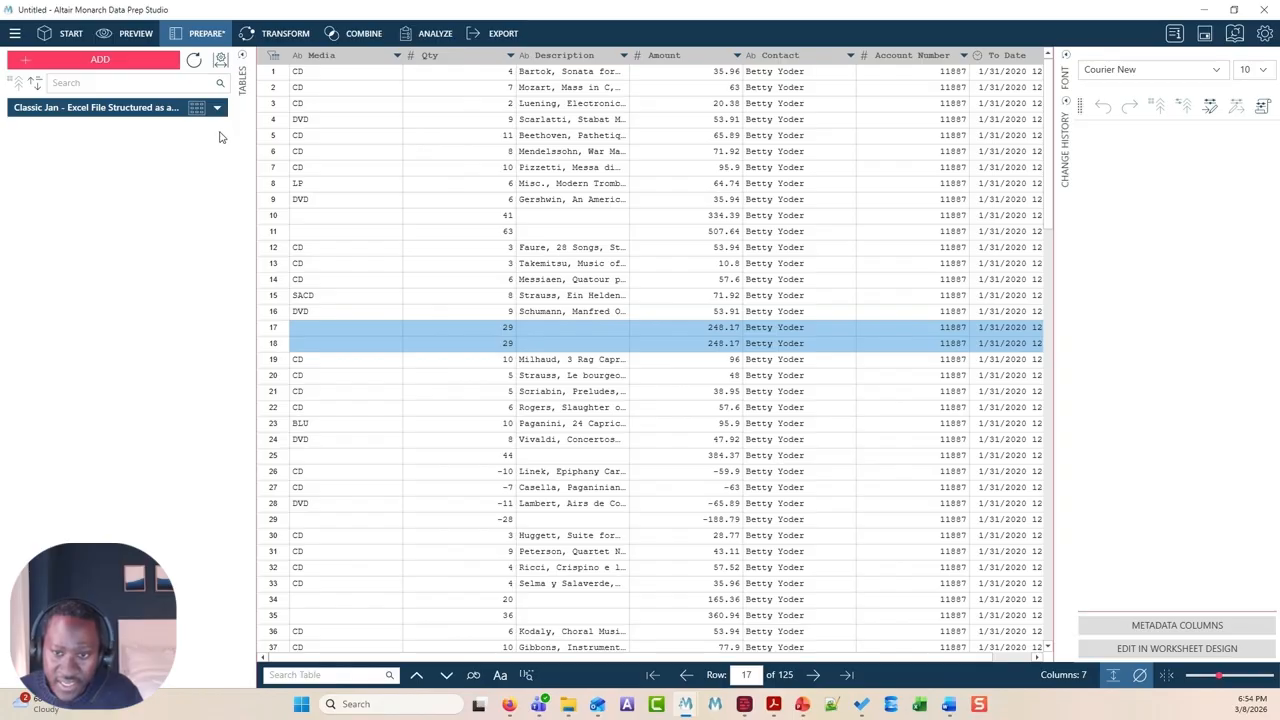
Reopen the table in Worksheet Design and exclude the store total in sheet row 37 from the Detail template
{"action": "left_click", "coordinate": [217, 111]}
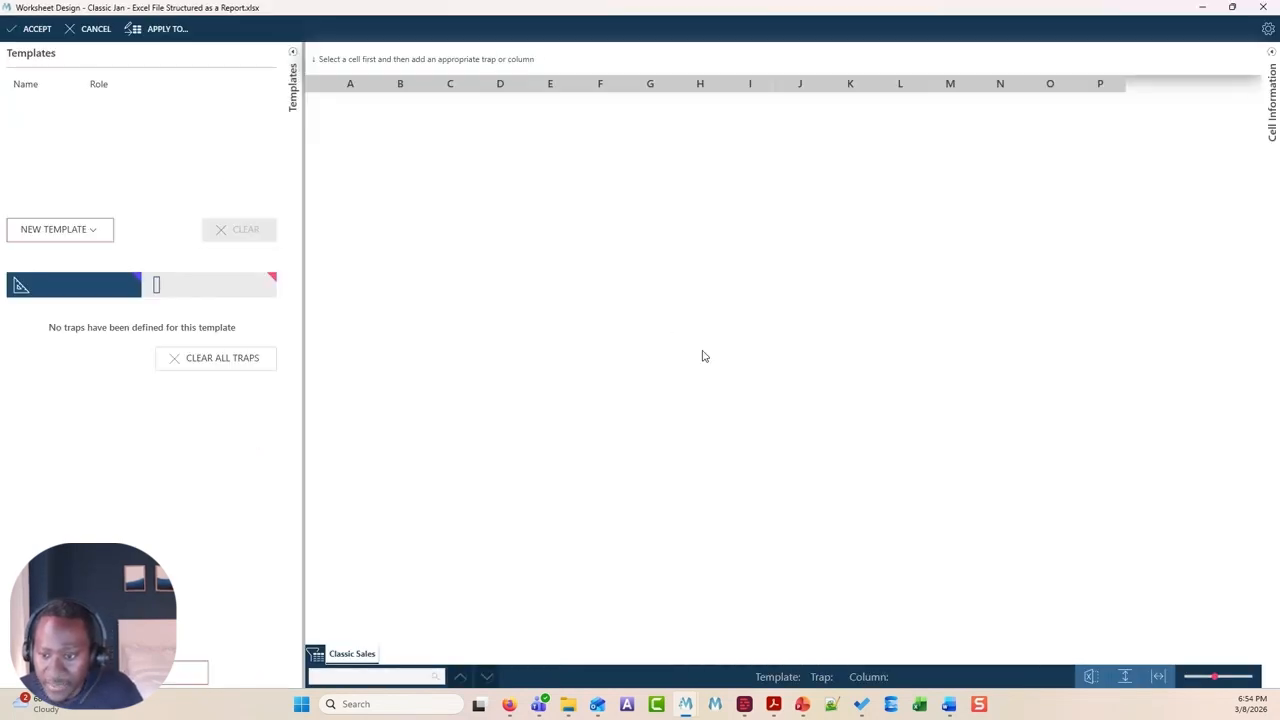
{"action": "scroll", "coordinate": [851, 346], "scroll_direction": "down", "scroll_amount": 2}
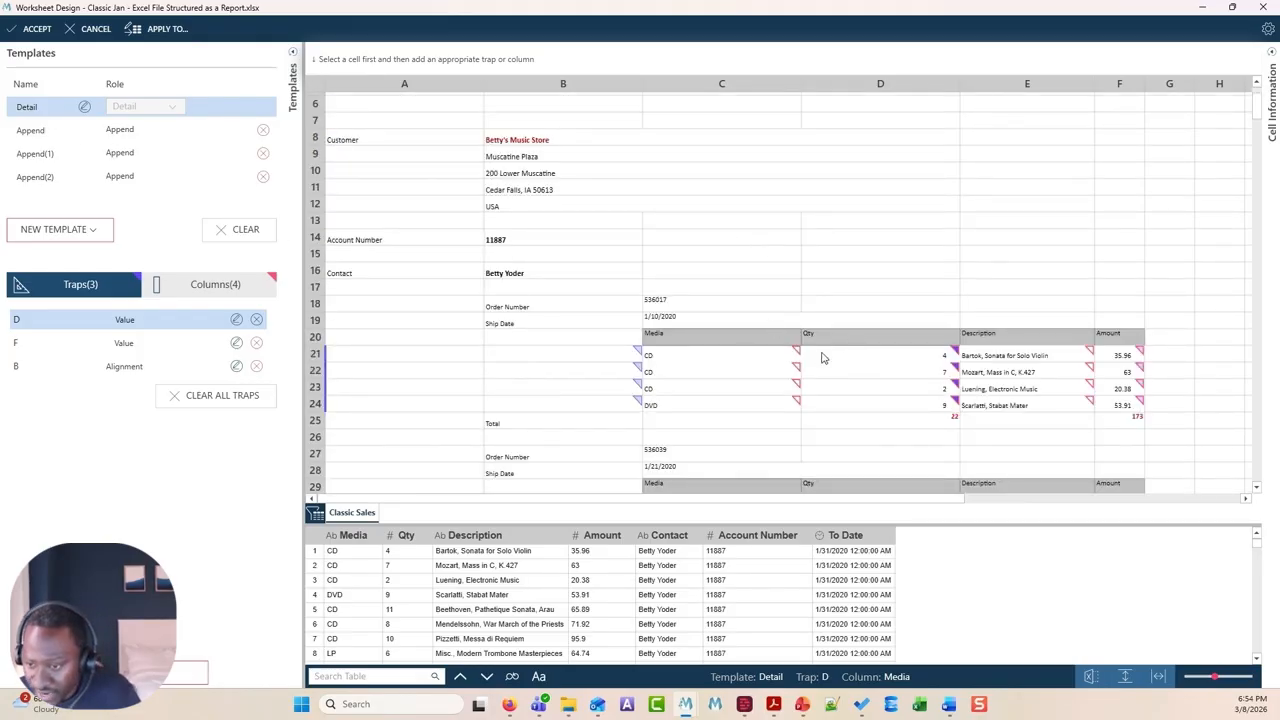
{"action": "scroll", "coordinate": [822, 358], "scroll_direction": "down", "scroll_amount": 10}
{"action": "scroll", "coordinate": [816, 358], "scroll_direction": "up", "scroll_amount": 3}
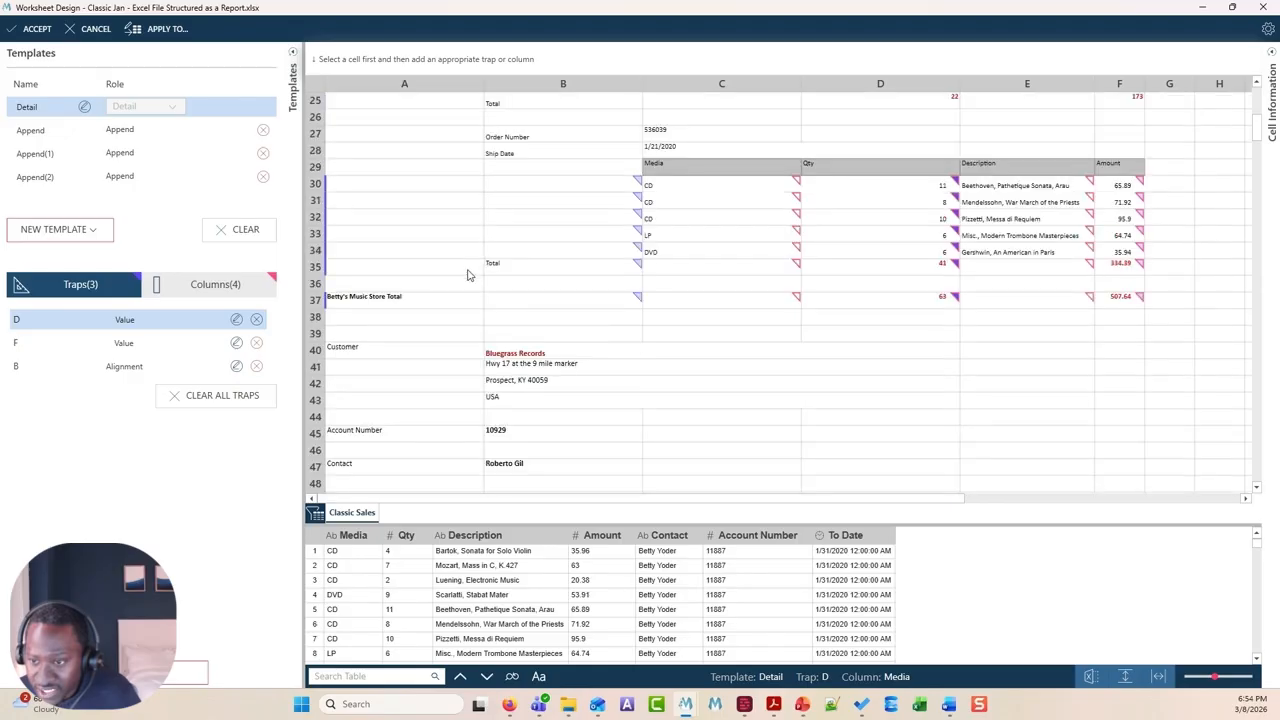
{"action": "scroll", "coordinate": [475, 265], "scroll_direction": "up", "scroll_amount": 1}
{"action": "left_click", "coordinate": [318, 303]}
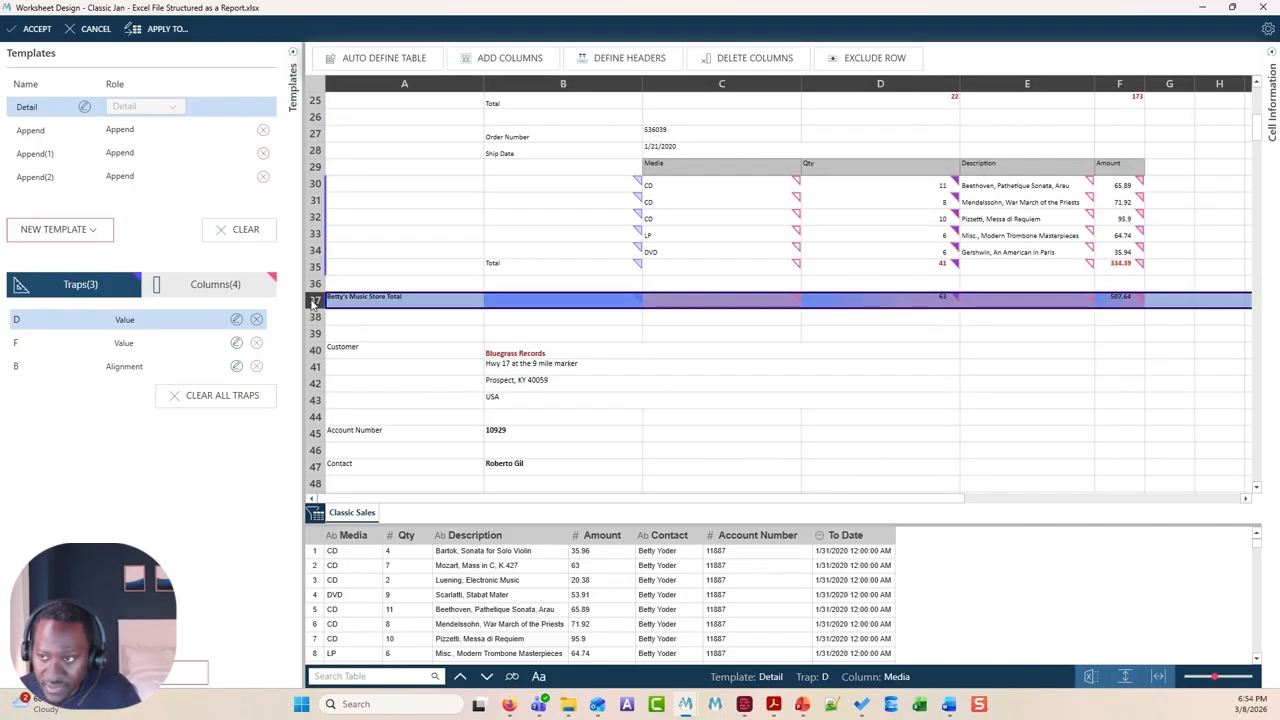
{"action": "left_click", "coordinate": [876, 60]}
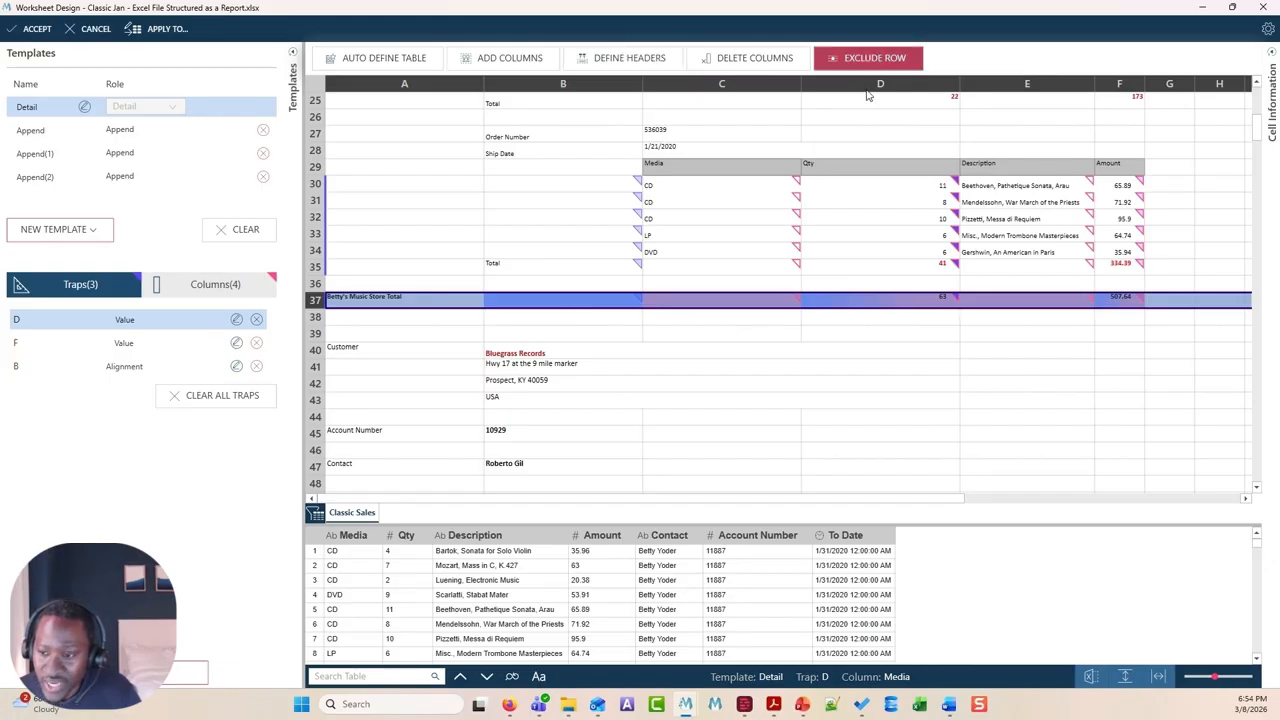
{"action": "left_click", "coordinate": [767, 372]}
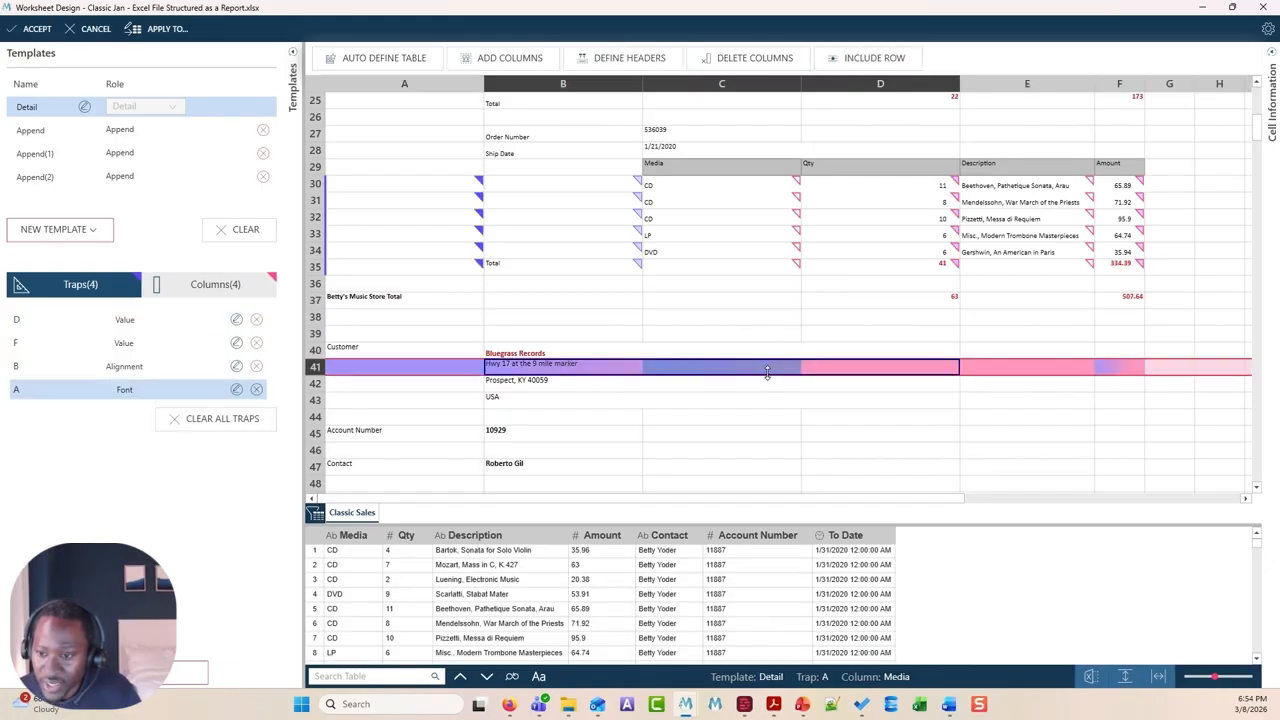
Exclude the order Total in sheet row 35 from the Detail template as well
{"action": "left_click", "coordinate": [317, 268]}
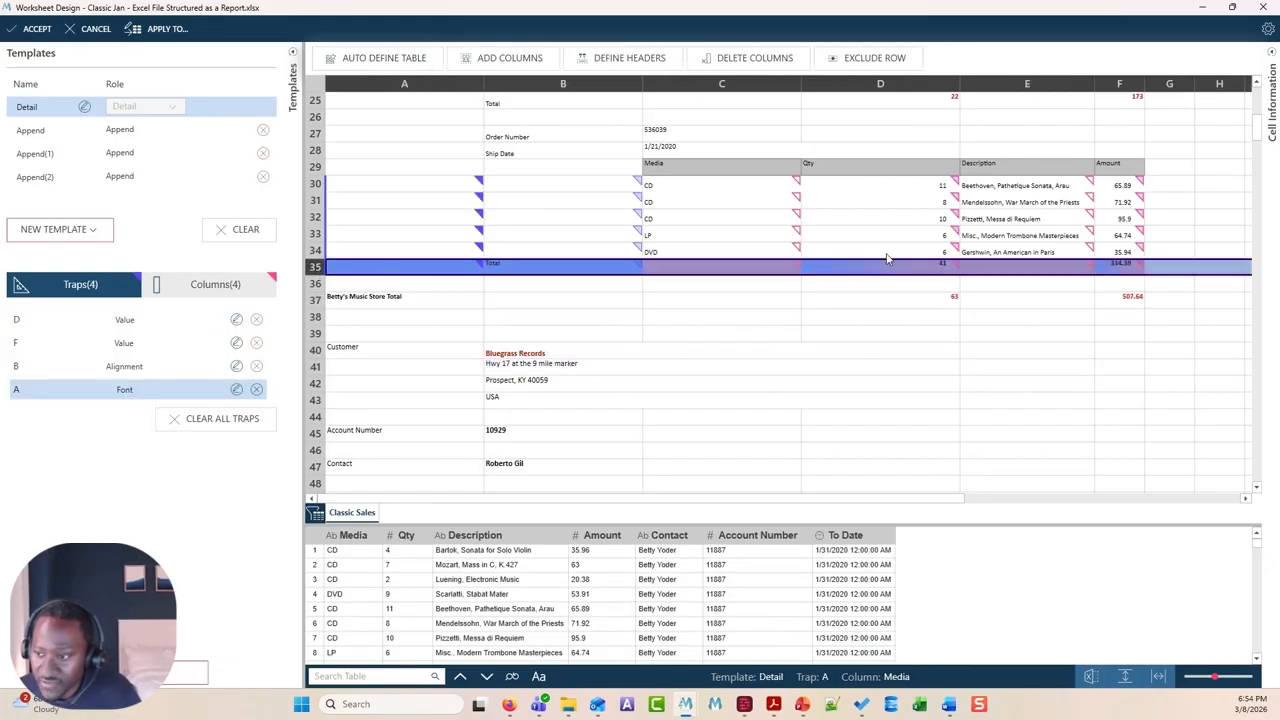
{"action": "left_click", "coordinate": [889, 60]}
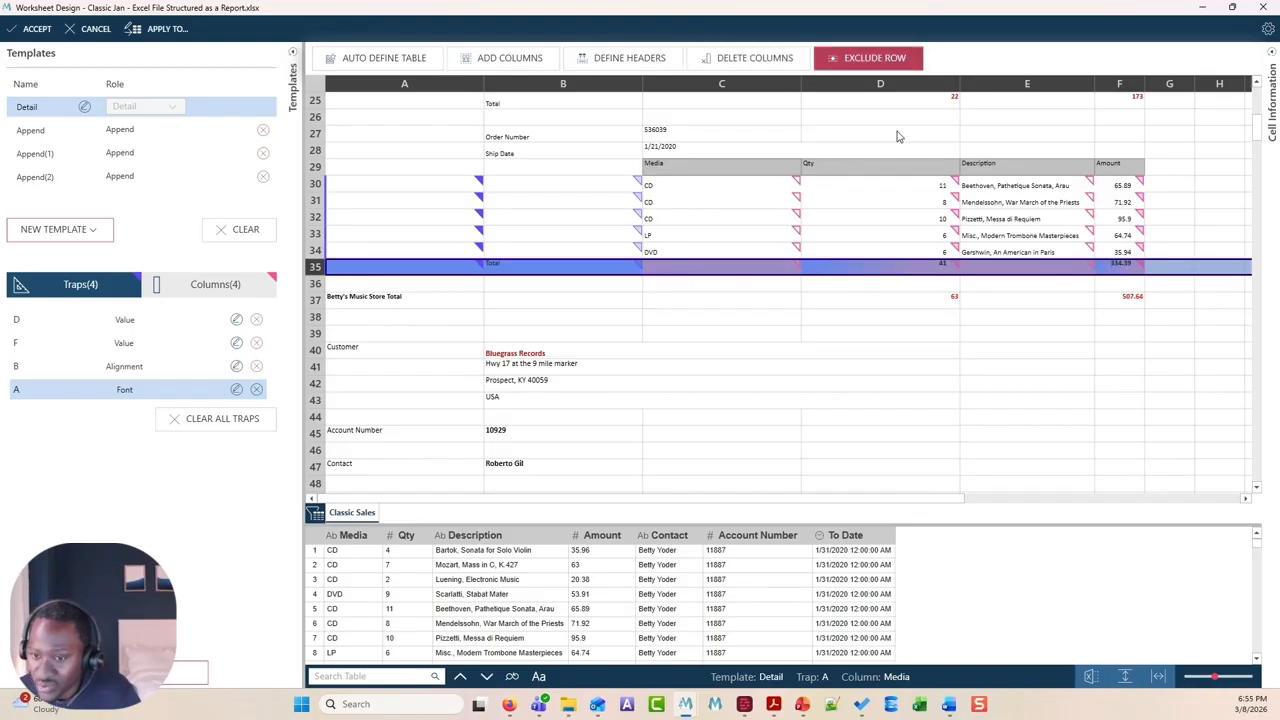
{"action": "left_click", "coordinate": [823, 368]}
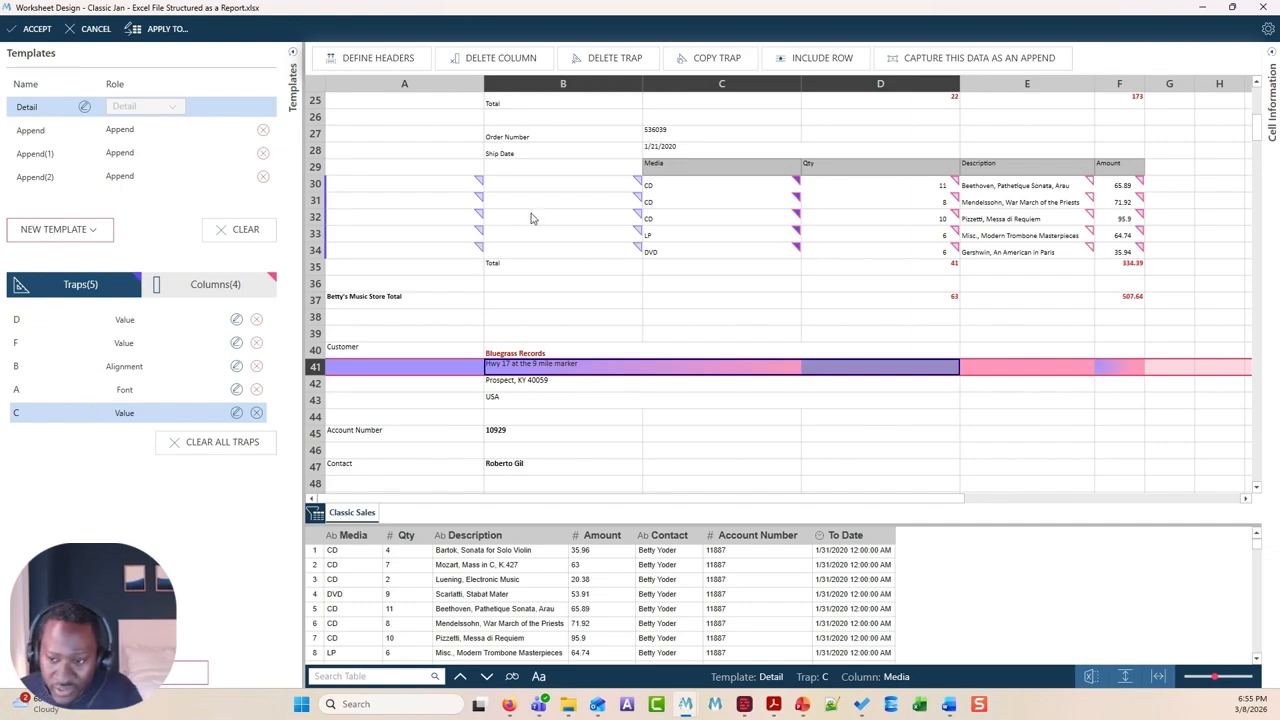
Accept the revised design for the Classic Sales sheet and widen the table list to fit the full table name
{"action": "left_click", "coordinate": [36, 28]}
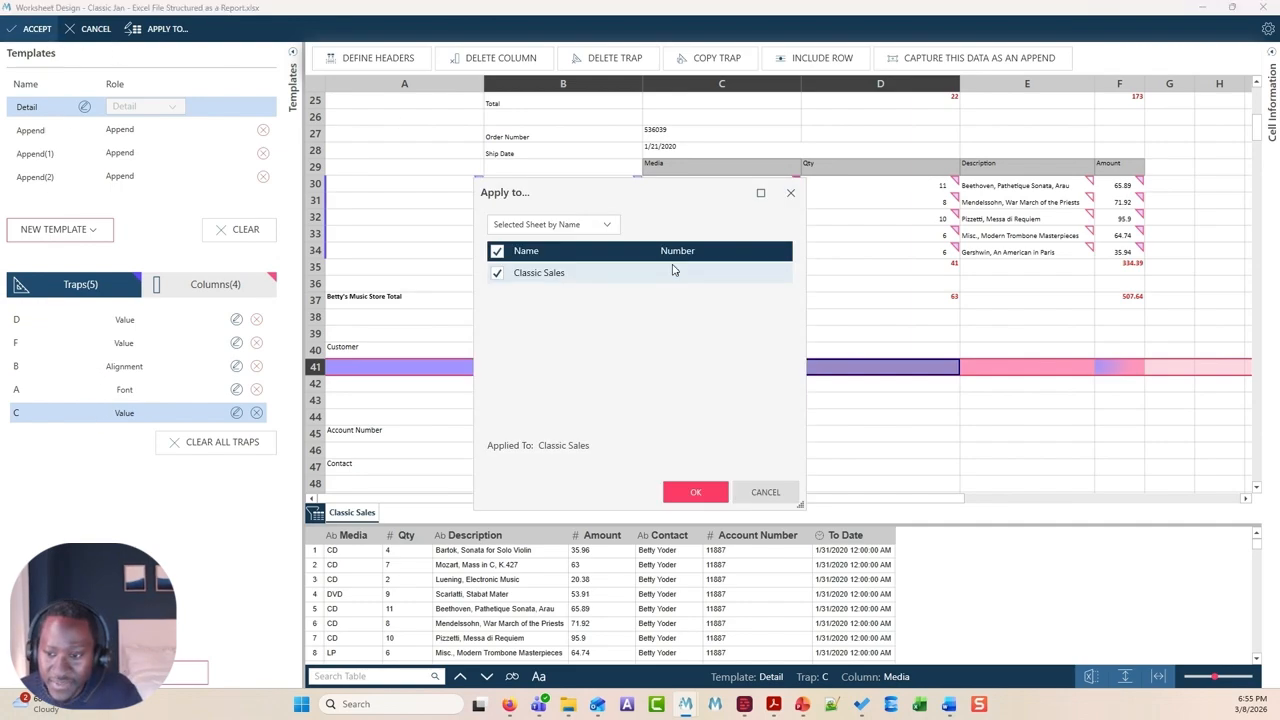
{"action": "left_click", "coordinate": [696, 492]}
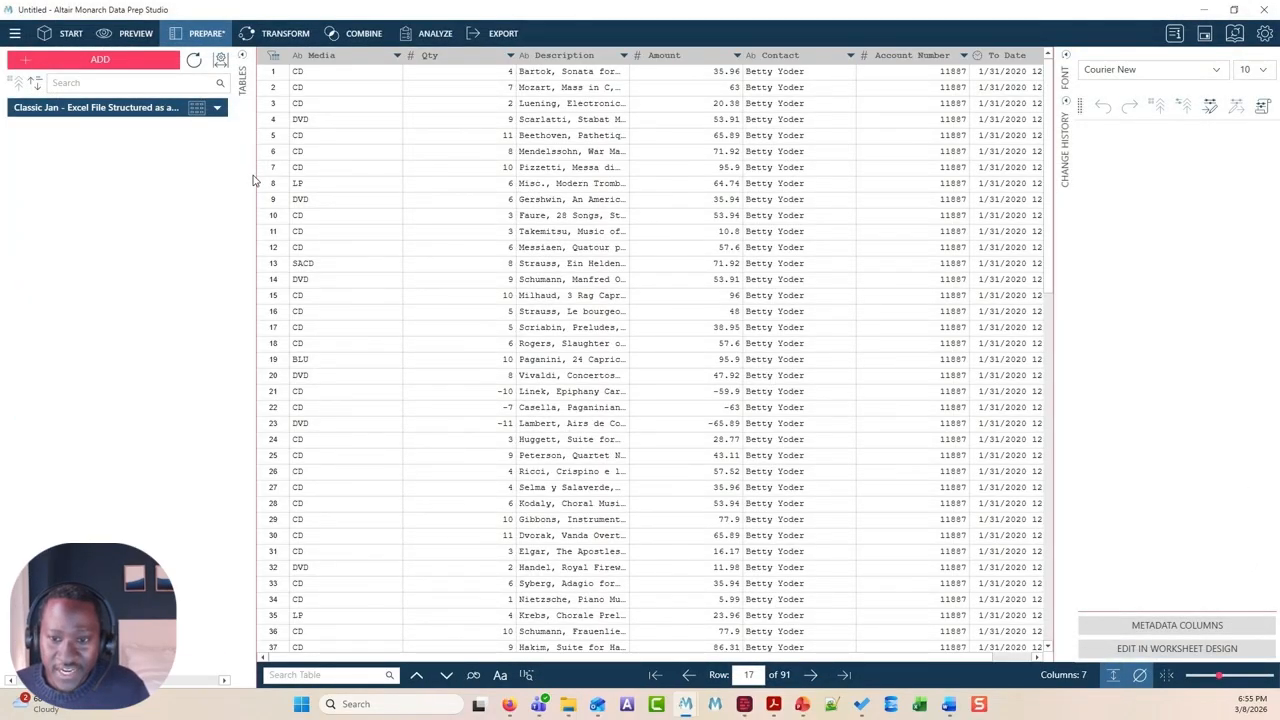
{"action": "left_click_drag", "start_coordinate": [253, 180], "coordinate": [291, 181]}
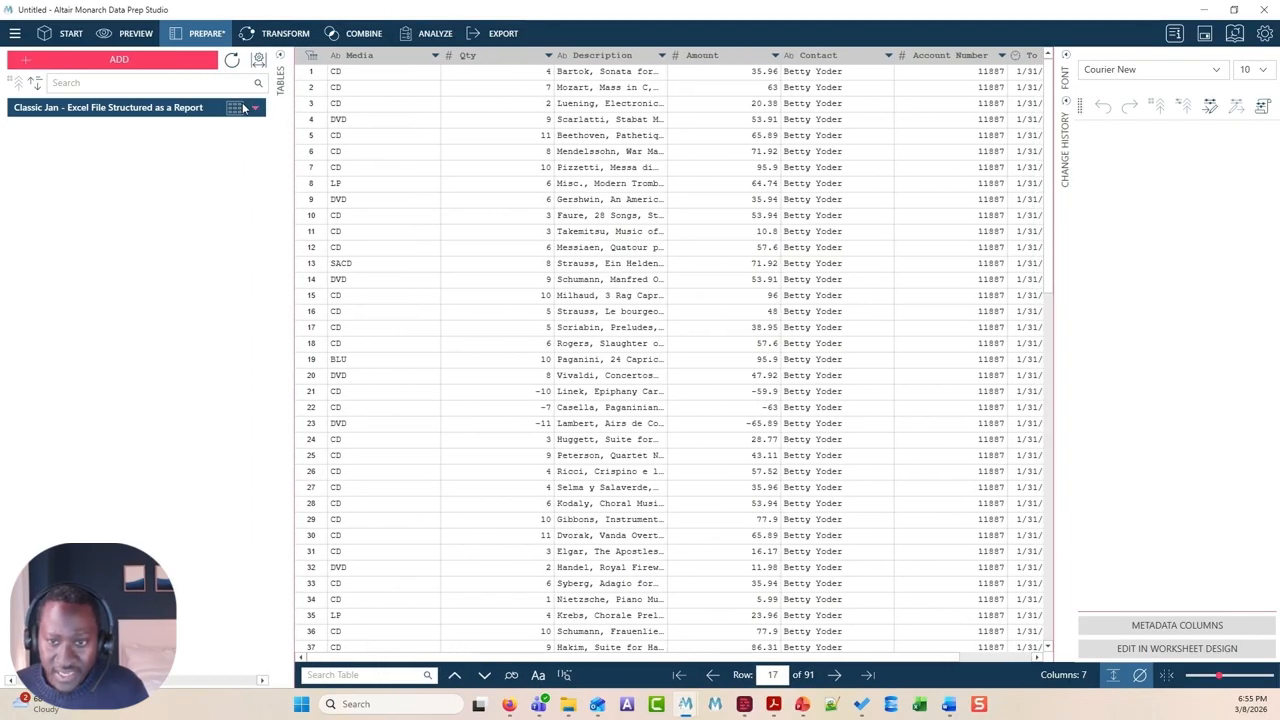
{"action": "left_click", "coordinate": [255, 108]}
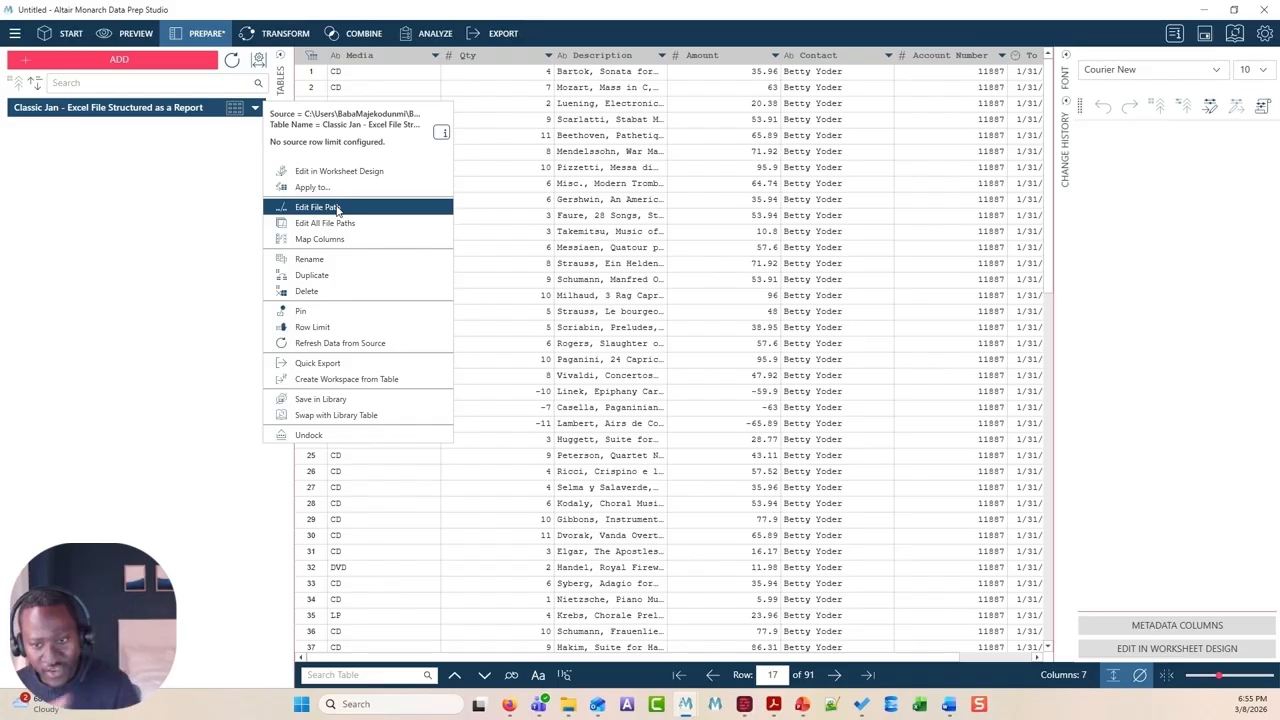
{"action": "left_click", "coordinate": [222, 183]}
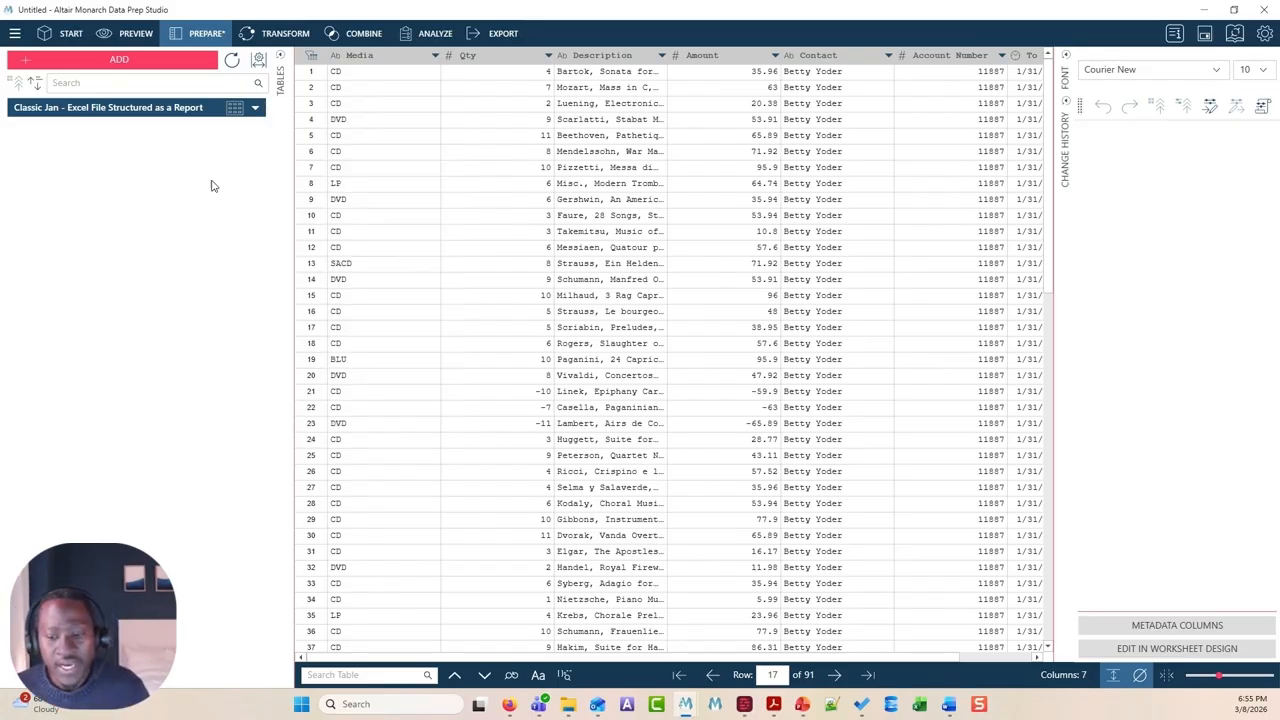
Add the Classic Jan workbook from File Explorer again, declining Worksheet Design mode, and load its 'Classic Sales$' sheet as a plain table
{"action": "mouse_move", "coordinate": [568, 710]}
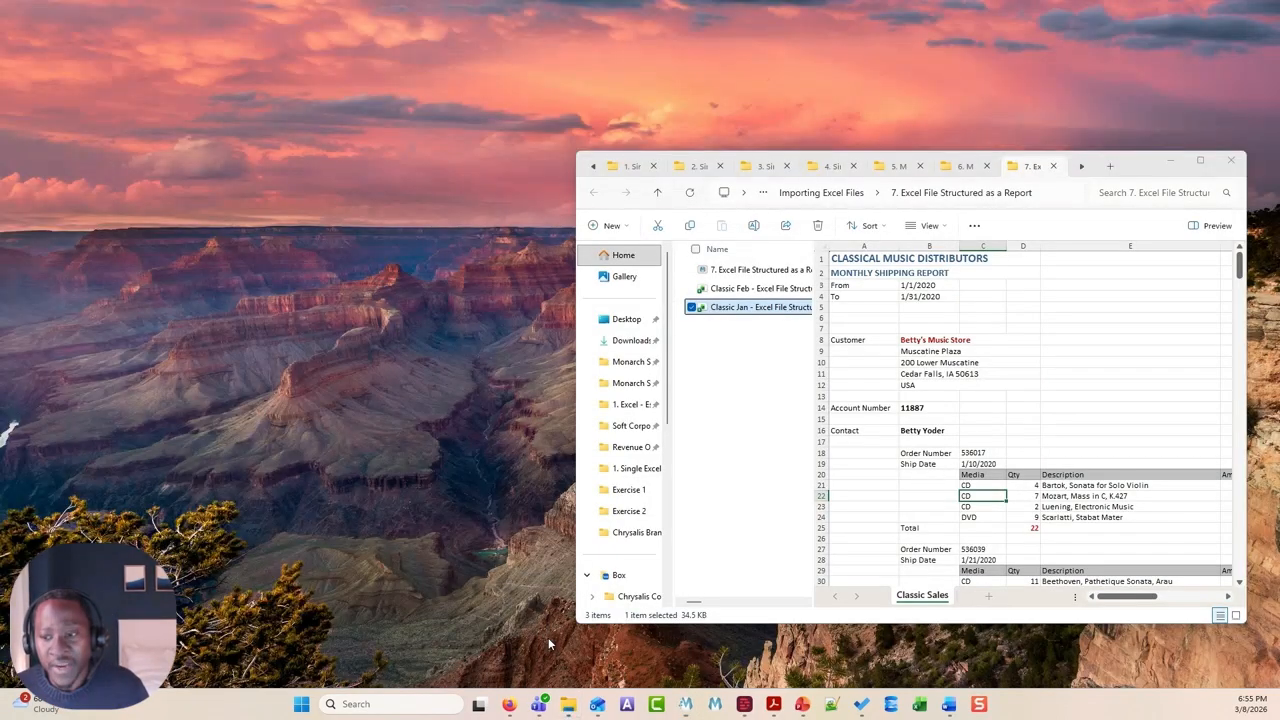
{"action": "left_click", "coordinate": [548, 637]}
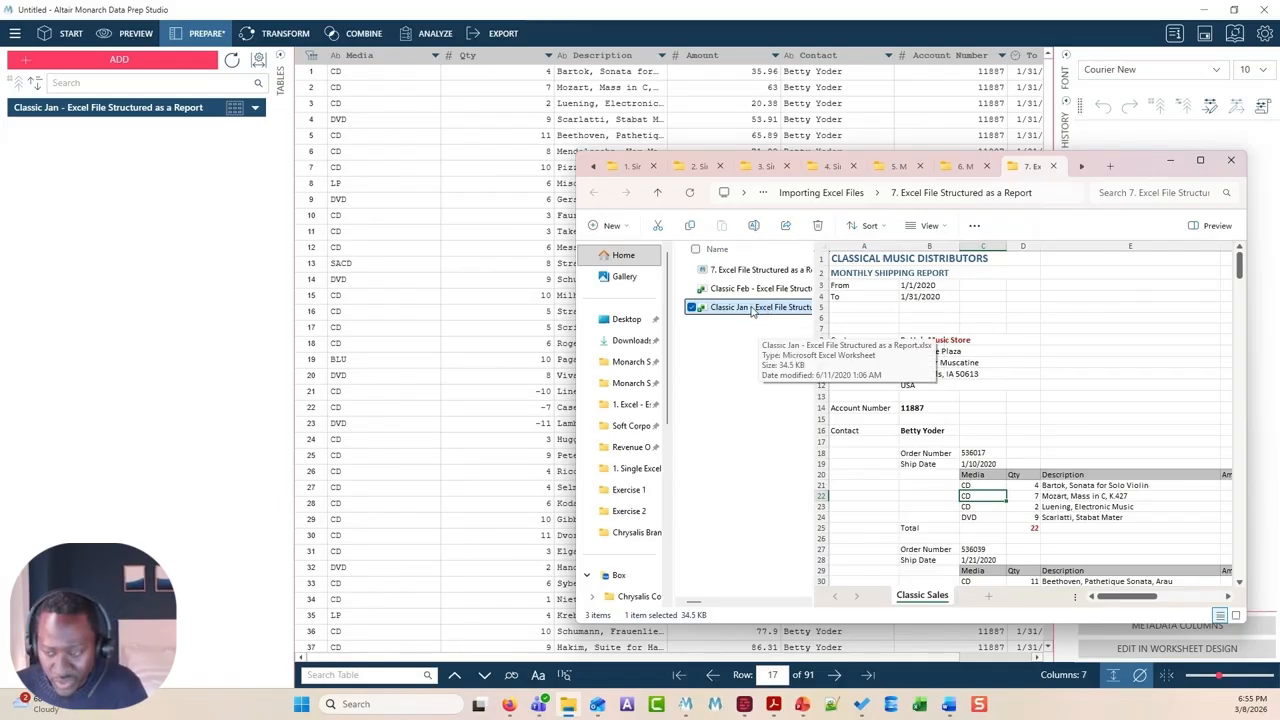
{"action": "left_click_drag", "start_coordinate": [753, 311], "coordinate": [225, 296]}
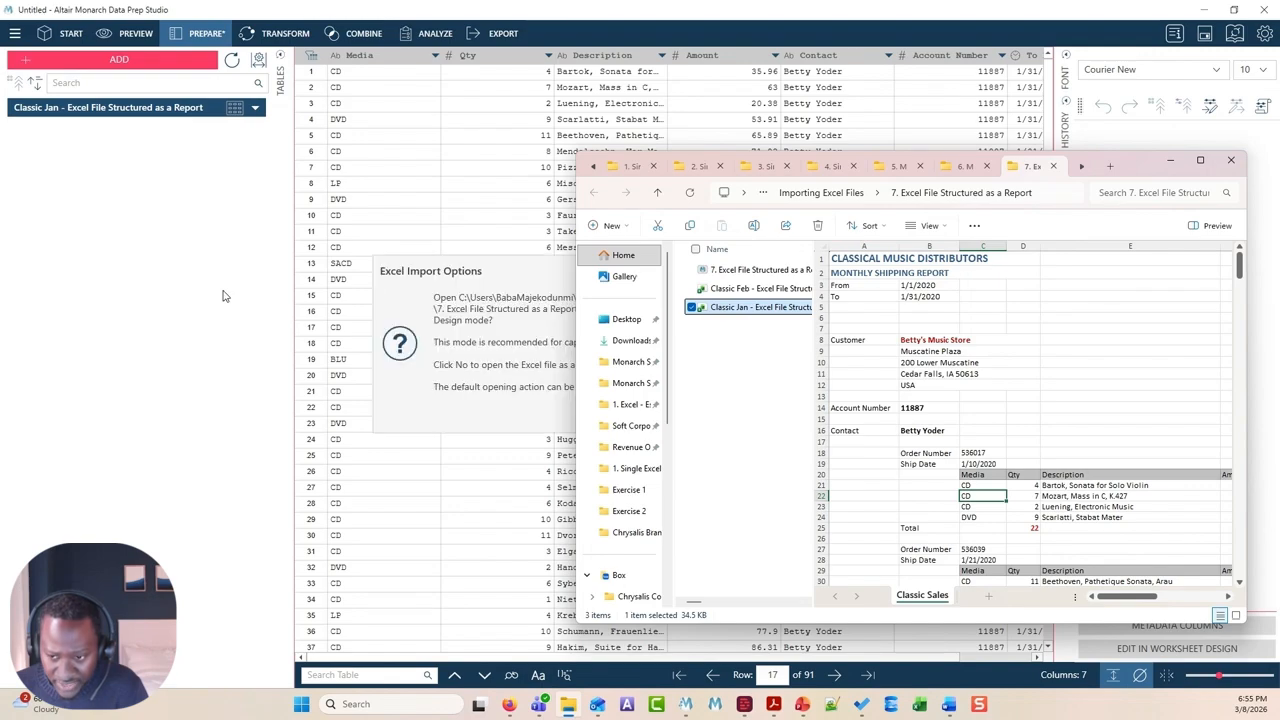
{"action": "left_click", "coordinate": [490, 298]}
{"action": "left_click", "coordinate": [866, 411]}
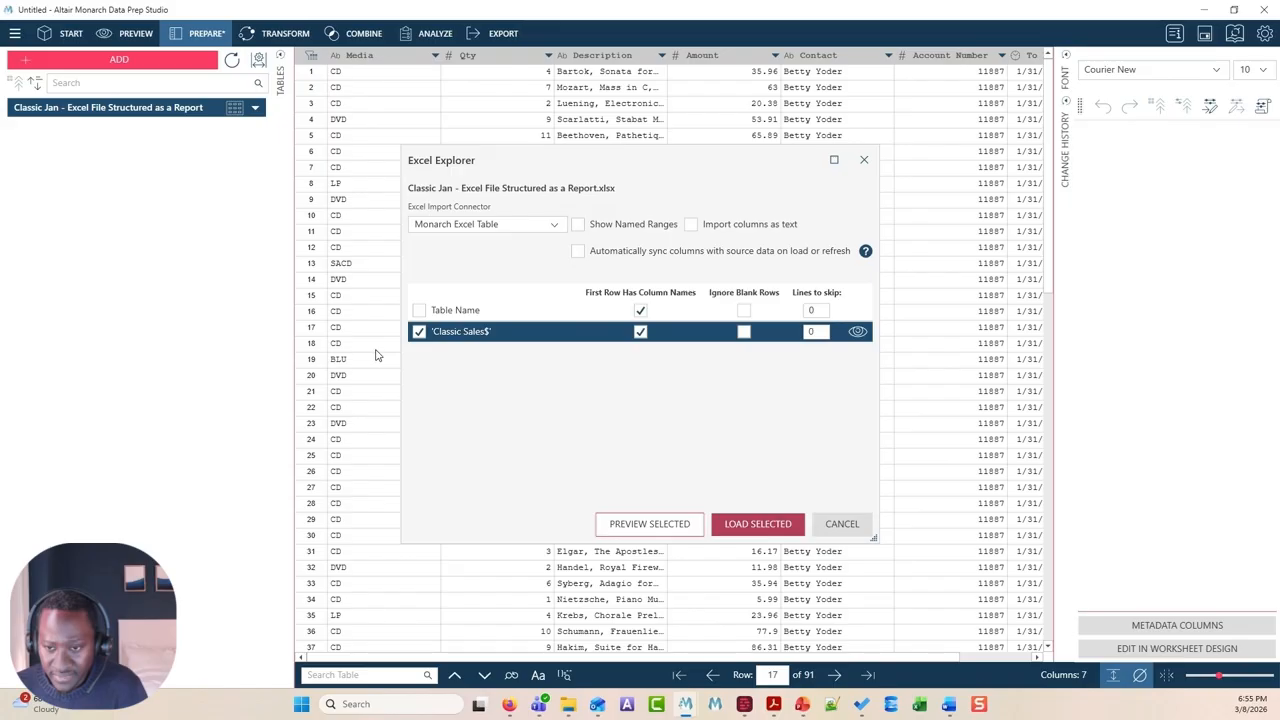
{"action": "key", "text": "Return"}
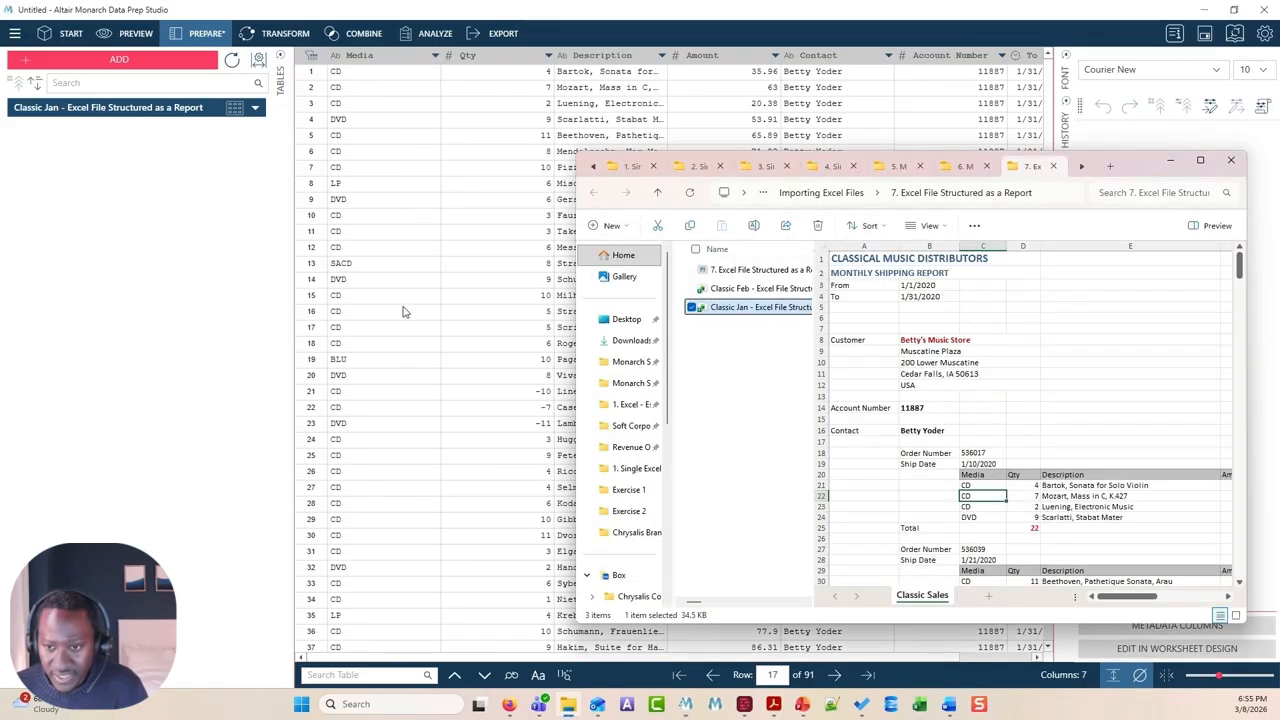
{"action": "left_click", "coordinate": [403, 312]}
{"action": "scroll", "coordinate": [796, 369], "scroll_direction": "down", "scroll_amount": 2}
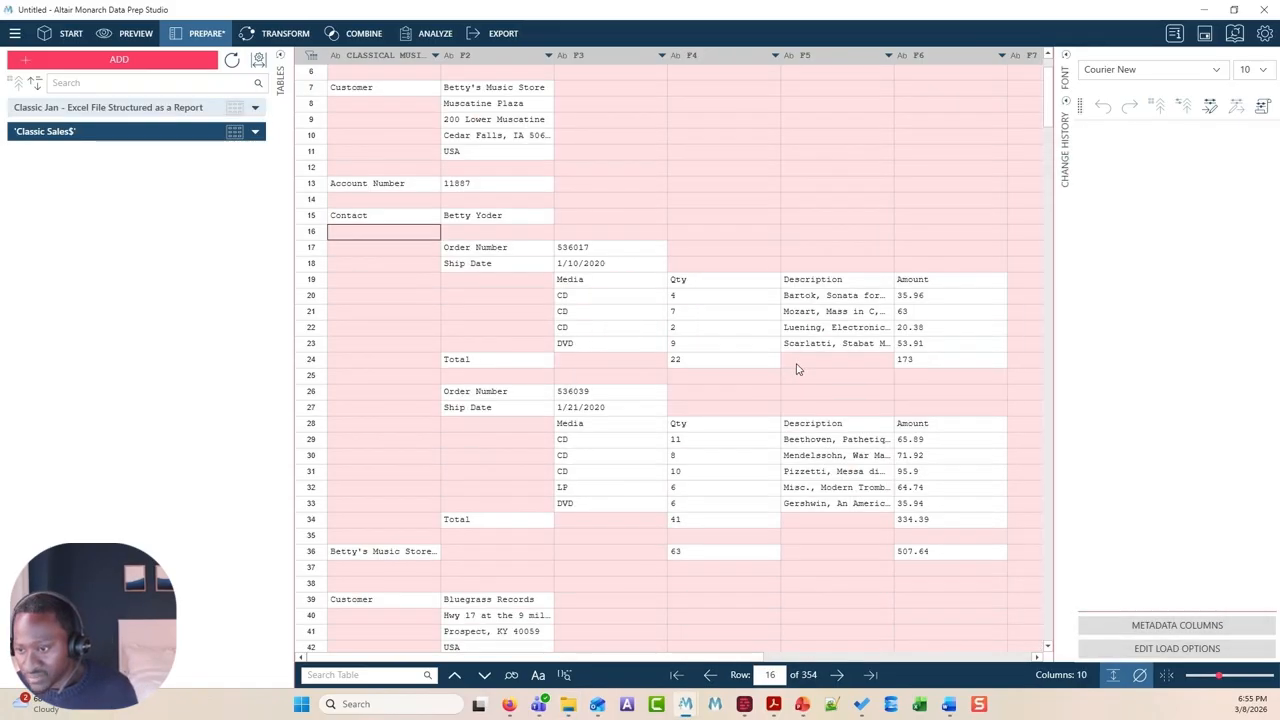
{"action": "scroll", "coordinate": [796, 369], "scroll_direction": "down", "scroll_amount": 1}
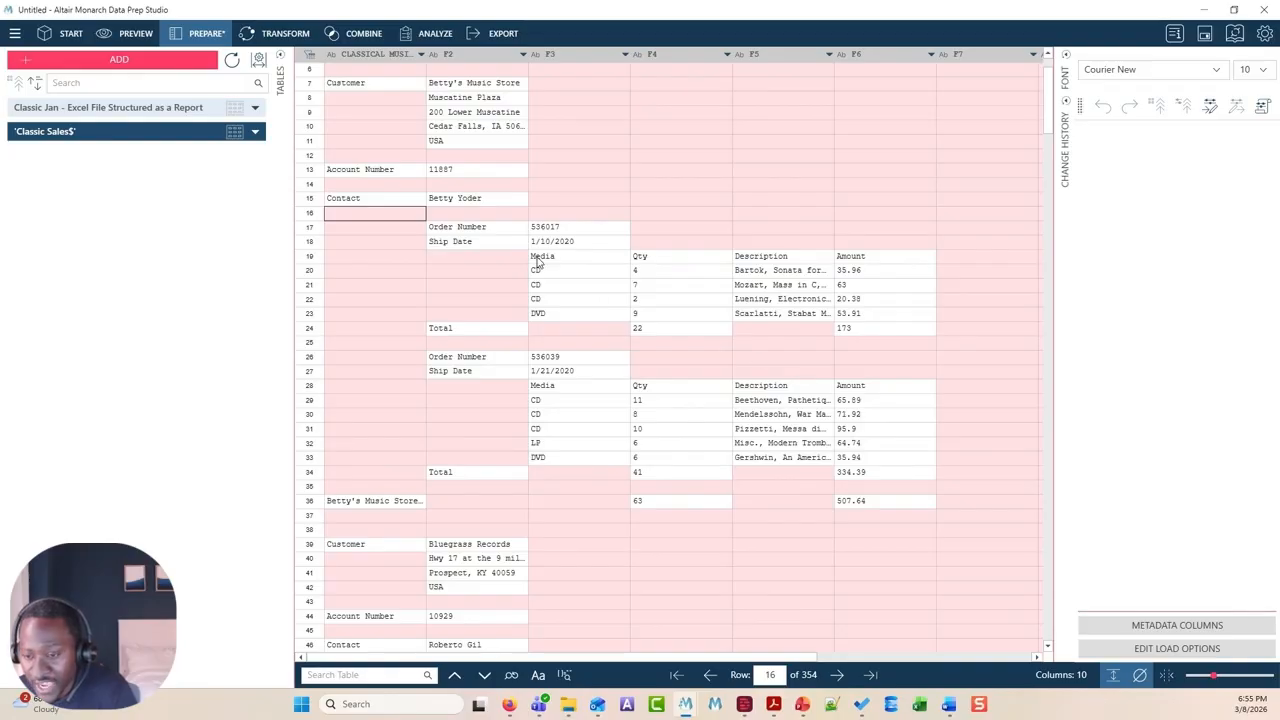
Inspect the first order's Media-to-Amount block and filter column F3 of the 'Classic Sales$' table with Is Not Null
{"action": "left_click_drag", "start_coordinate": [560, 264], "coordinate": [874, 318]}
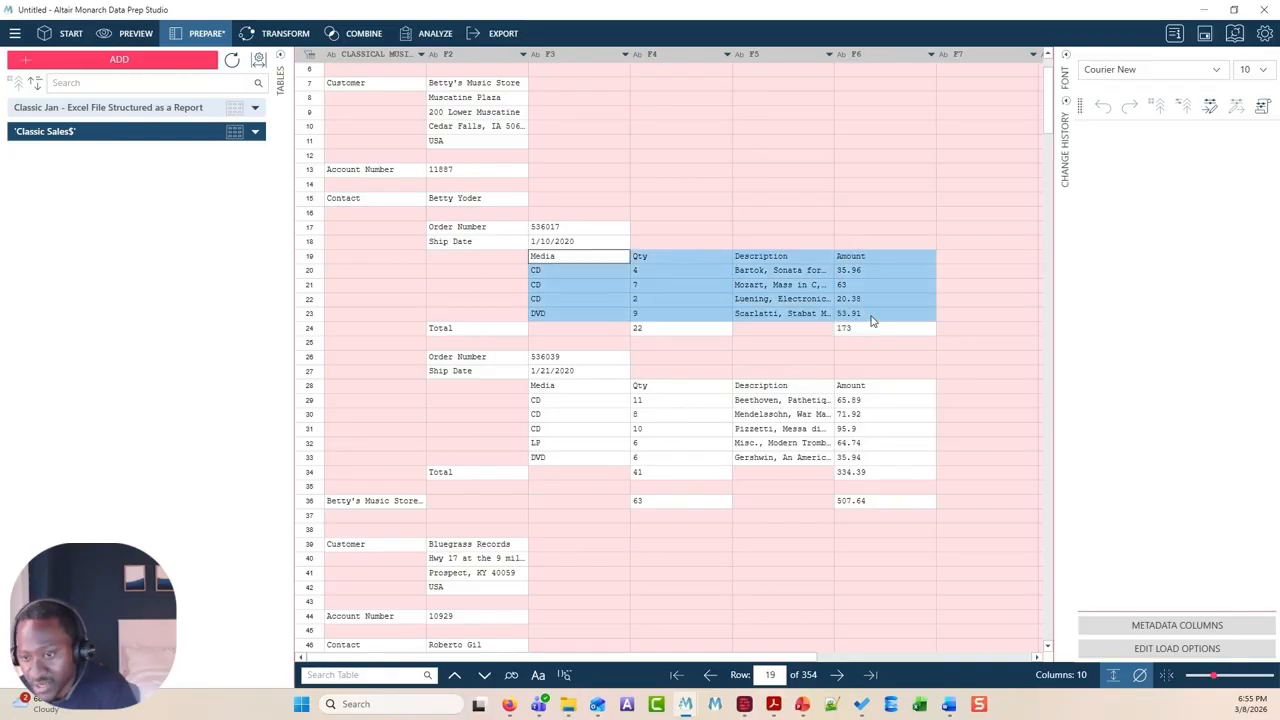
{"action": "left_click", "coordinate": [610, 260]}
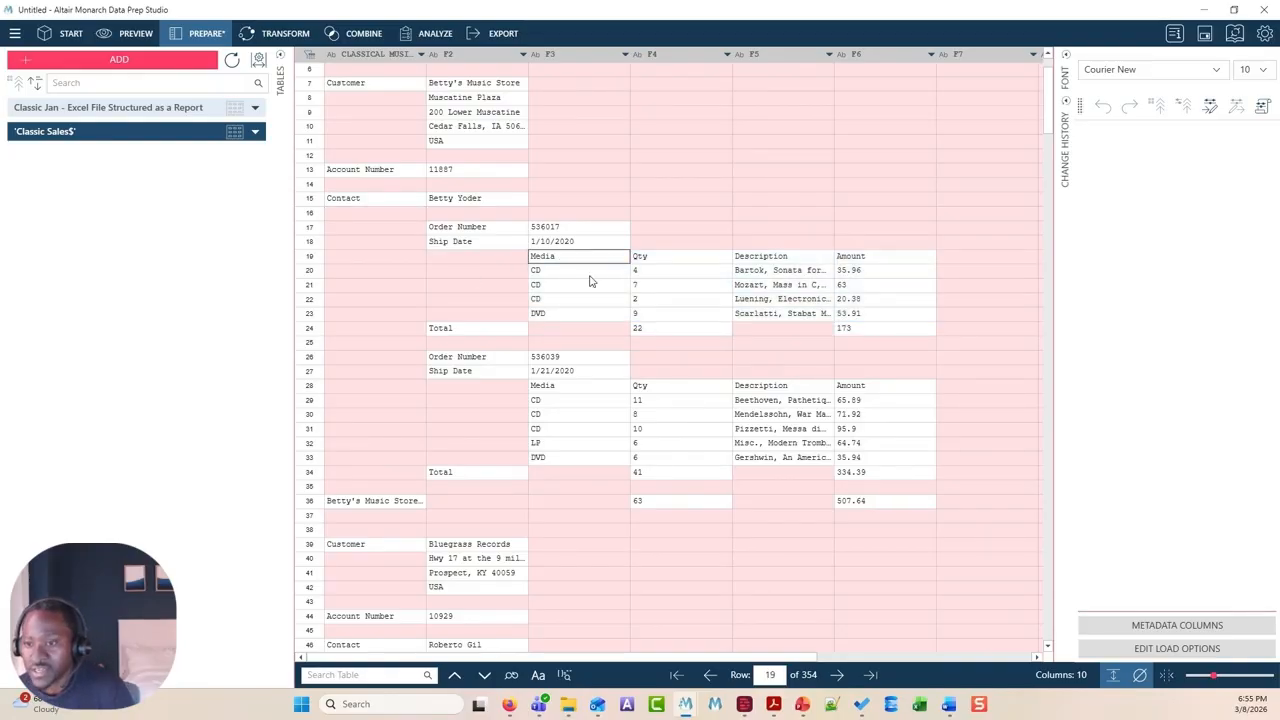
{"action": "left_click", "coordinate": [626, 54]}
{"action": "mouse_move", "coordinate": [796, 155]}
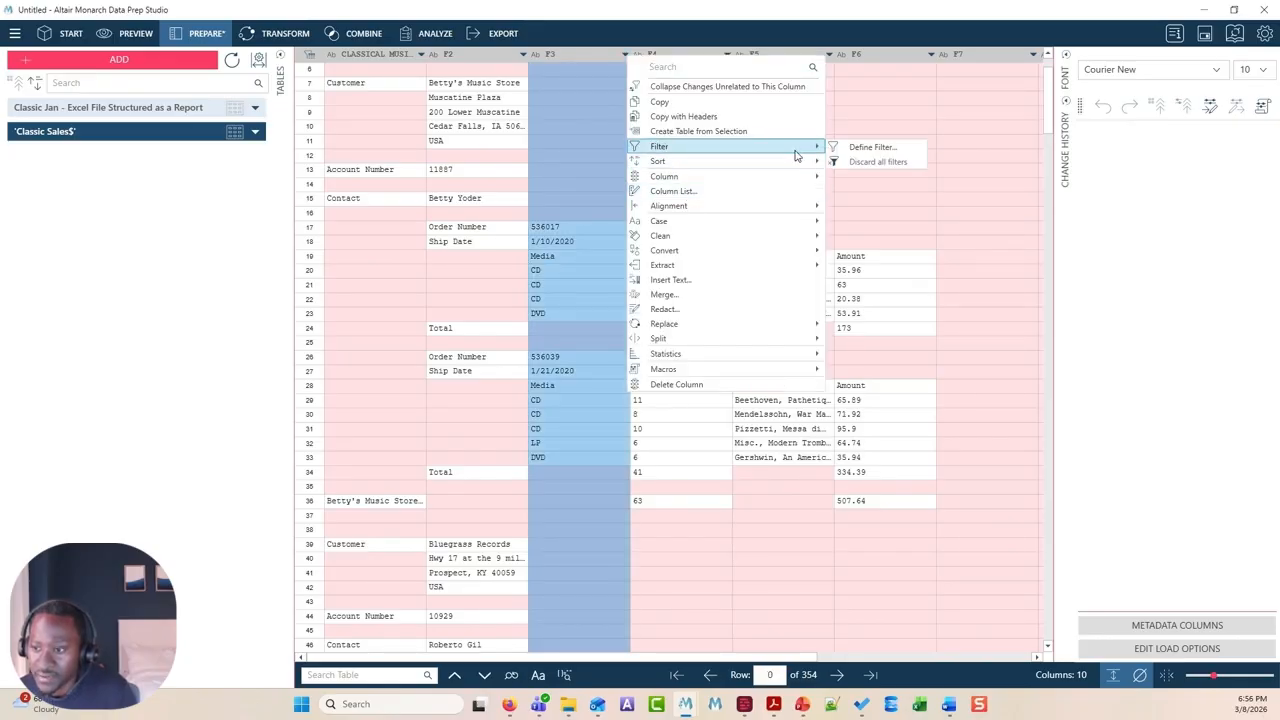
{"action": "left_click", "coordinate": [862, 150]}
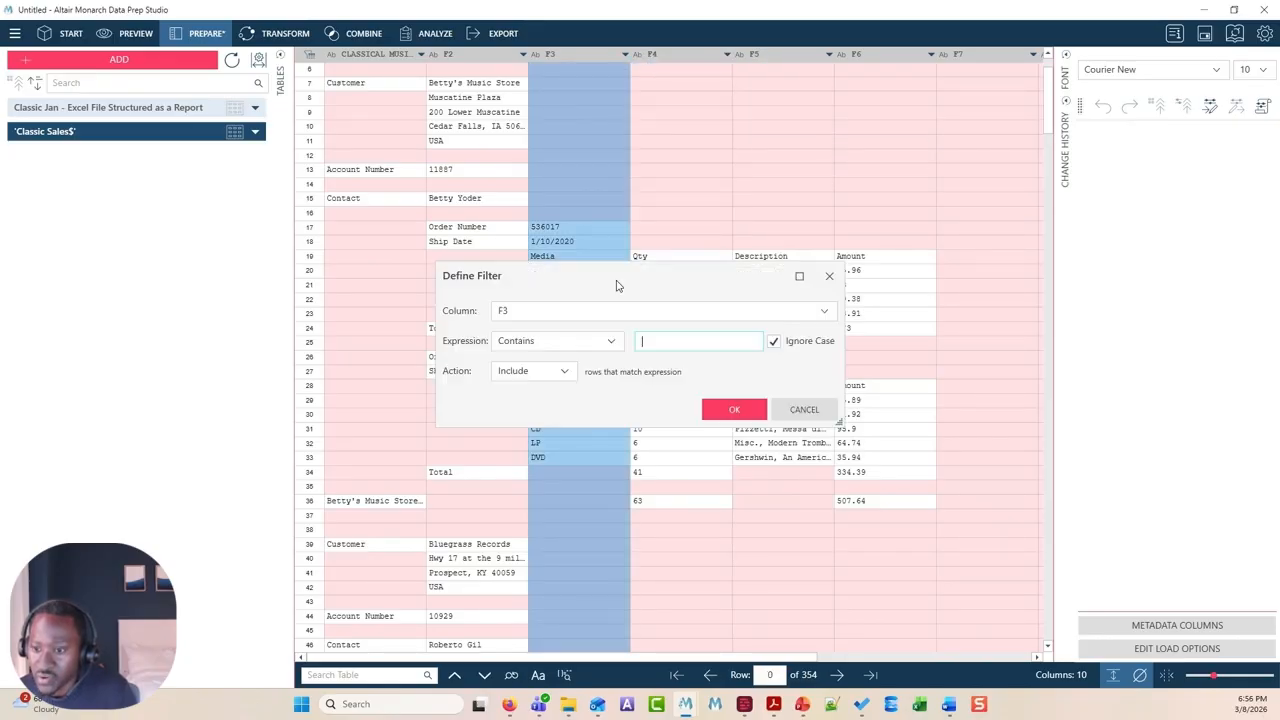
{"action": "left_click", "coordinate": [586, 340]}
{"action": "left_click", "coordinate": [556, 381]}
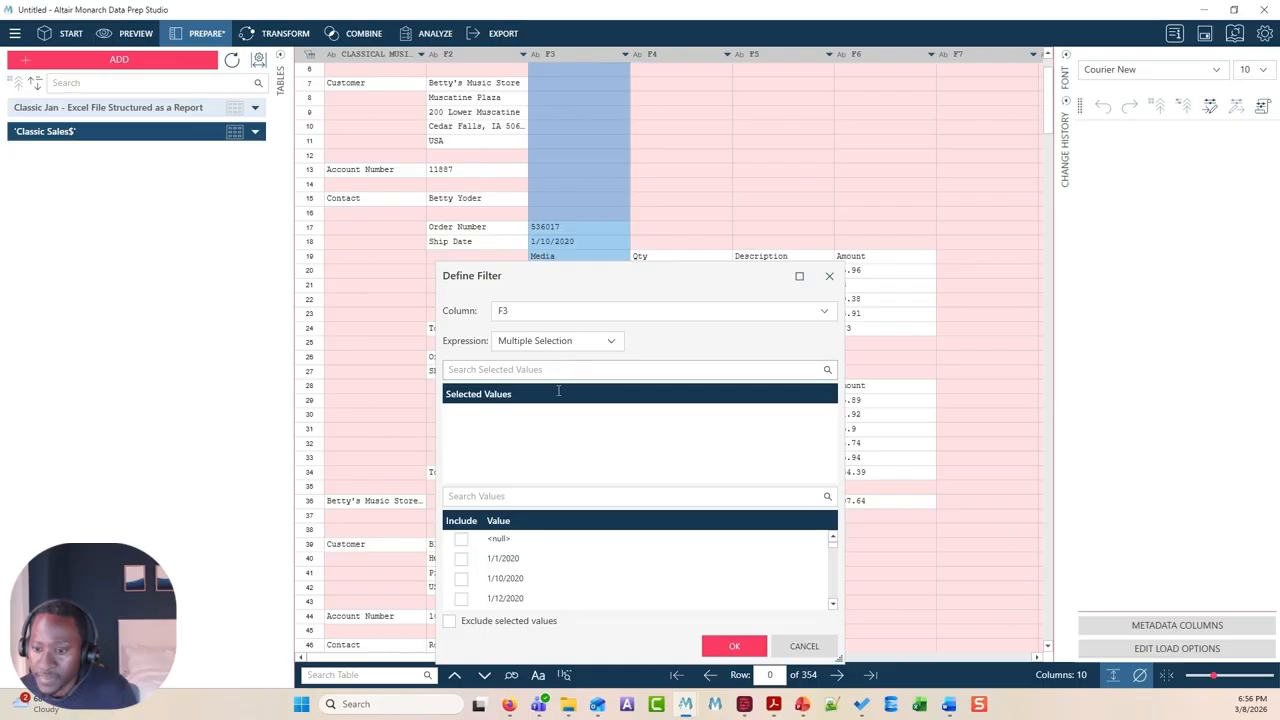
{"action": "left_click", "coordinate": [558, 342]}
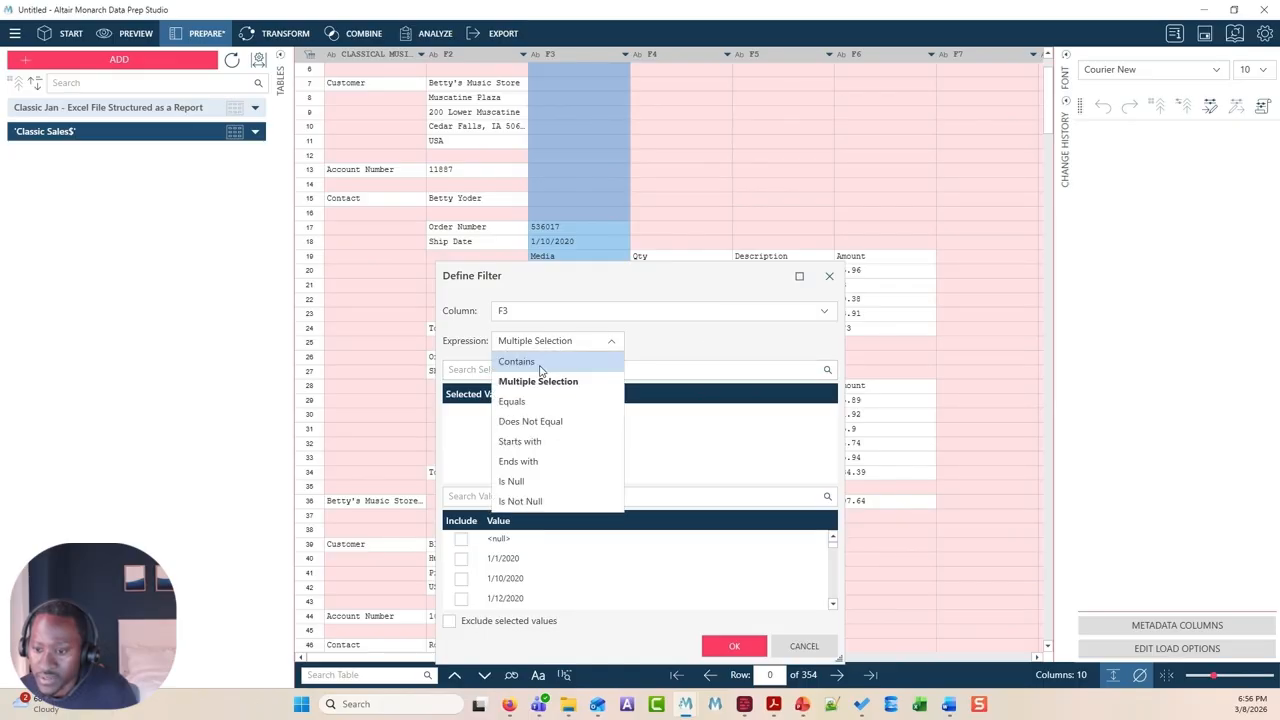
{"action": "left_click", "coordinate": [540, 503]}
{"action": "left_click_drag", "start_coordinate": [678, 287], "coordinate": [250, 186]}
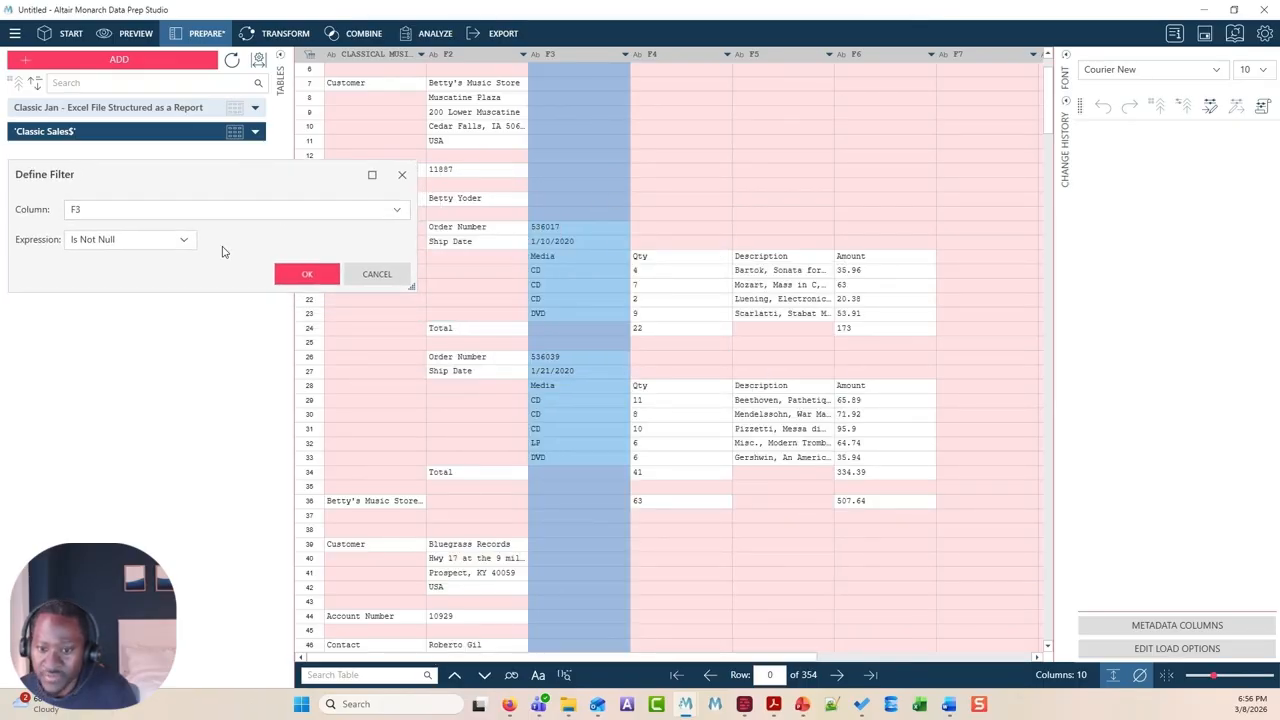
{"action": "left_click", "coordinate": [307, 274]}
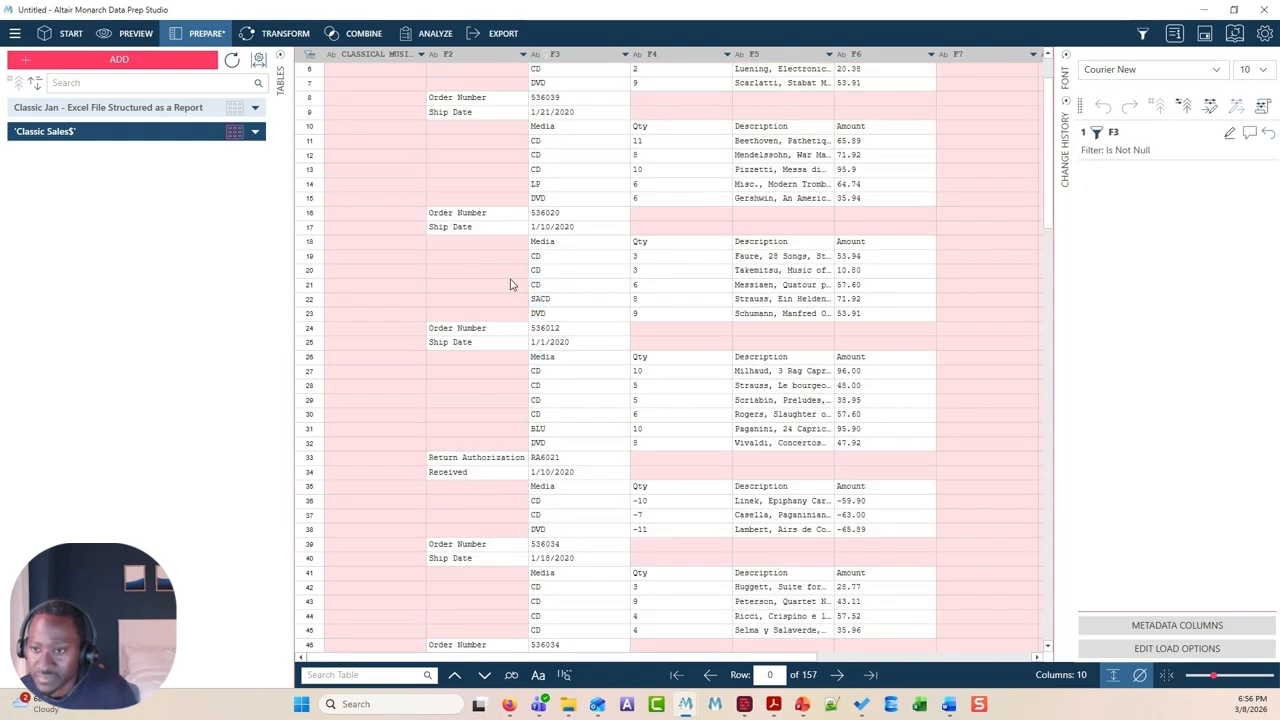
Filter column F4 of the 'Classic Sales$' table with Is Not Null
{"action": "scroll", "coordinate": [655, 200], "scroll_direction": "up", "scroll_amount": 2}
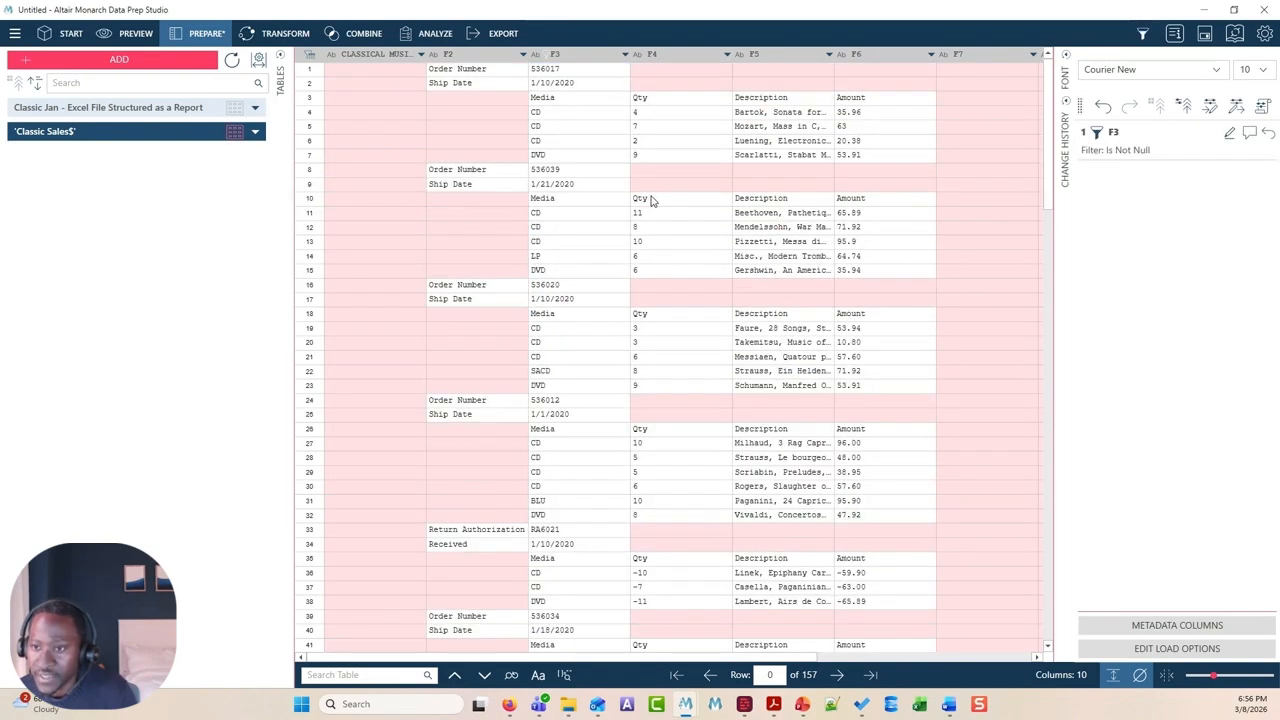
{"action": "left_click", "coordinate": [728, 60]}
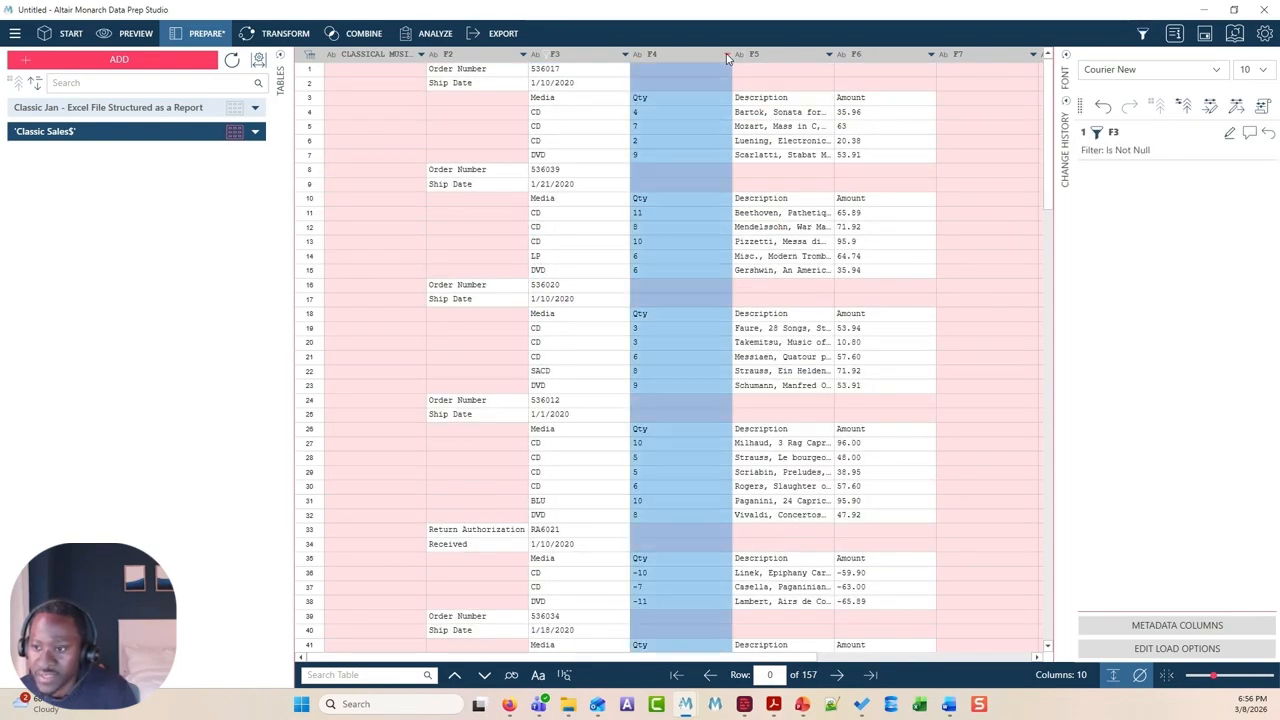
{"action": "right_click", "coordinate": [728, 60]}
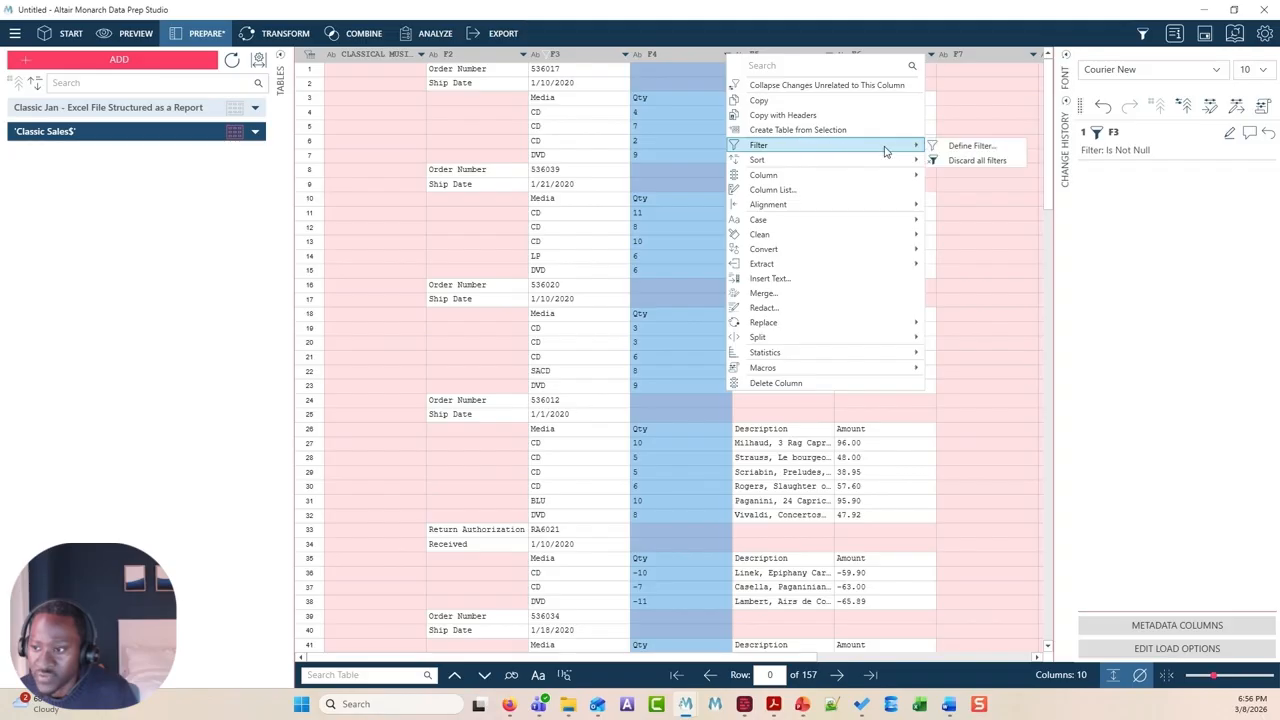
{"action": "left_click", "coordinate": [954, 153]}
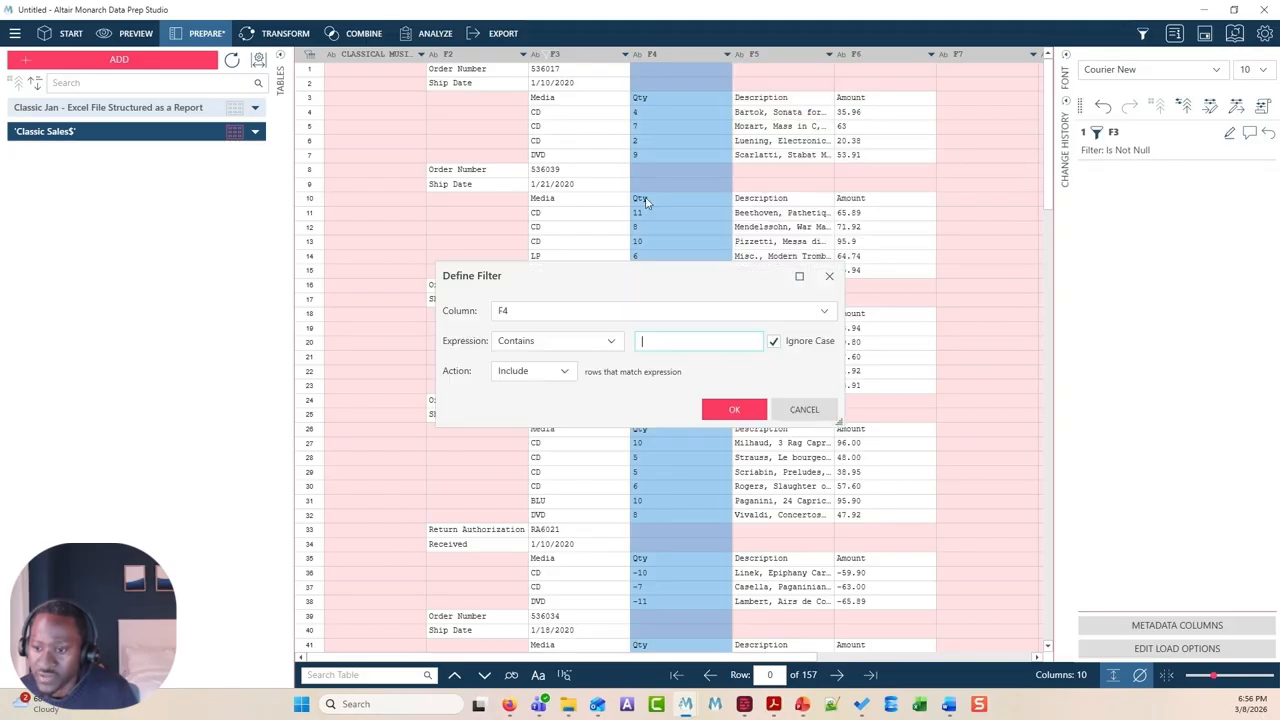
{"action": "left_click", "coordinate": [537, 341]}
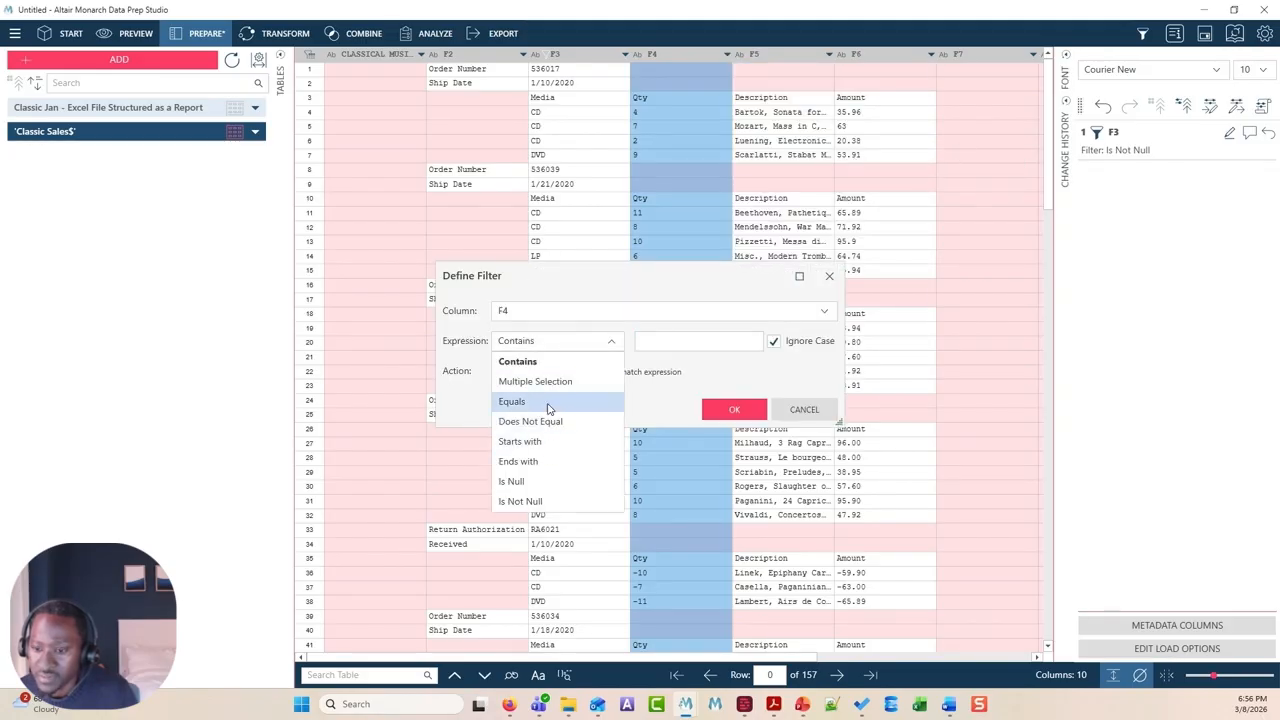
{"action": "left_click", "coordinate": [553, 381]}
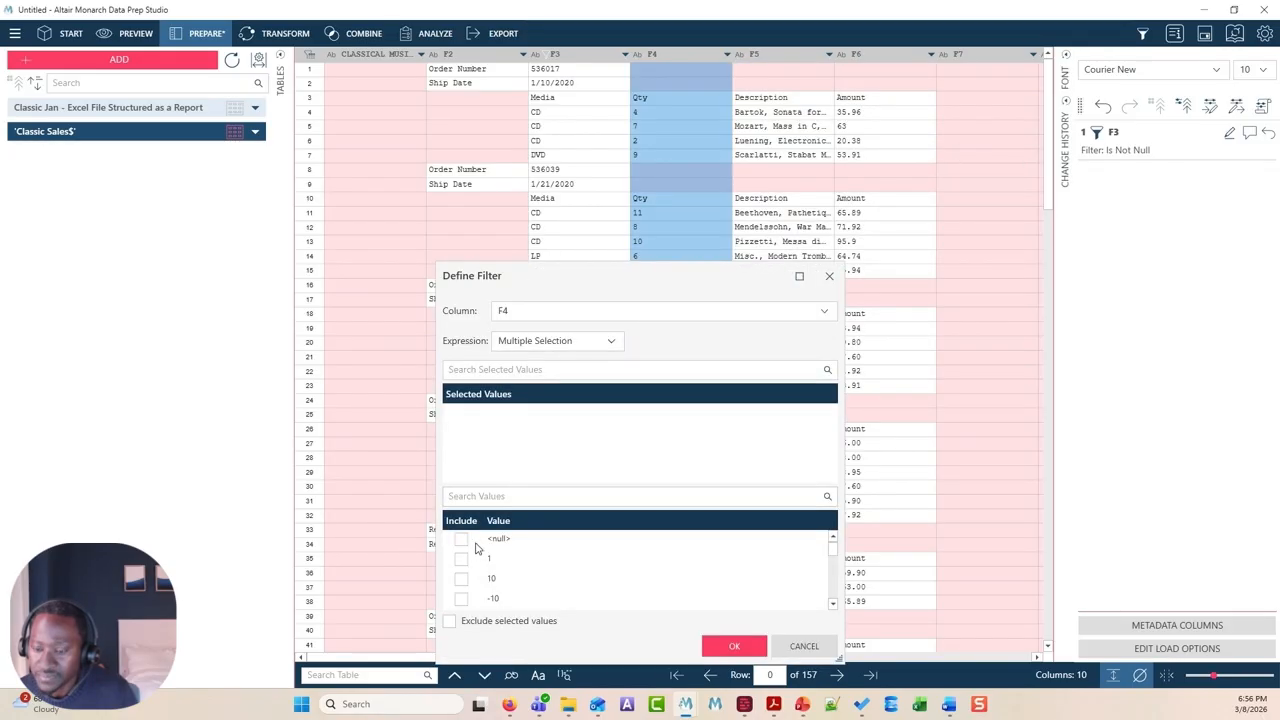
{"action": "left_click", "coordinate": [535, 342]}
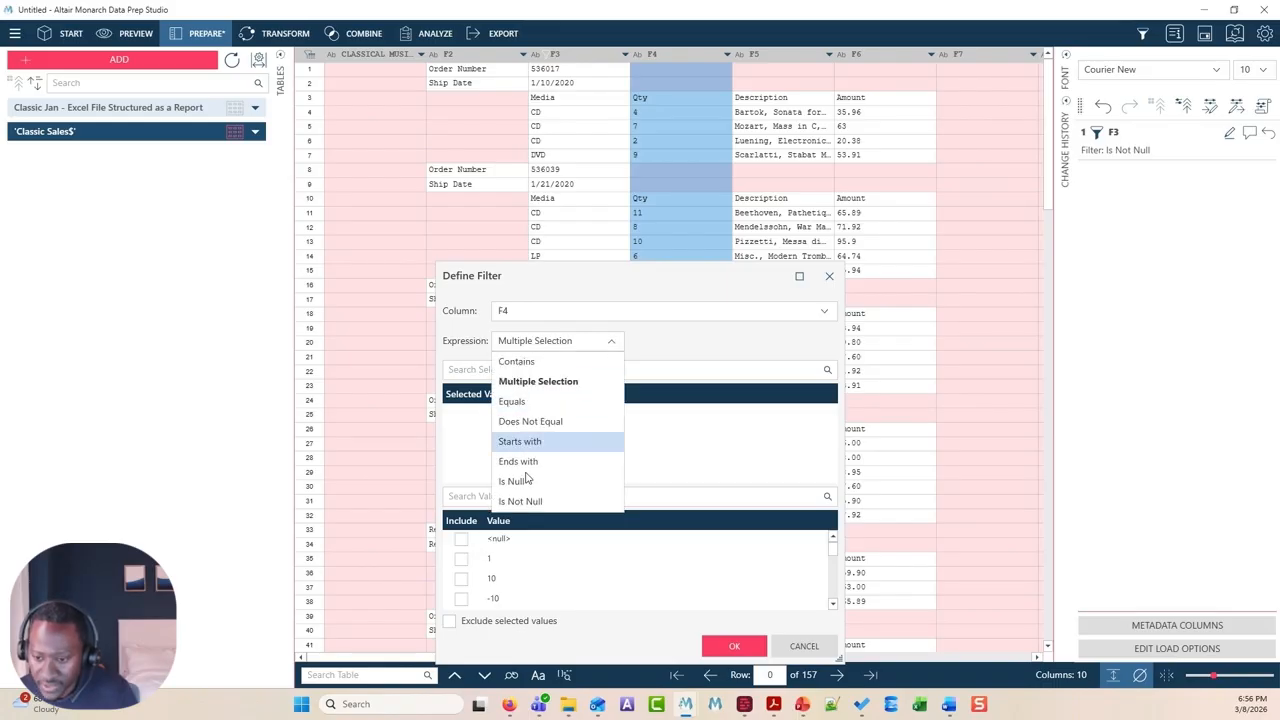
{"action": "left_click", "coordinate": [530, 502]}
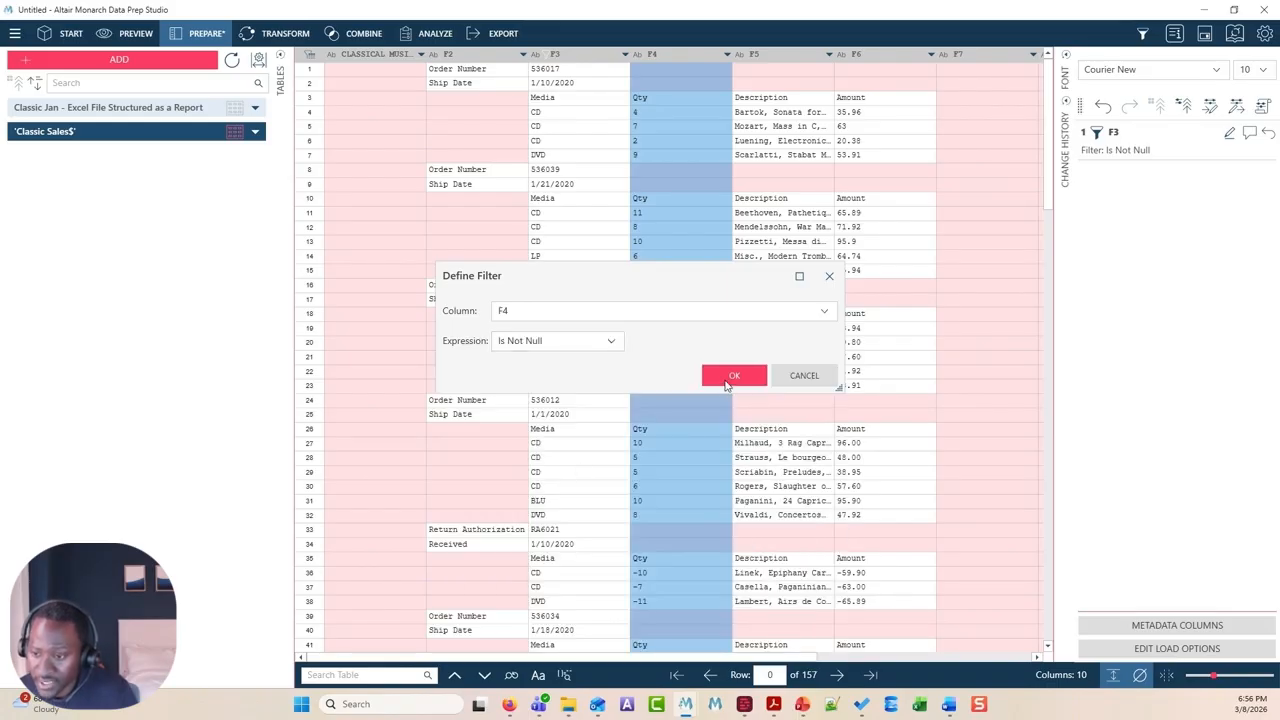
{"action": "left_click", "coordinate": [732, 372]}
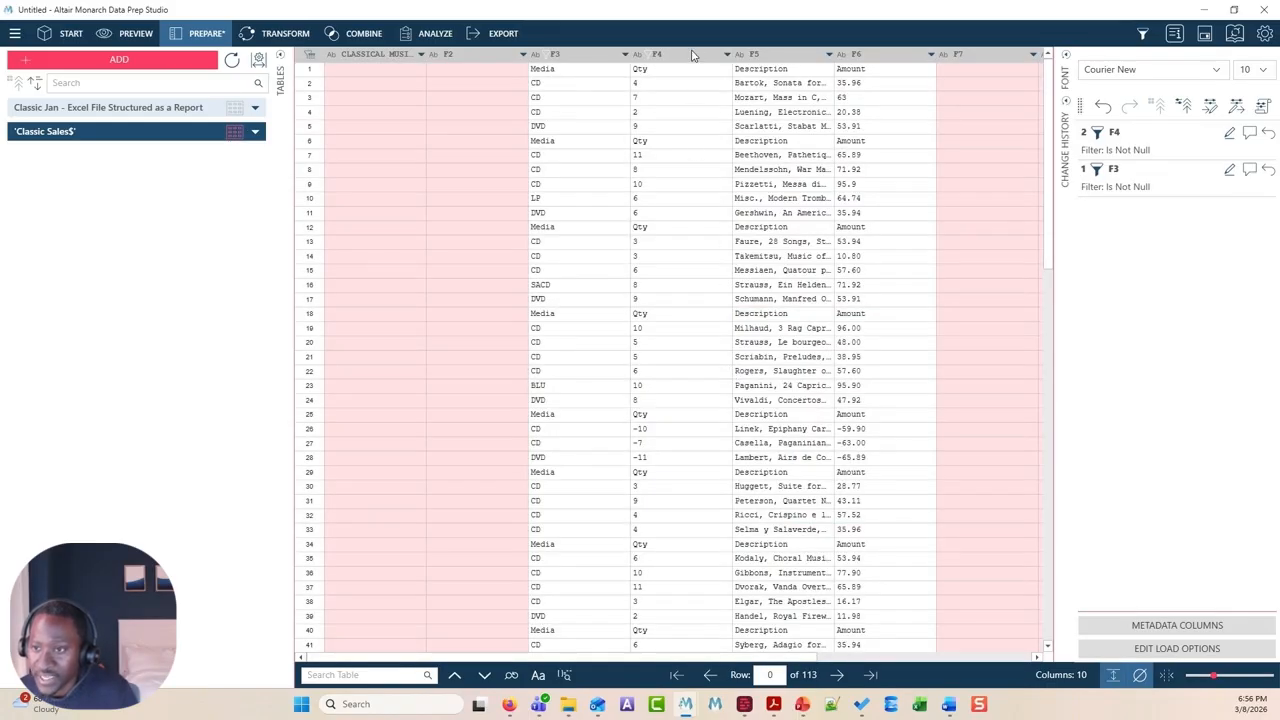
Filter column F3 by Multiple Selection, excluding the value Media to drop the repeated header rows
{"action": "left_click_drag", "start_coordinate": [589, 74], "coordinate": [670, 76]}
{"action": "left_click", "coordinate": [672, 77]}
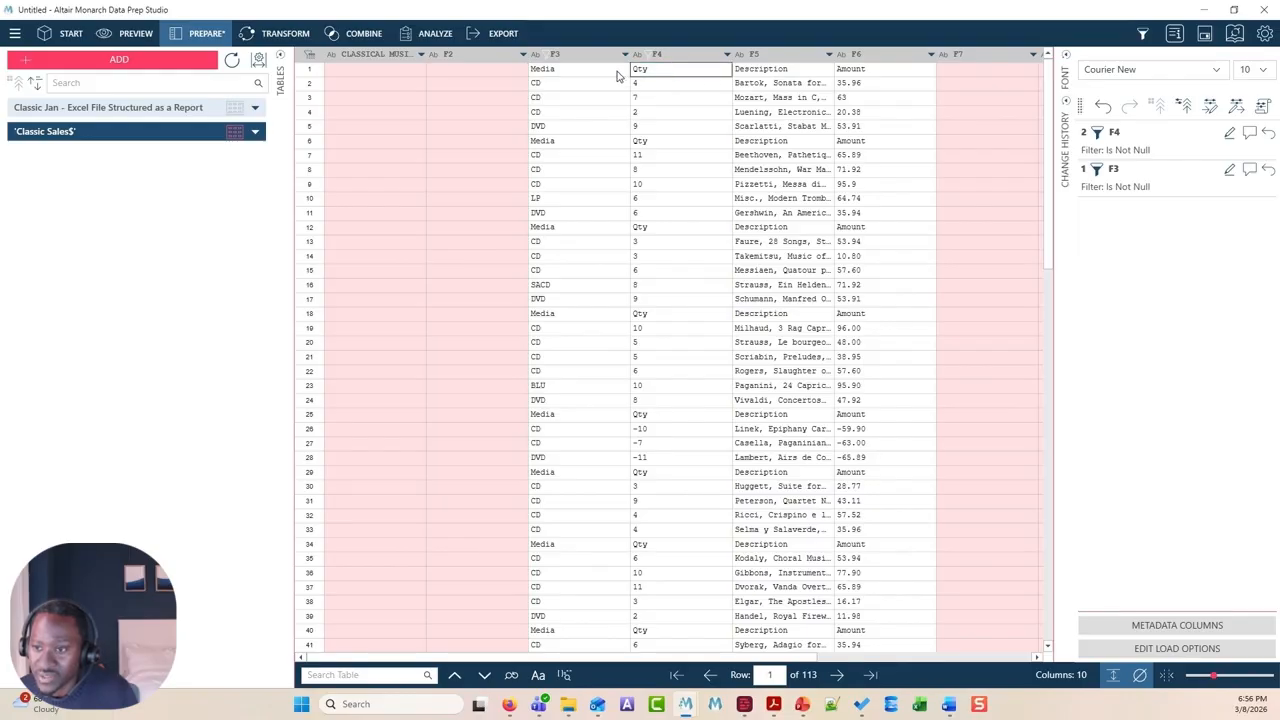
{"action": "left_click", "coordinate": [624, 55]}
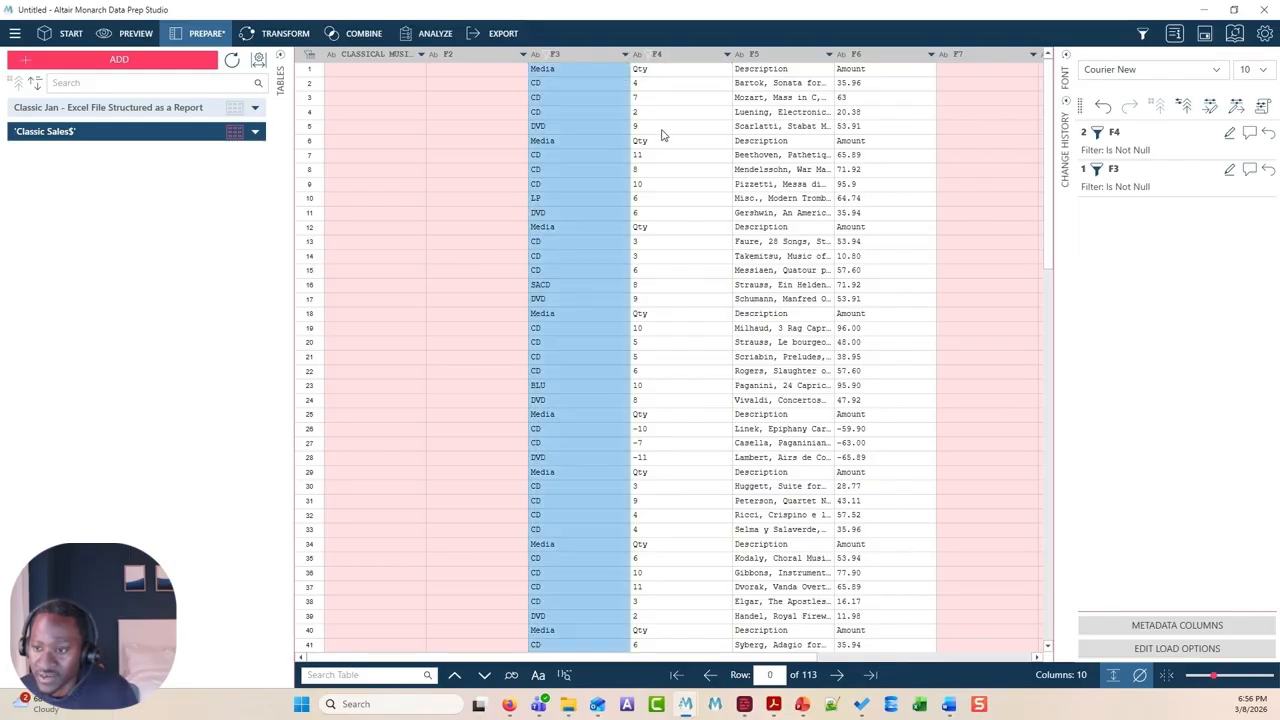
{"action": "left_click", "coordinate": [846, 146]}
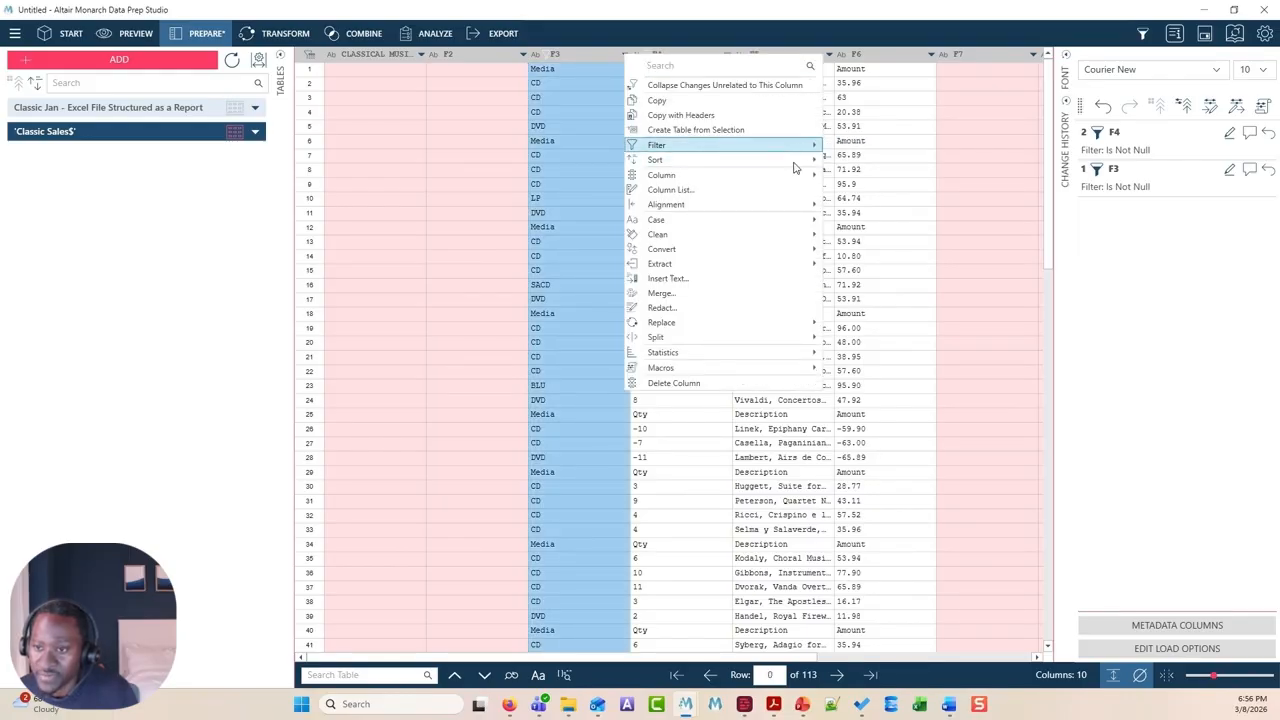
{"action": "left_click", "coordinate": [560, 343]}
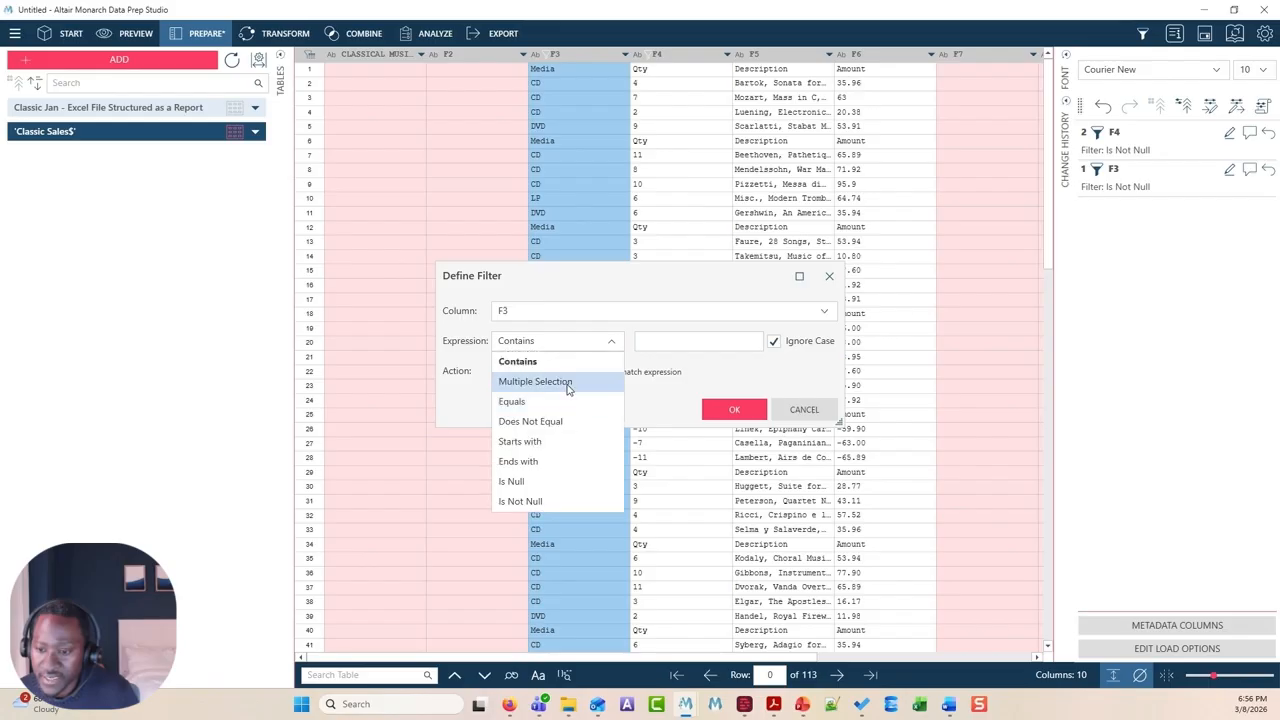
{"action": "left_click", "coordinate": [588, 336]}
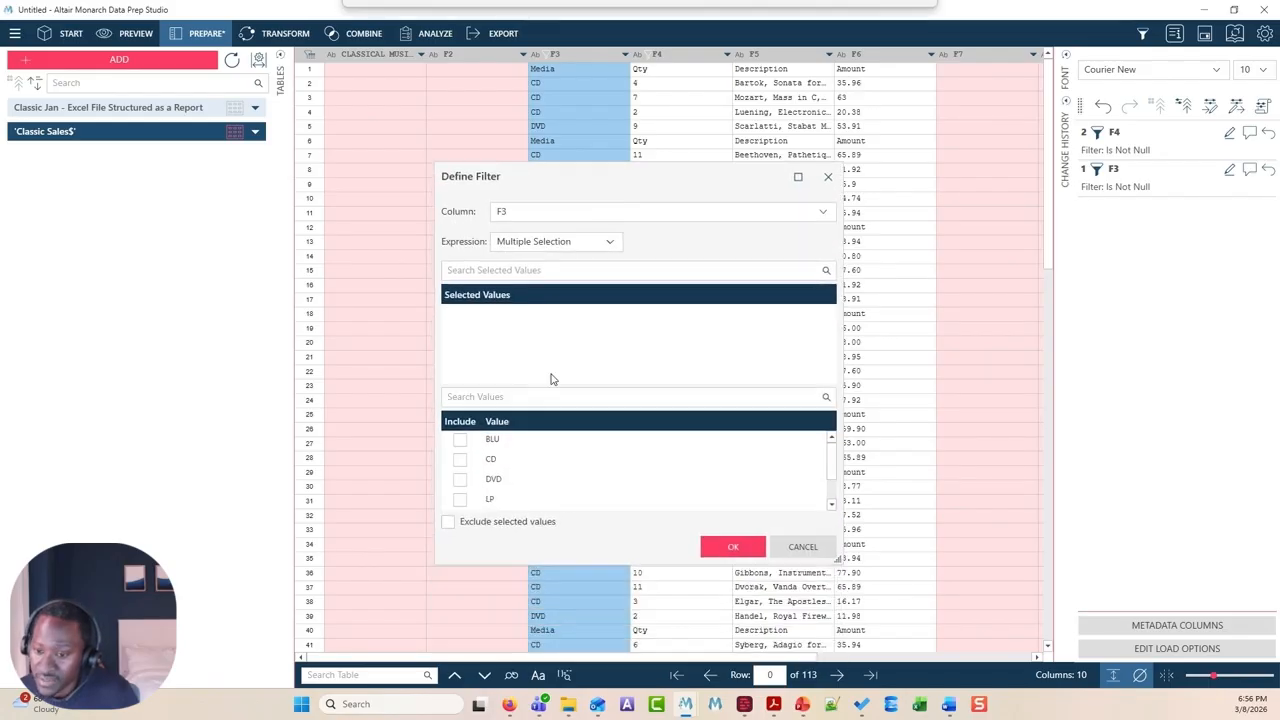
{"action": "left_click", "coordinate": [525, 398]}
{"action": "type", "text": "media"}
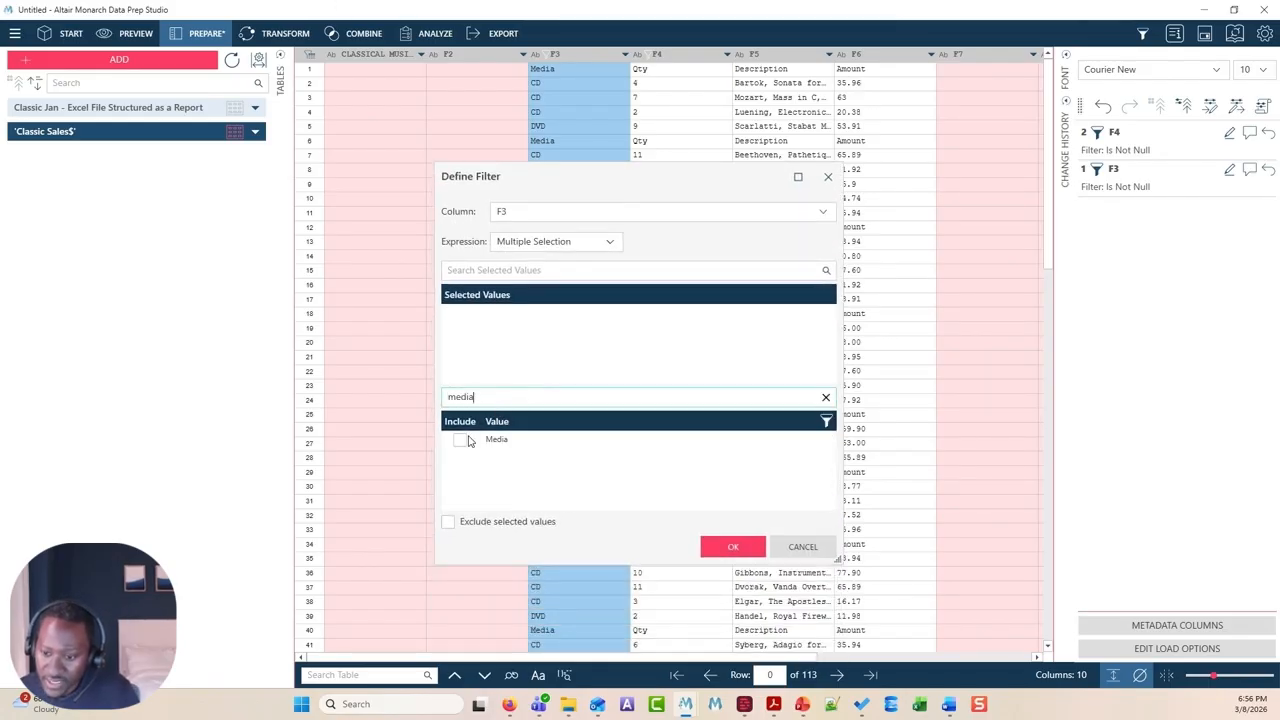
{"action": "left_click", "coordinate": [460, 441]}
{"action": "left_click", "coordinate": [460, 531]}
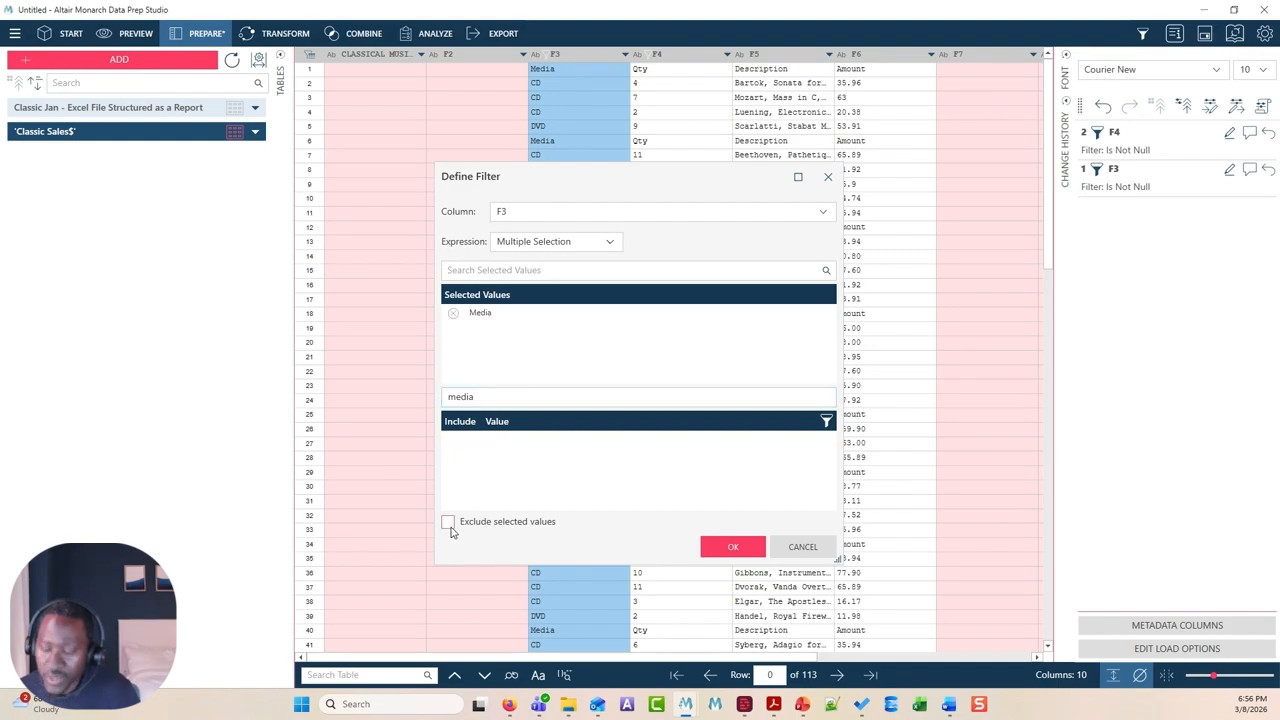
{"action": "left_click", "coordinate": [731, 547]}
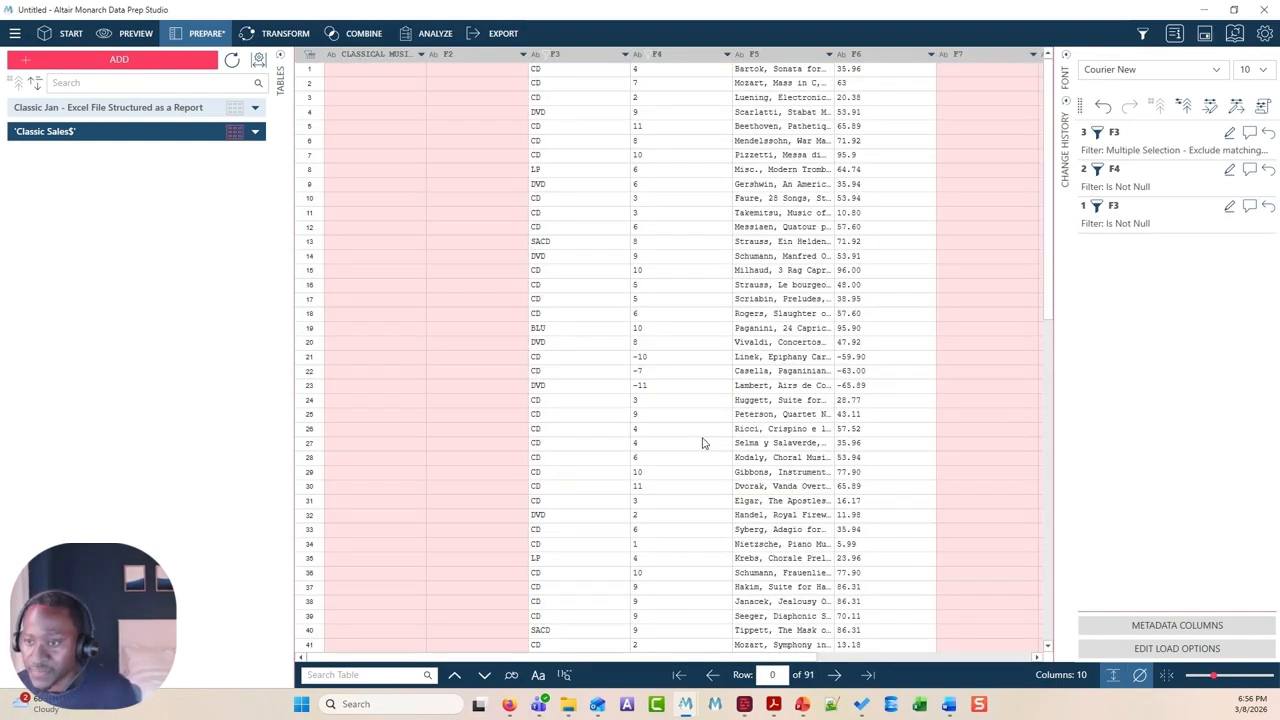
Delete the two empty columns before F3, including F2
{"action": "left_click_drag", "start_coordinate": [358, 57], "coordinate": [478, 80]}
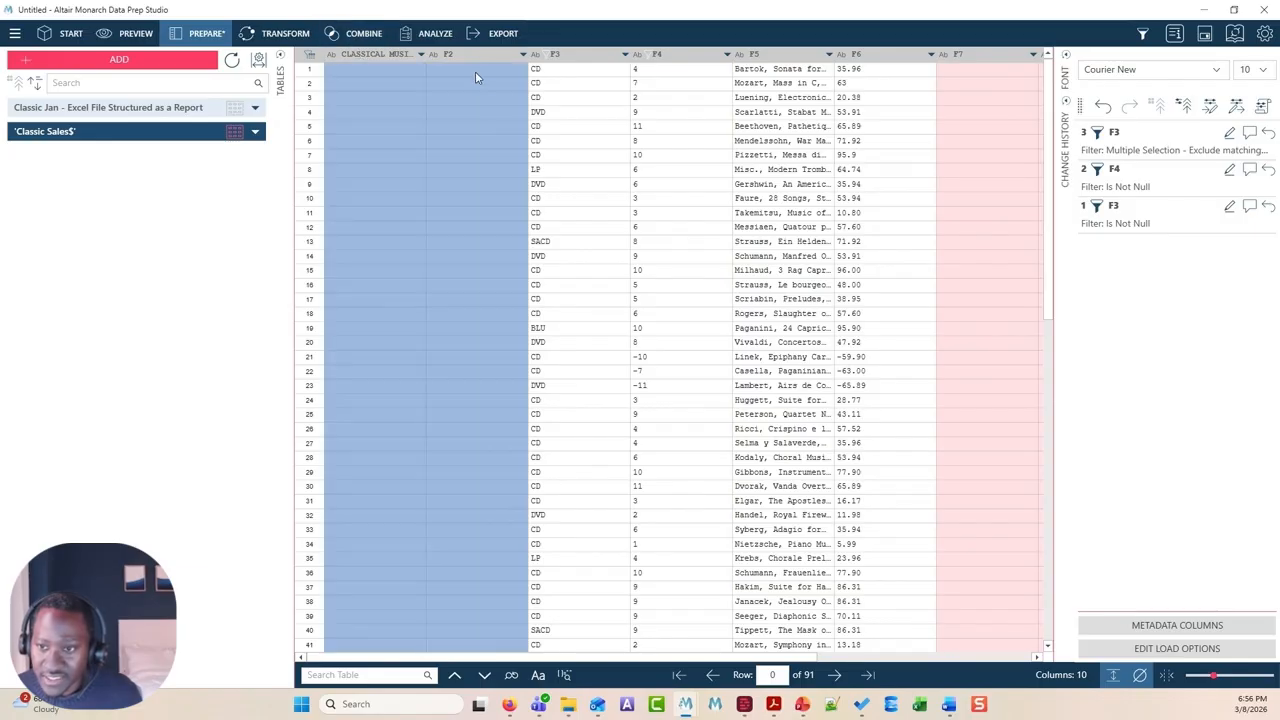
{"action": "right_click", "coordinate": [479, 83]}
{"action": "left_click", "coordinate": [528, 364]}
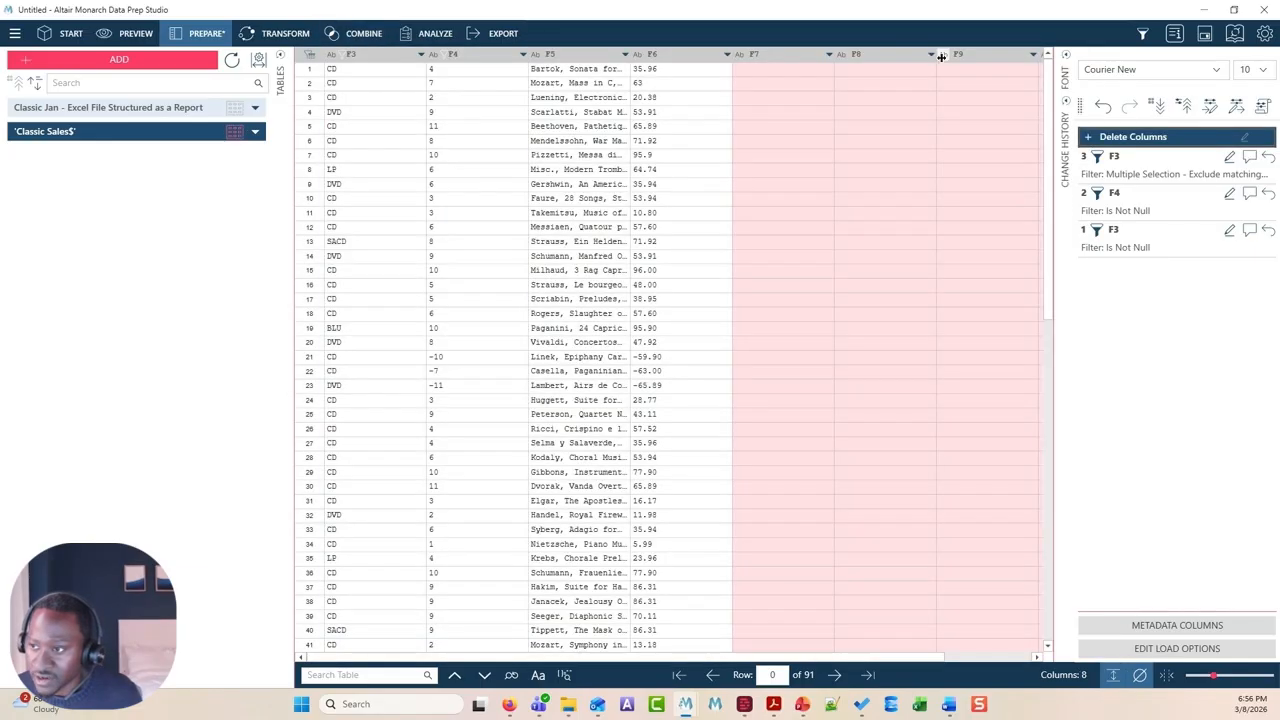
Delete the empty columns F7 through F10
{"action": "left_click", "coordinate": [786, 54]}
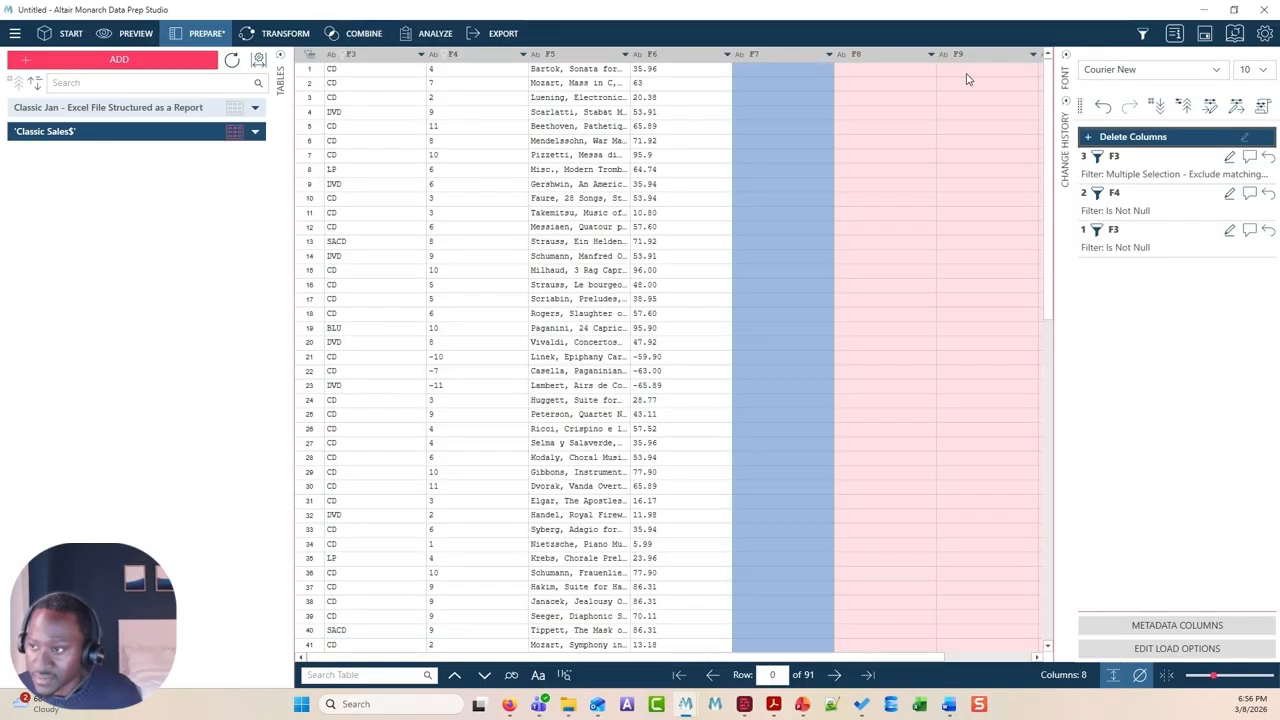
{"action": "left_click", "coordinate": [985, 58], "text": "shift"}
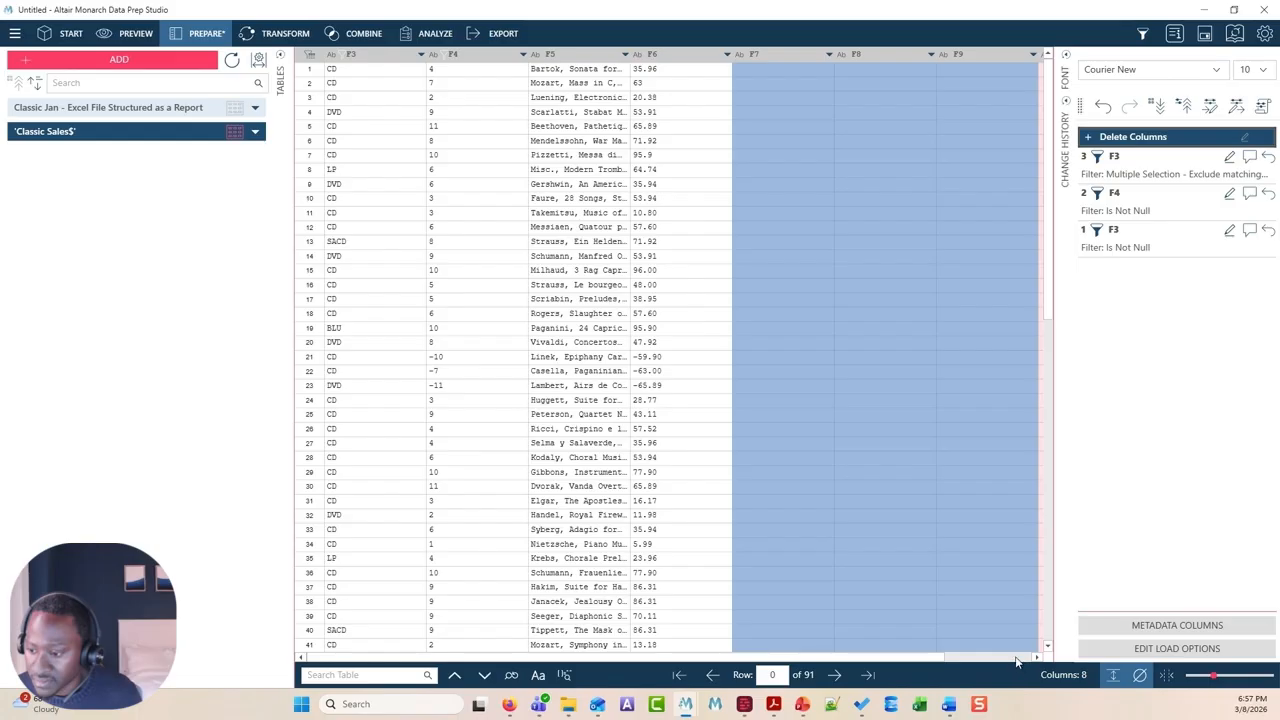
{"action": "left_click", "coordinate": [1018, 658]}
{"action": "left_click", "coordinate": [973, 56], "text": "shift"}
{"action": "right_click", "coordinate": [880, 104]}
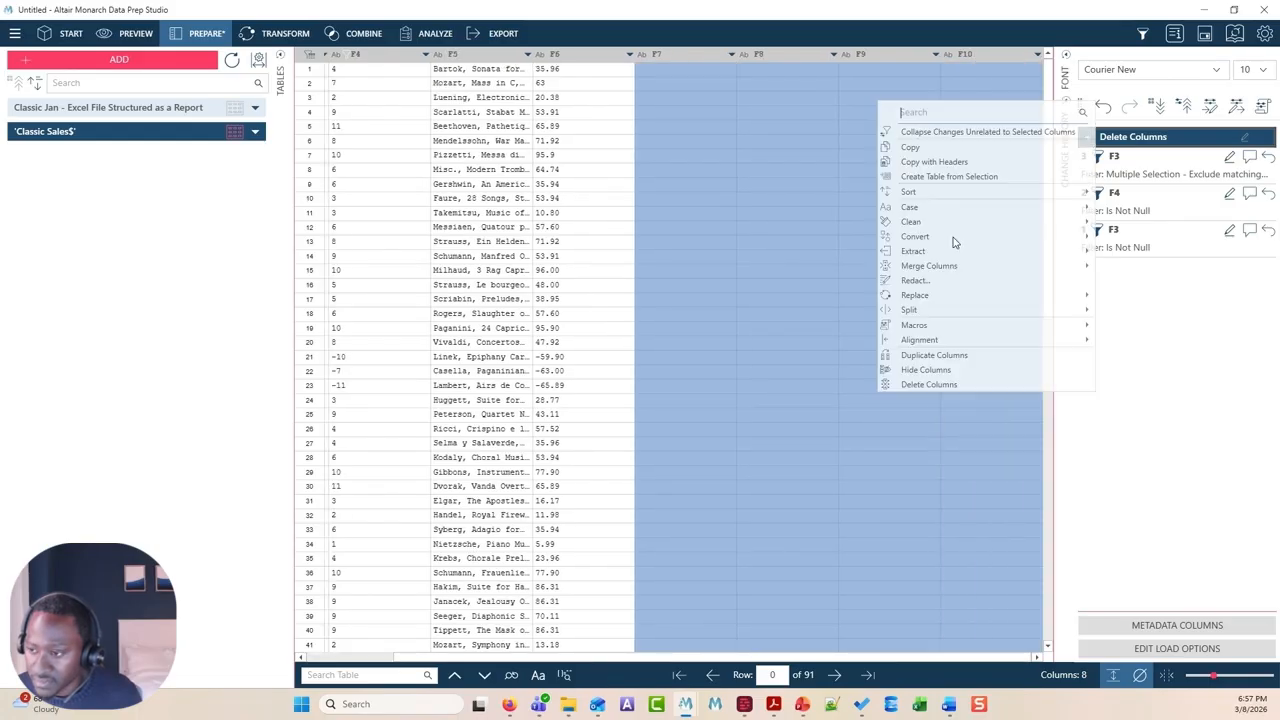
{"action": "left_click", "coordinate": [929, 385]}
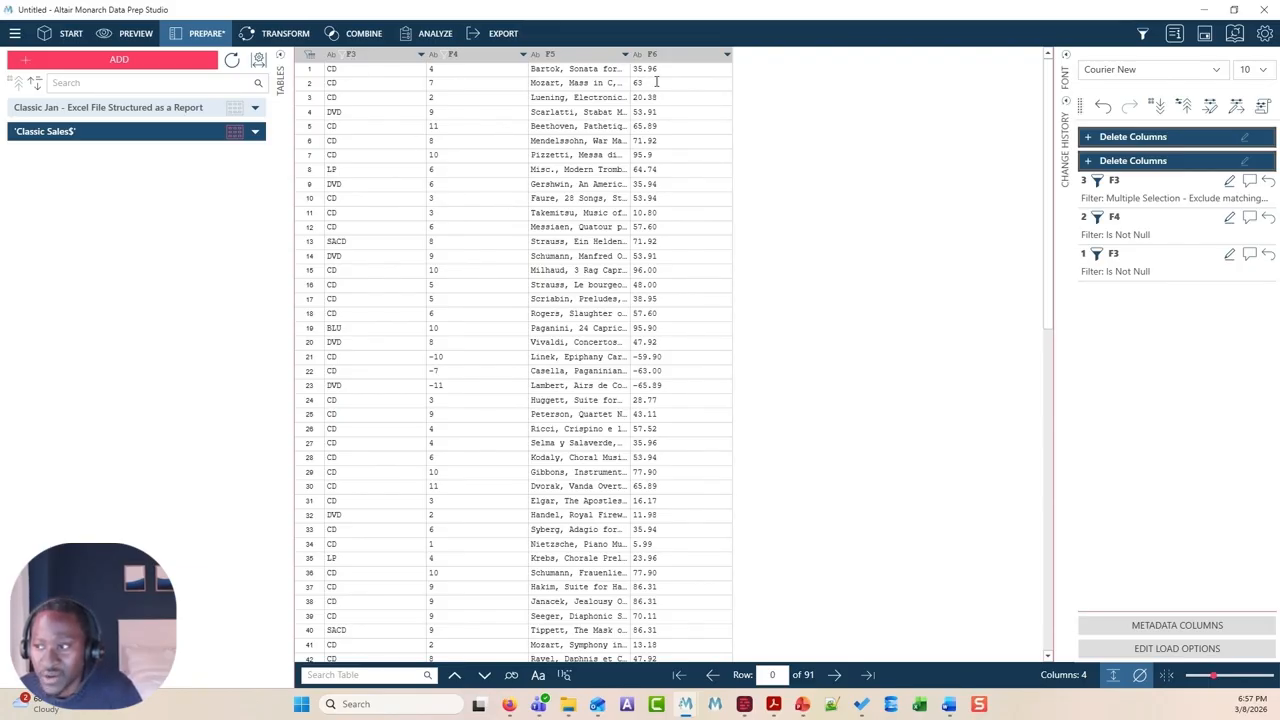
Rename column F3 as Media and column F4 as Qty
{"action": "double_click", "coordinate": [351, 55]}
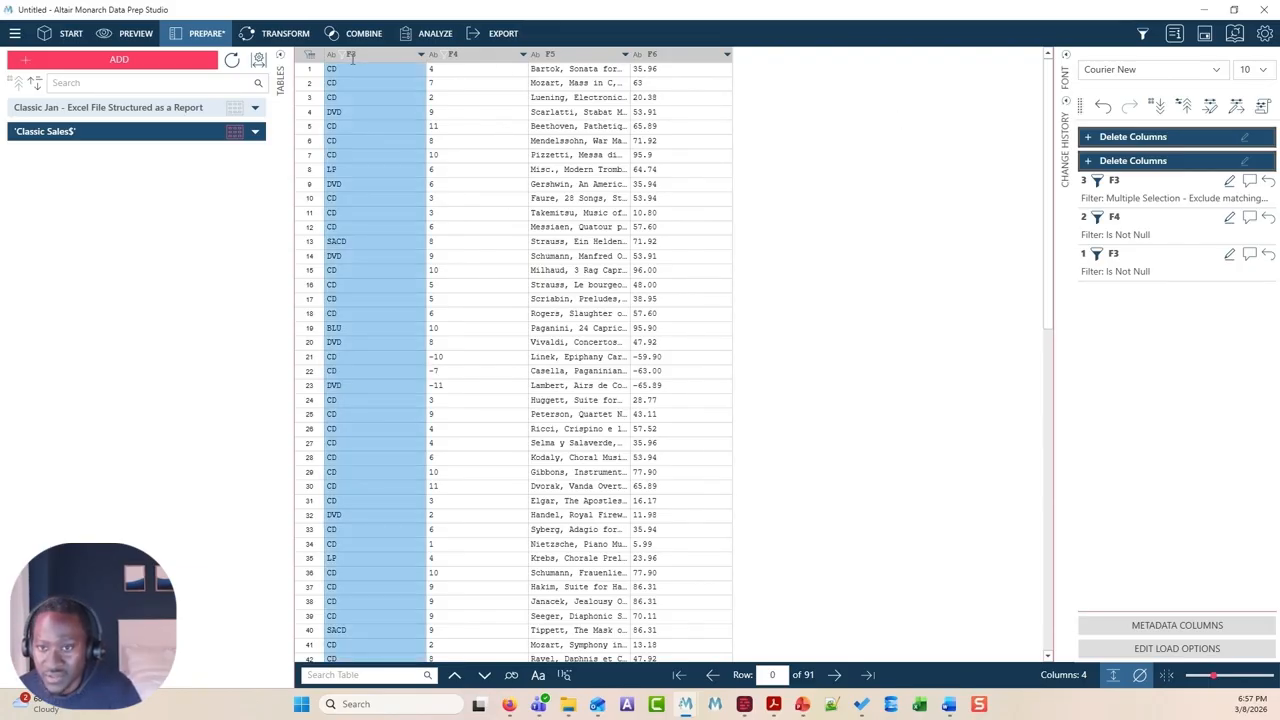
{"action": "type", "text": "Media"}
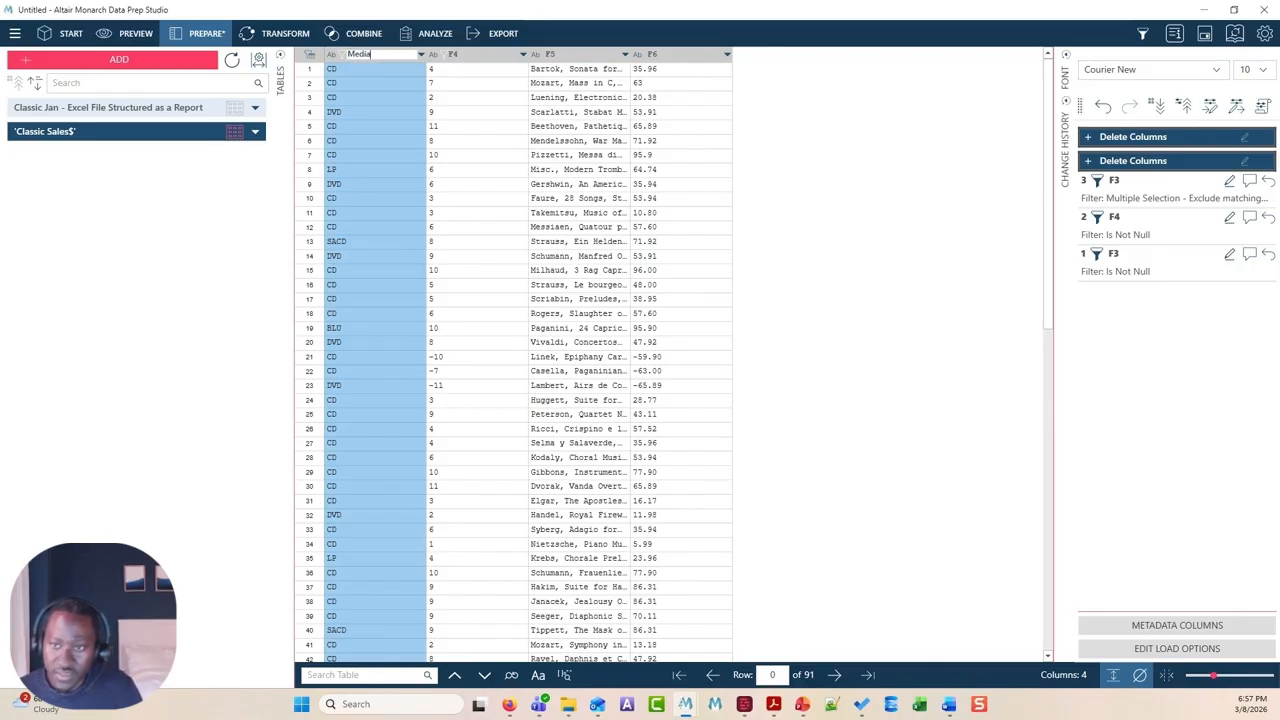
{"action": "left_click", "coordinate": [467, 111]}
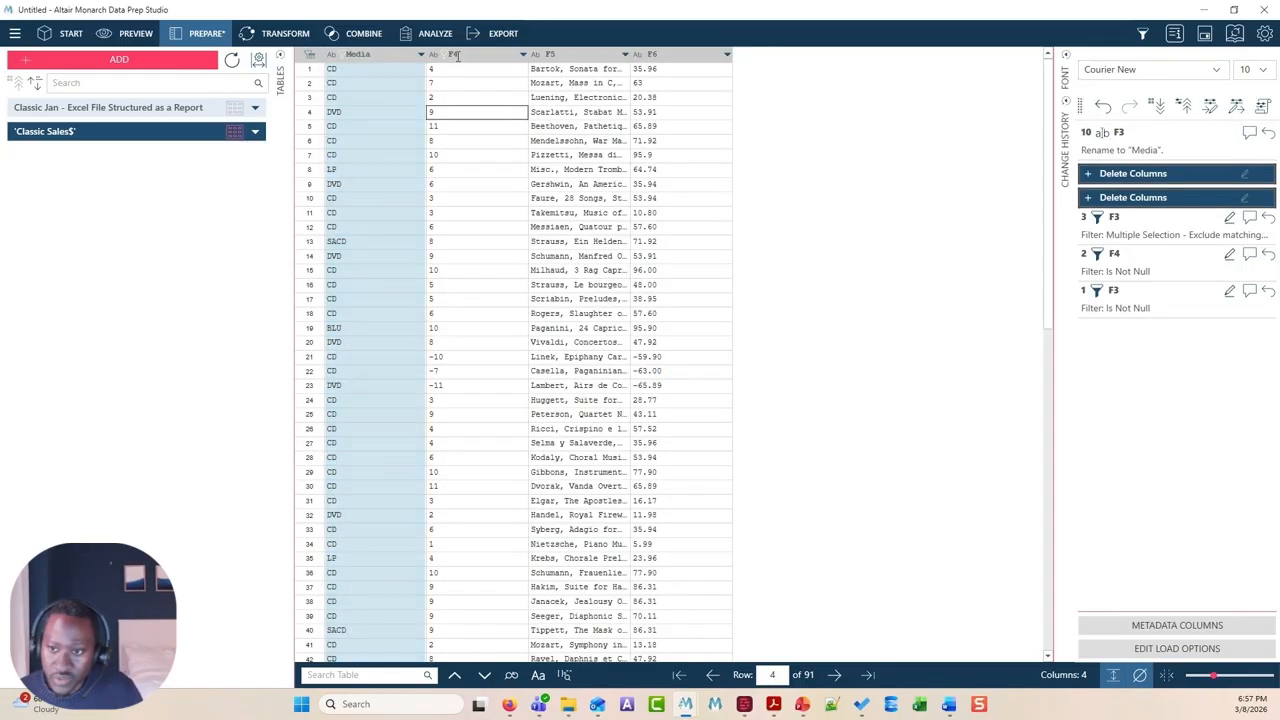
{"action": "double_click", "coordinate": [456, 55]}
{"action": "type", "text": "Qty"}
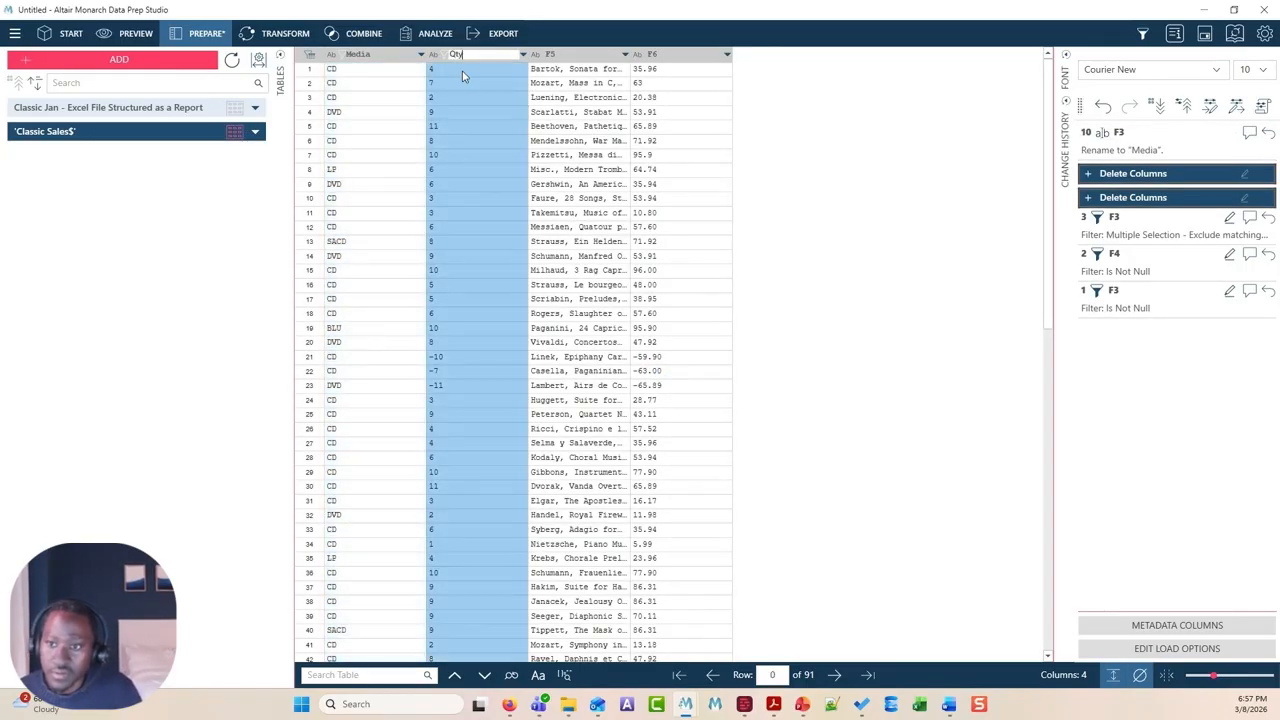
{"action": "left_click", "coordinate": [491, 98]}
Rename column F5 as Description and column F6 as Amount
{"action": "double_click", "coordinate": [555, 55]}
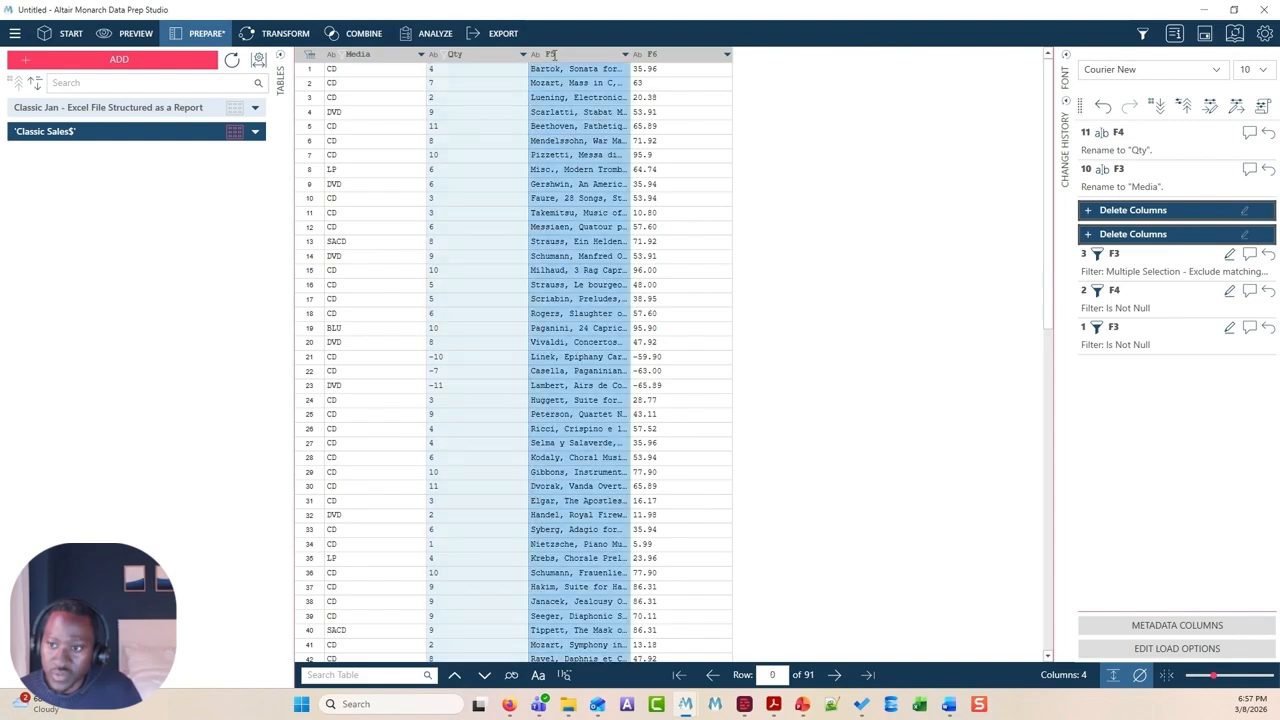
{"action": "type", "text": "de"}
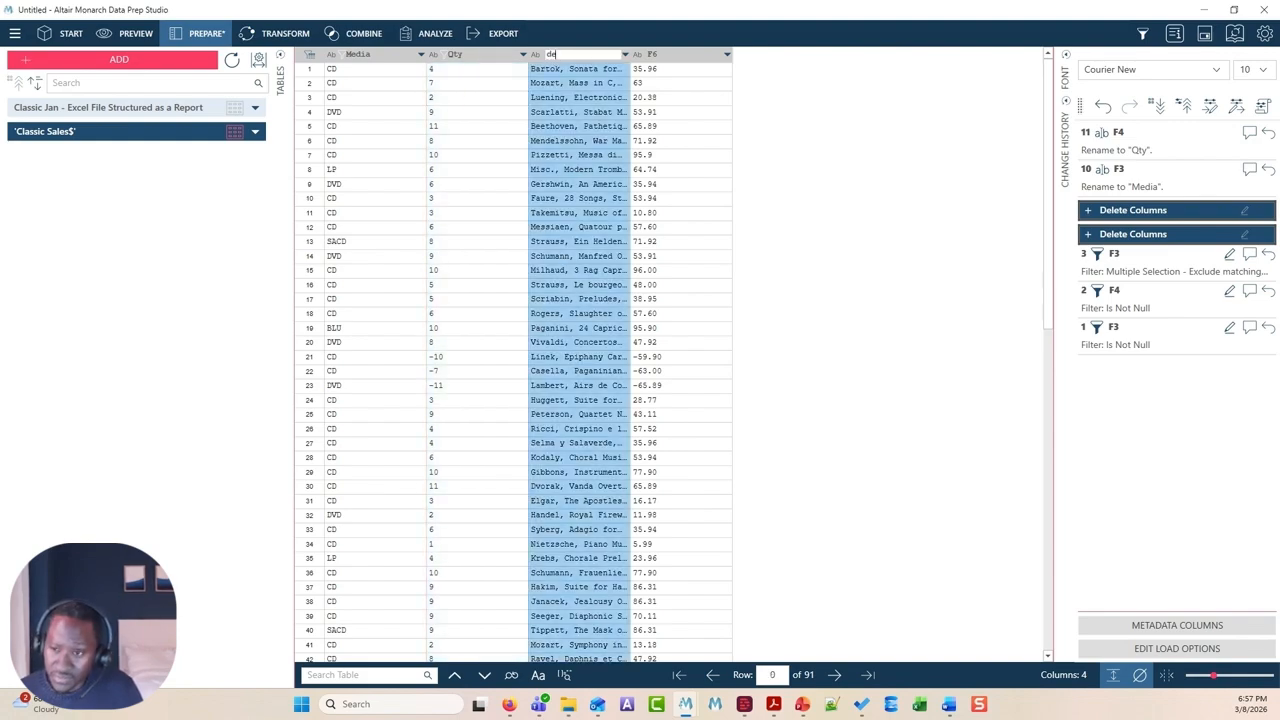
{"action": "key", "text": "BackSpace"}
{"action": "key", "text": "BackSpace"}
{"action": "type", "text": "Descripti"}
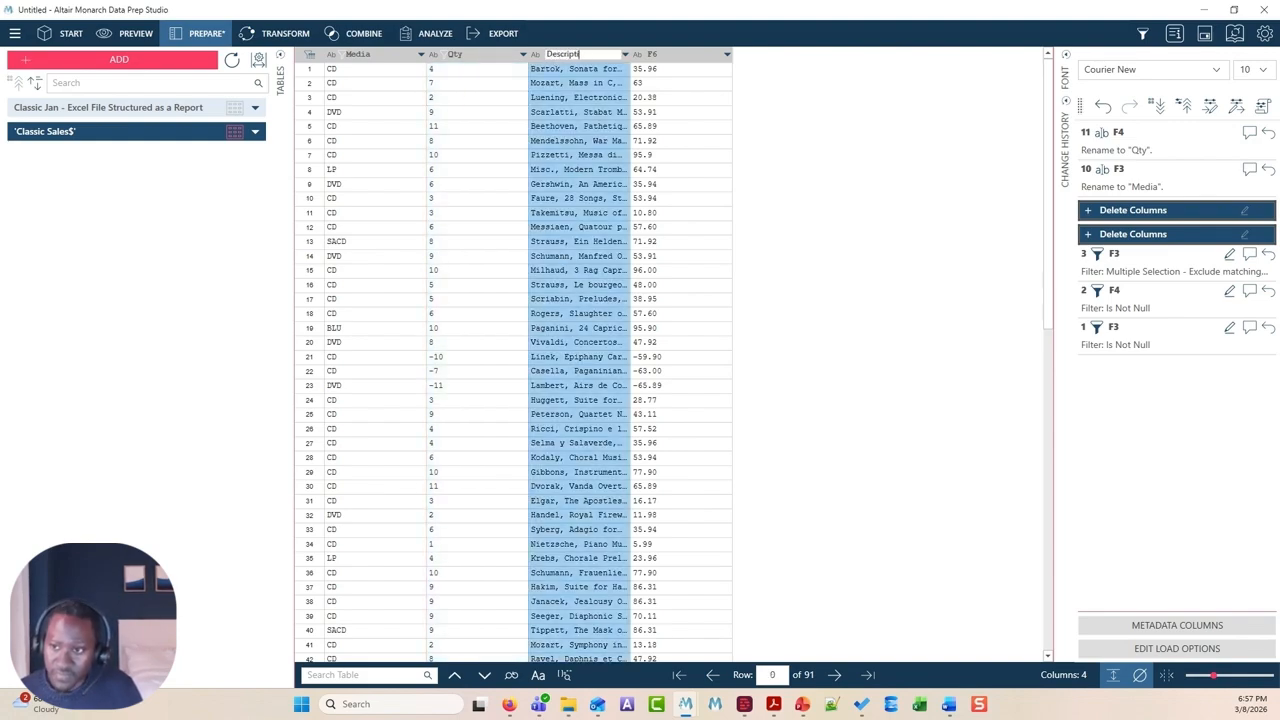
{"action": "type", "text": "on"}
{"action": "left_click", "coordinate": [706, 134]}
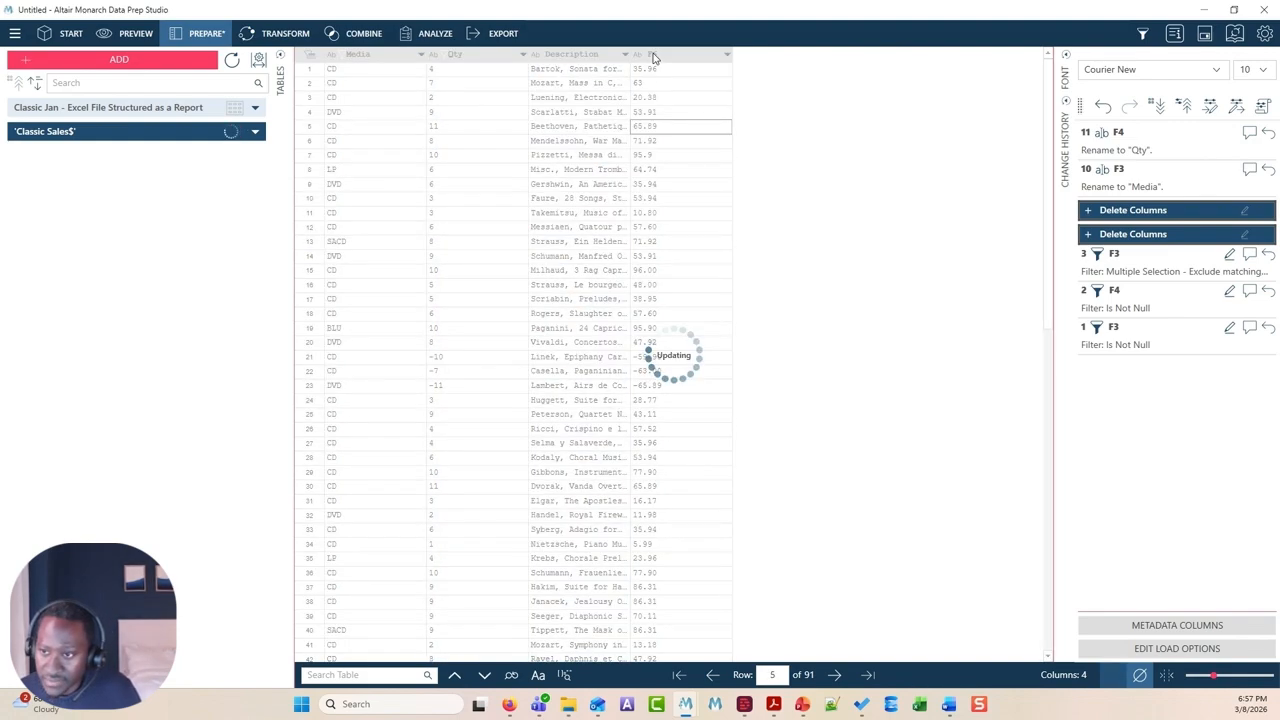
{"action": "double_click", "coordinate": [654, 57]}
{"action": "type", "text": "Amo"}
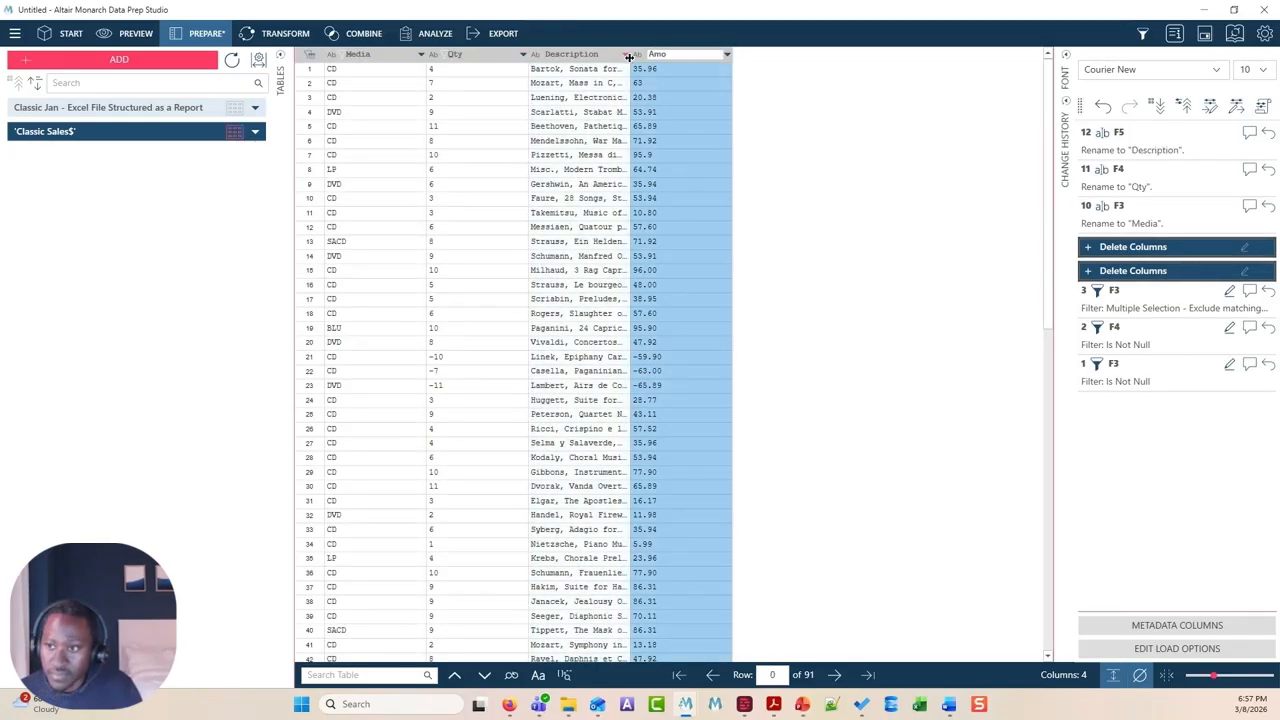
{"action": "type", "text": "unt"}
{"action": "left_click", "coordinate": [634, 82]}
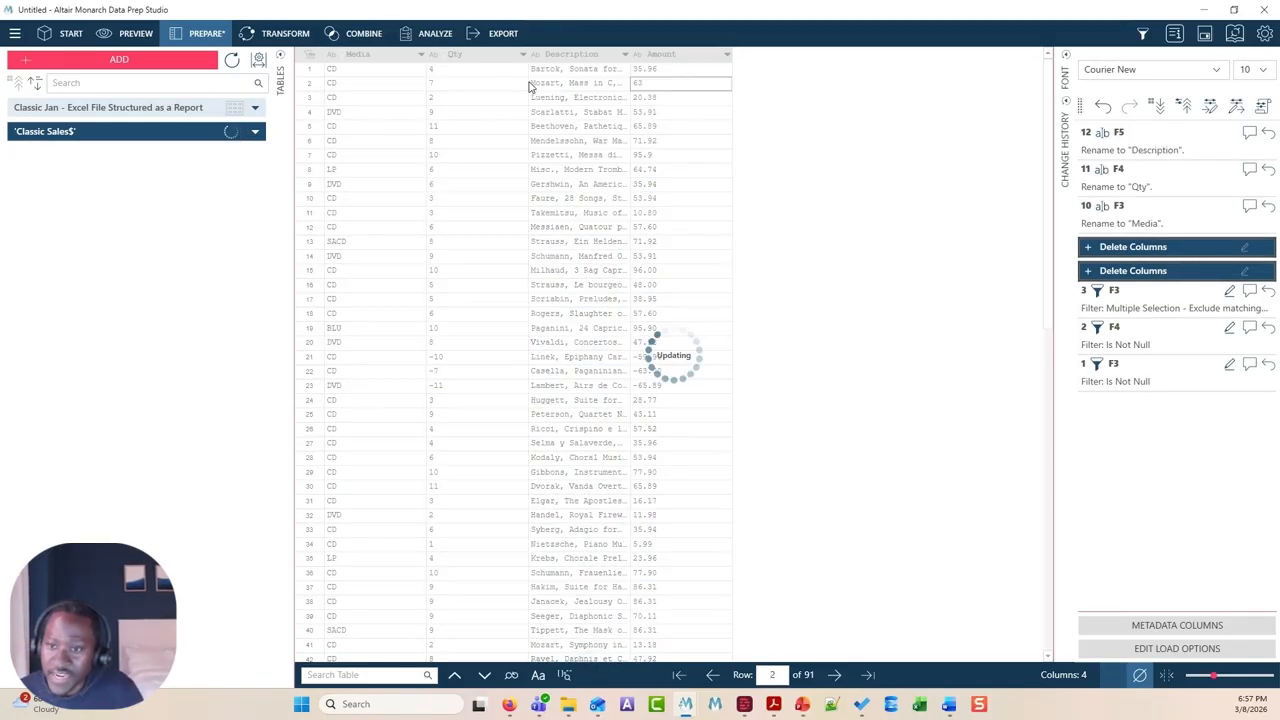
Convert the Qty and Amount columns to Numeric
{"action": "left_click", "coordinate": [433, 58]}
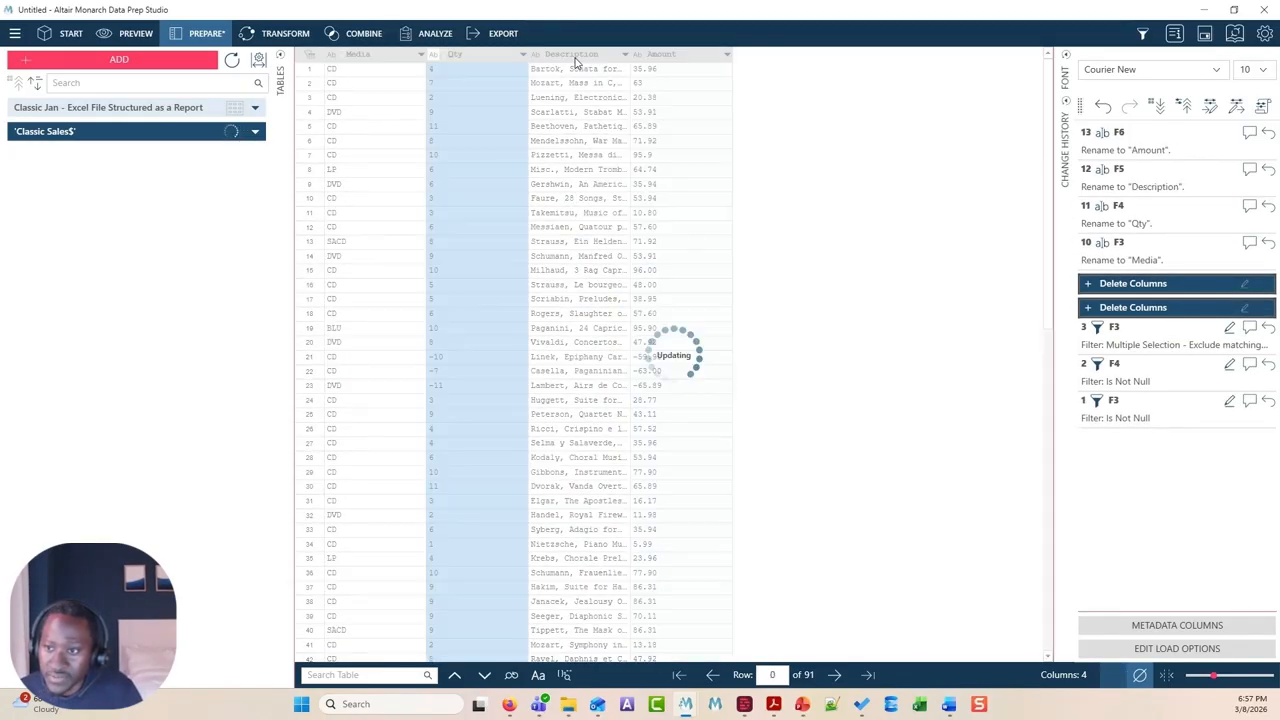
{"action": "left_click", "coordinate": [632, 58]}
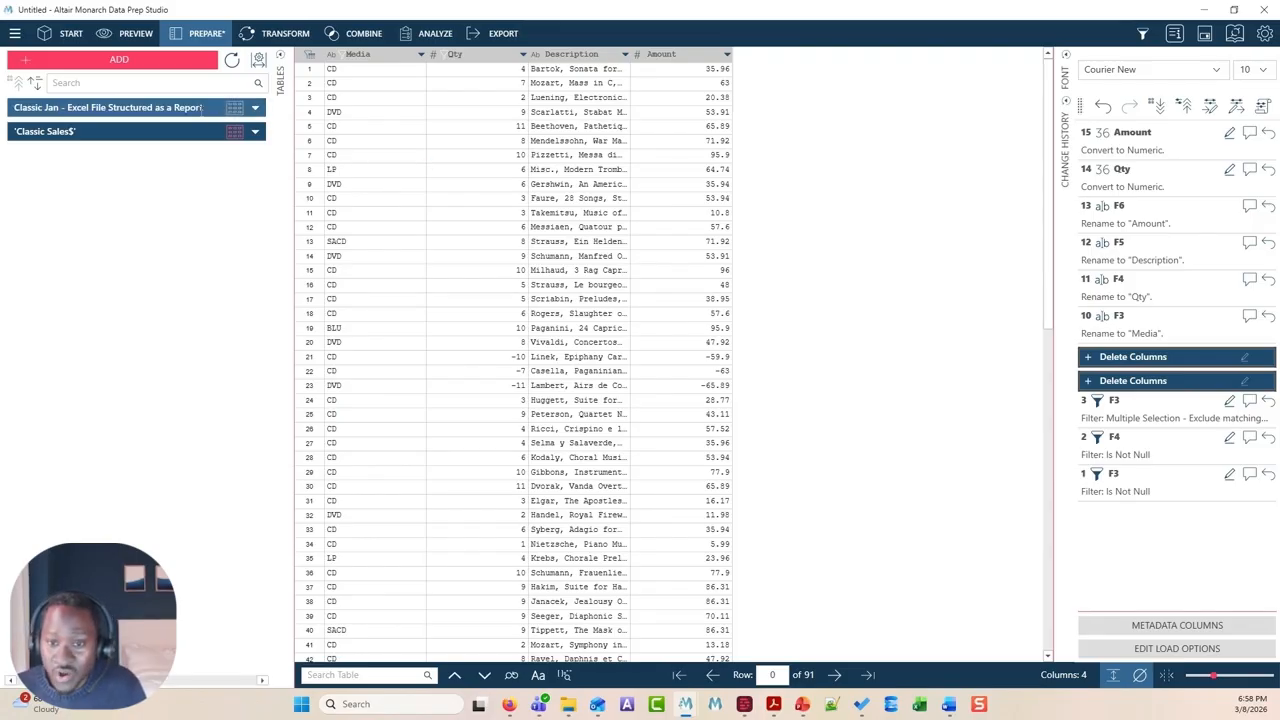
Examine the 'Classic Jan - Excel File Structured as a Report' table across all its columns for comparison with the filtered table
{"action": "left_click", "coordinate": [605, 282]}
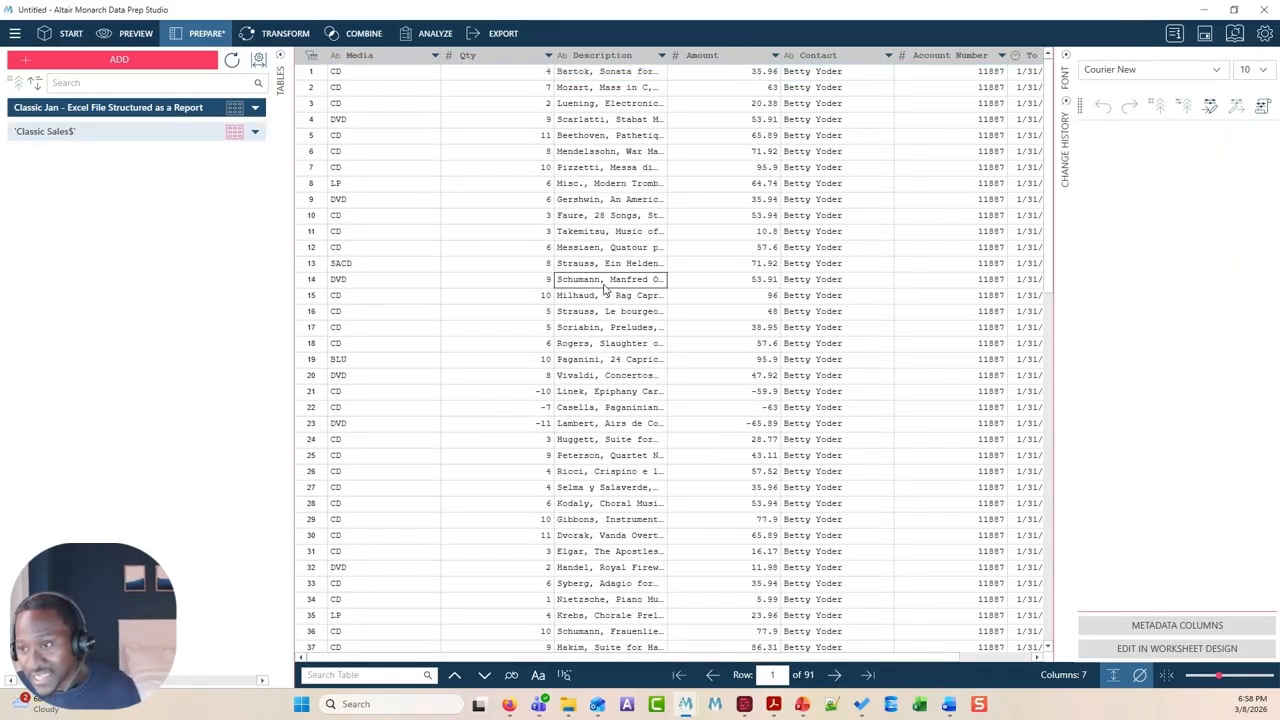
{"action": "scroll", "coordinate": [620, 296], "scroll_direction": "down", "scroll_amount": 2}
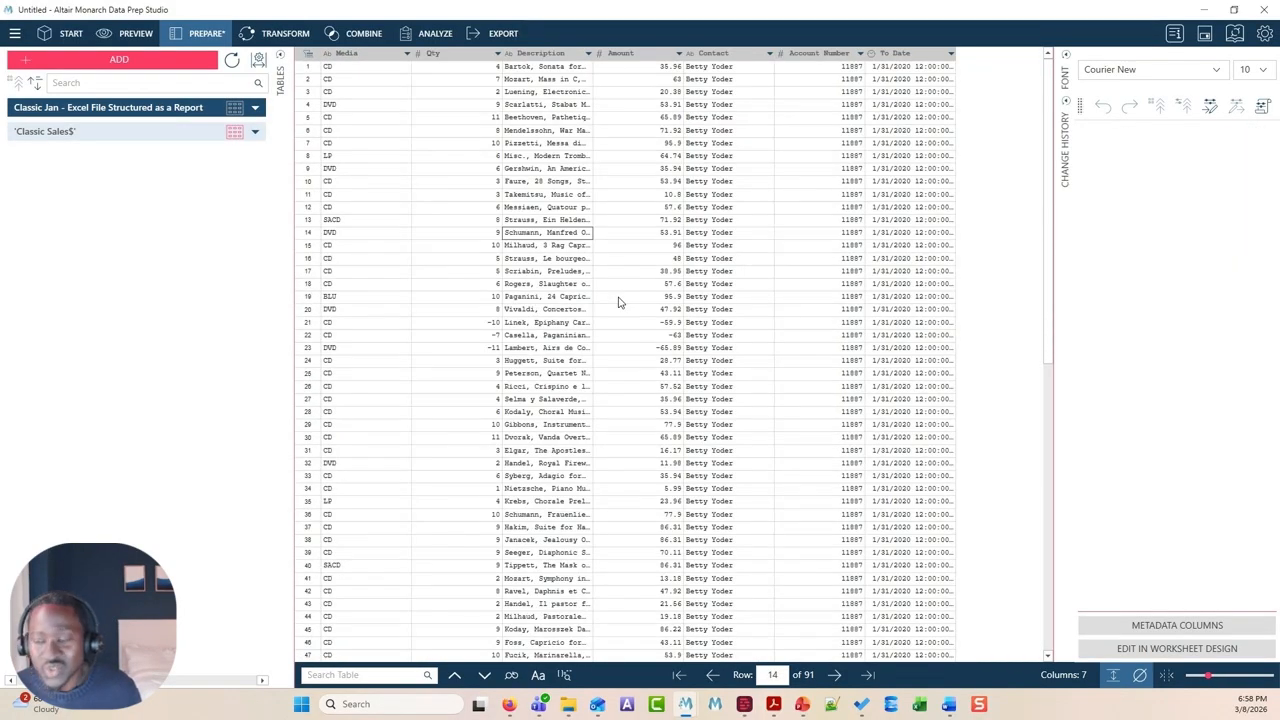